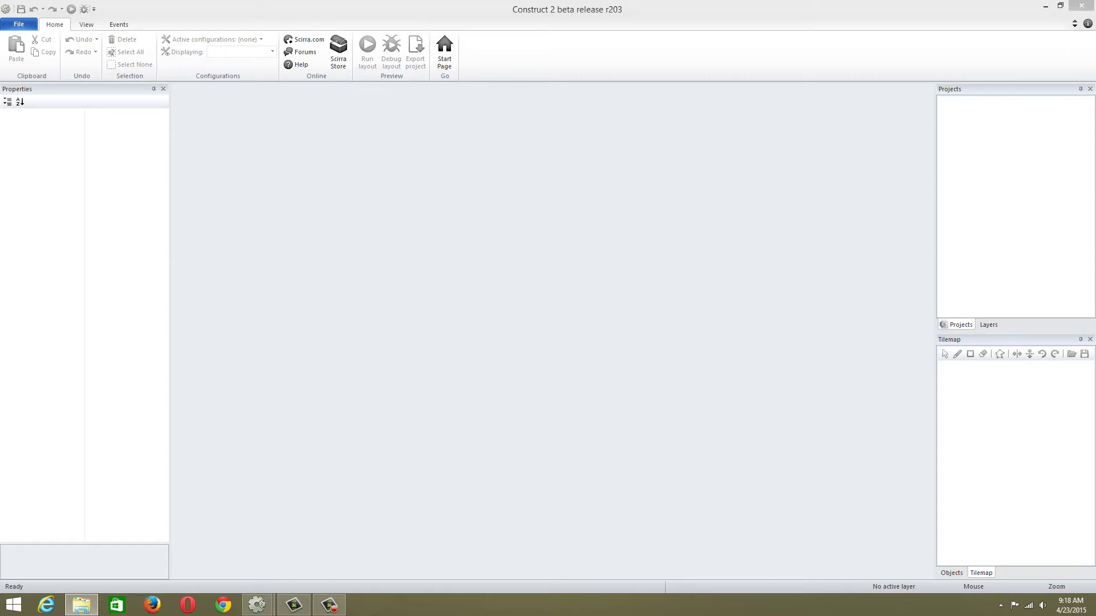
Bring the layers folder window forward, move it higher, then close it
{"action": "left_click", "coordinate": [81, 604]}
{"action": "left_click_drag", "start_coordinate": [709, 310], "coordinate": [392, 101]}
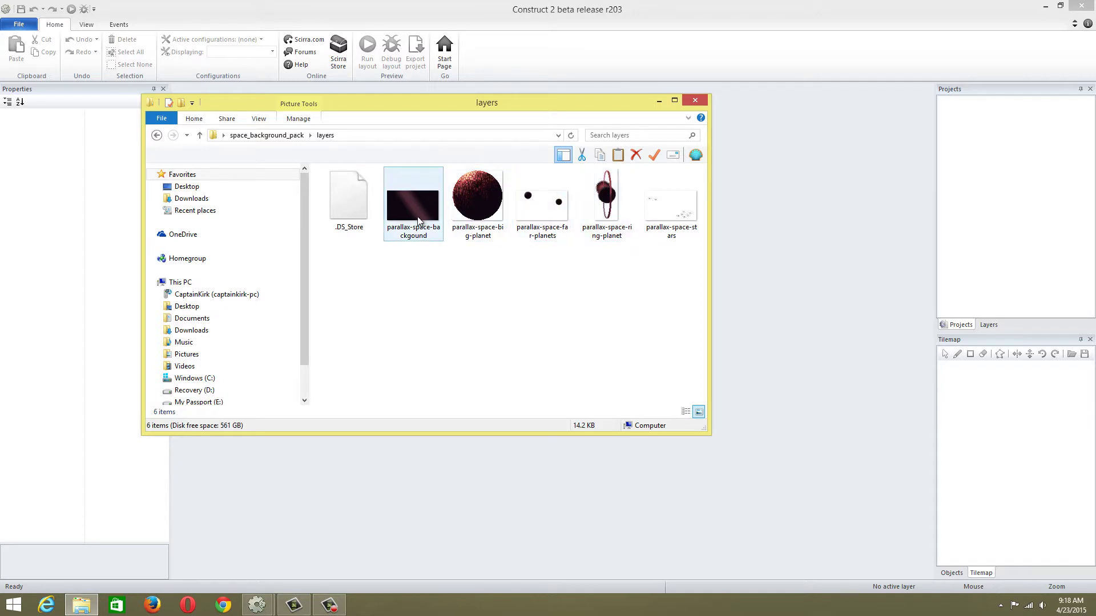
{"action": "mouse_move", "coordinate": [418, 220]}
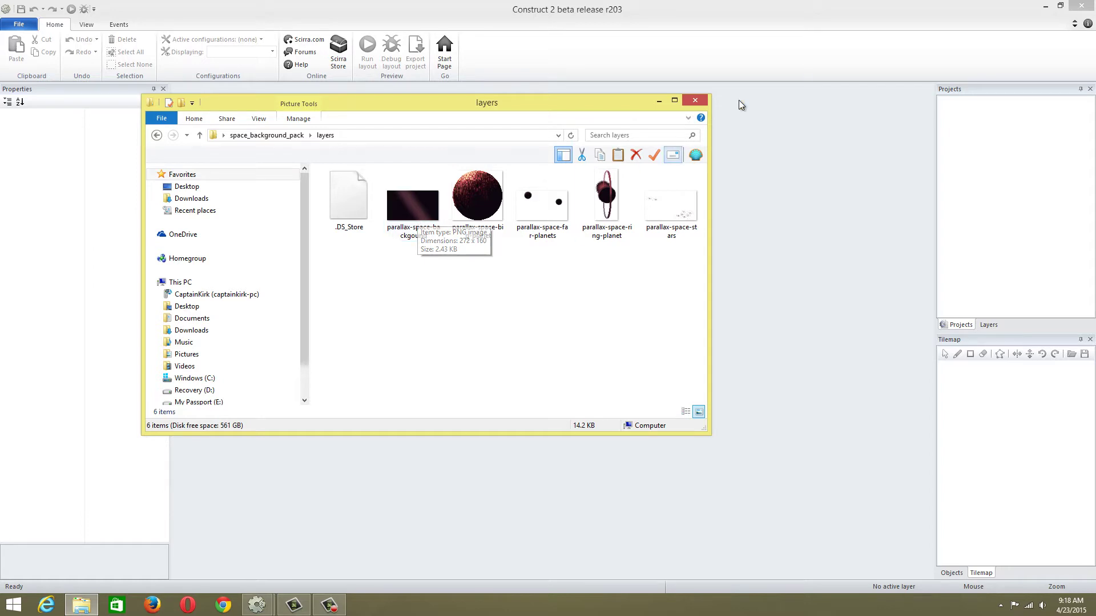
{"action": "left_click", "coordinate": [695, 101]}
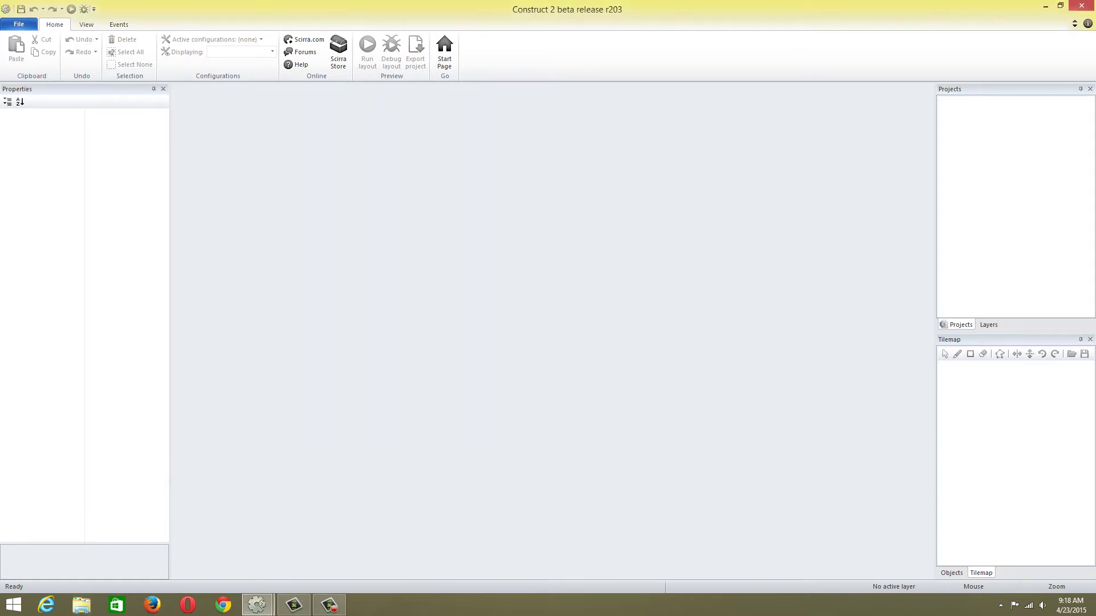
Maximize the grotto_escape_pack window and open grotto_escape_pack > graphics
{"action": "key", "text": "alt+Tab"}
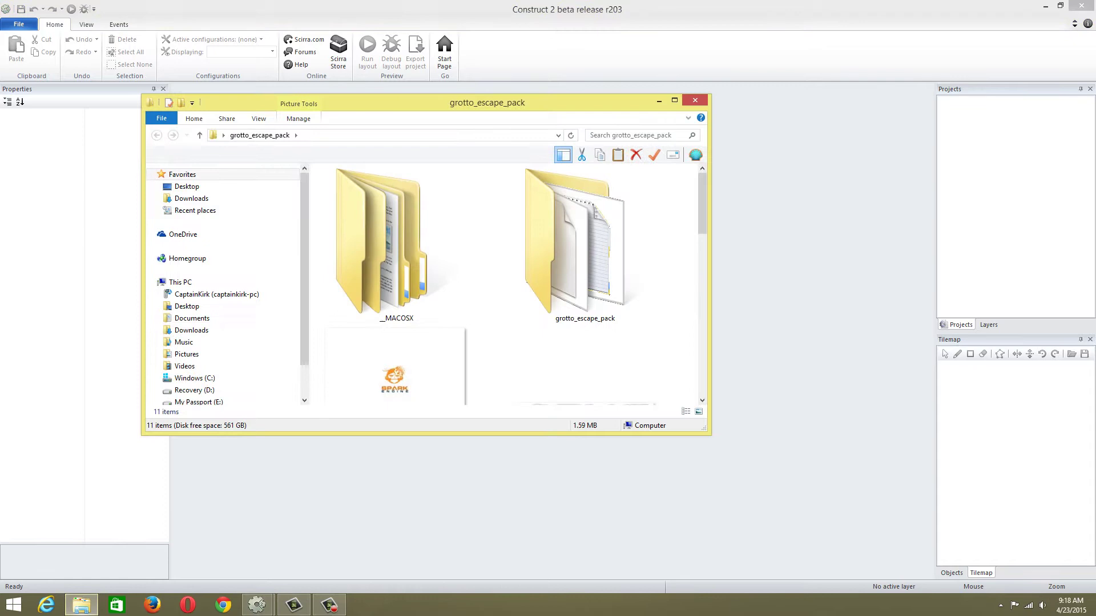
{"action": "left_click", "coordinate": [674, 101]}
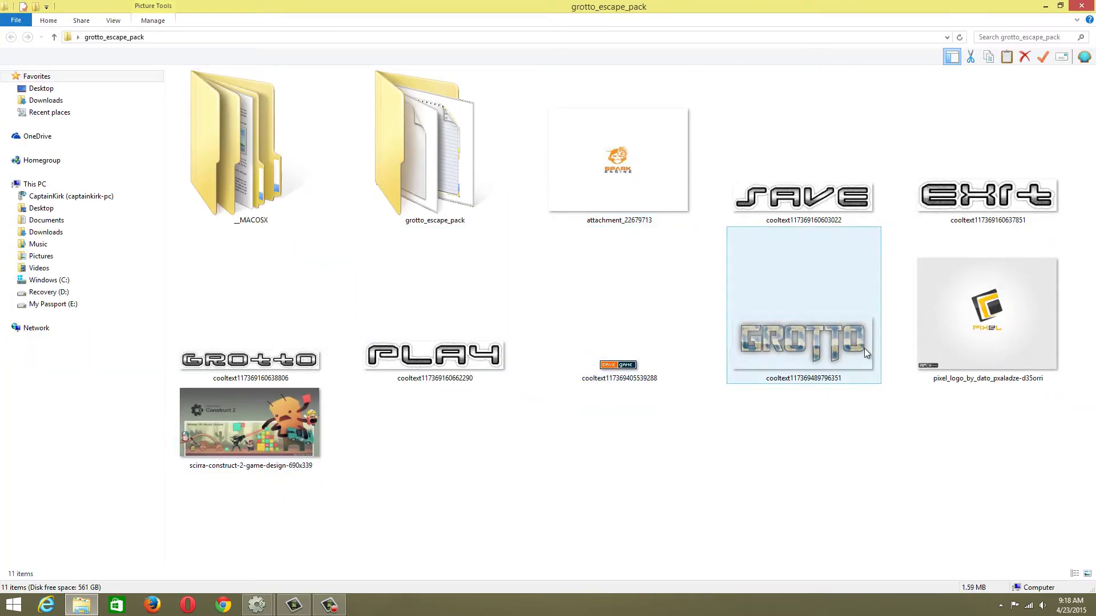
{"action": "double_click", "coordinate": [420, 161]}
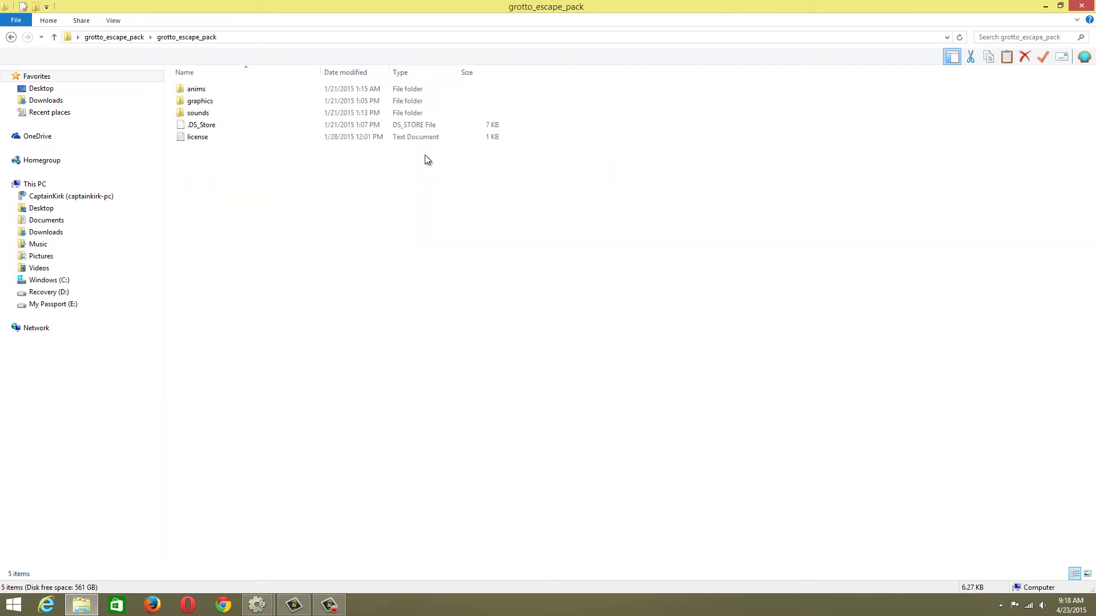
{"action": "double_click", "coordinate": [196, 101]}
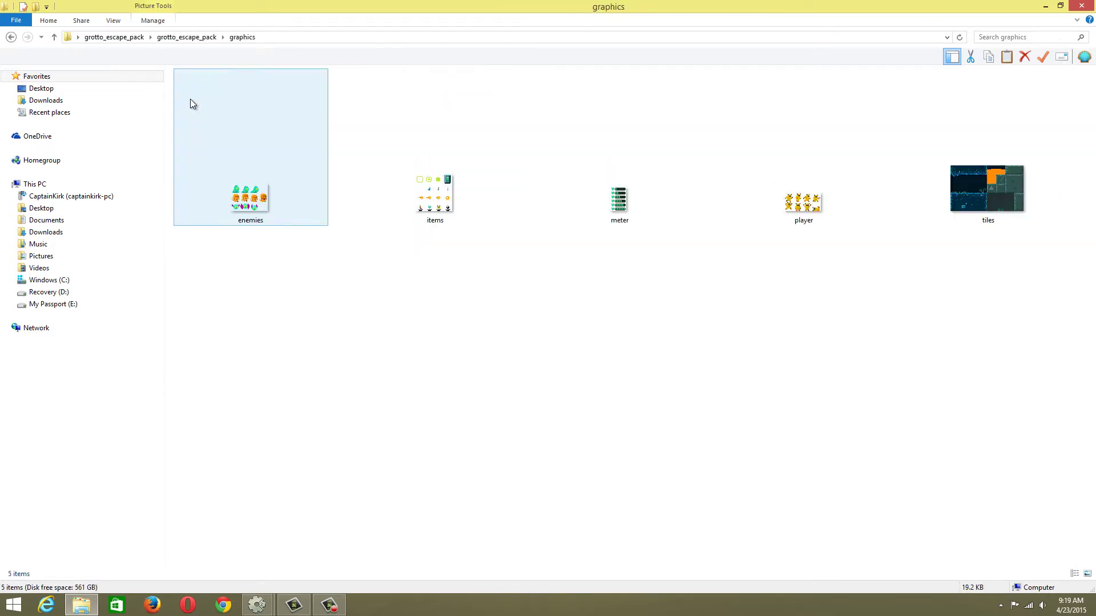
{"action": "double_click", "coordinate": [998, 202]}
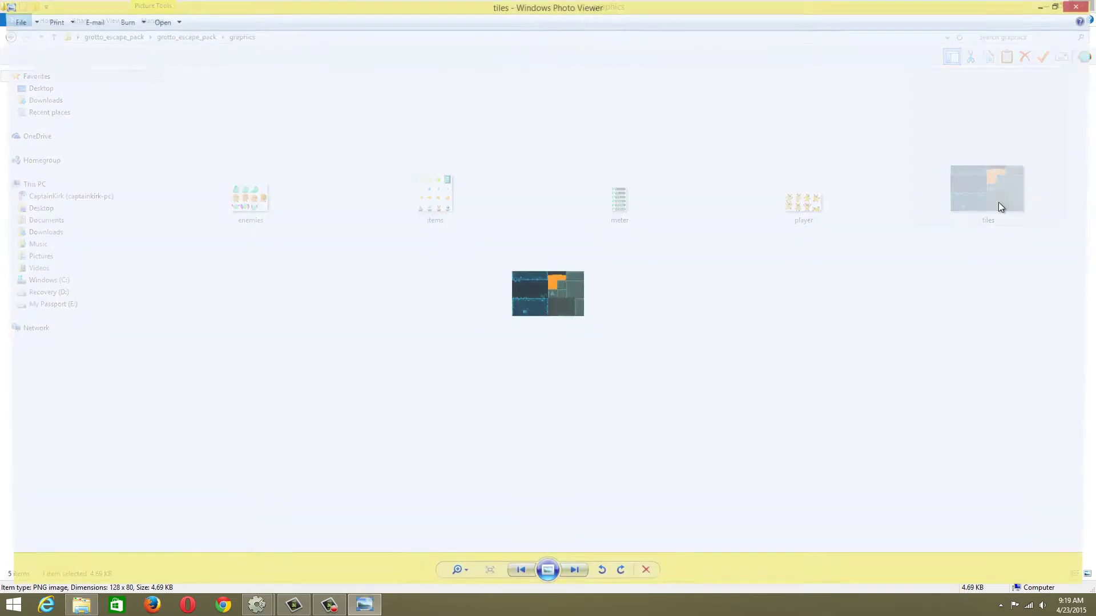
{"action": "scroll", "coordinate": [551, 279], "scroll_direction": "up", "scroll_amount": 5}
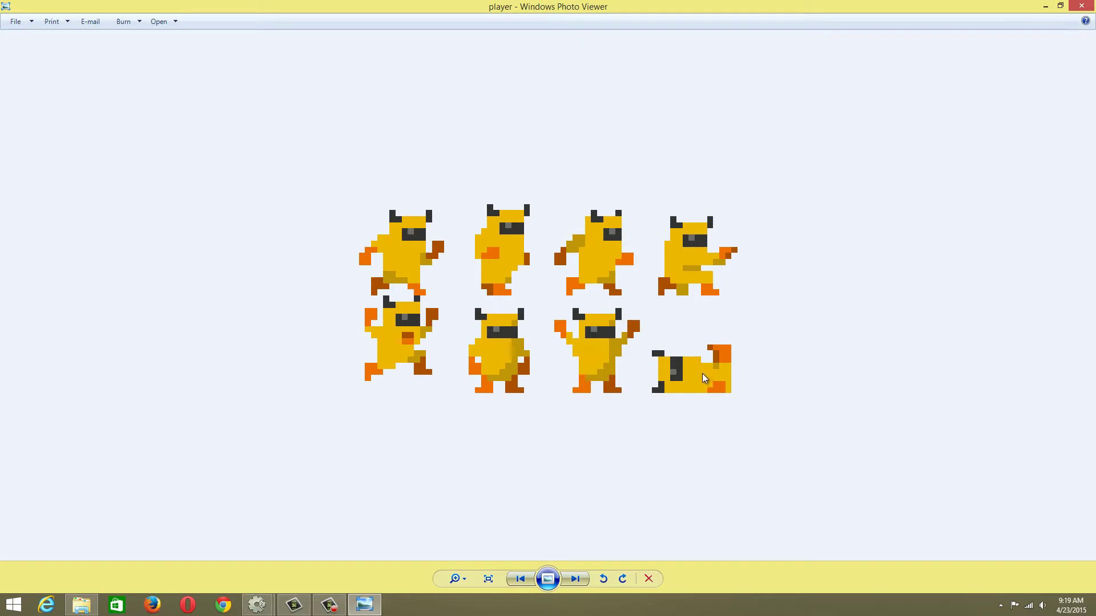
{"action": "key", "text": "Right"}
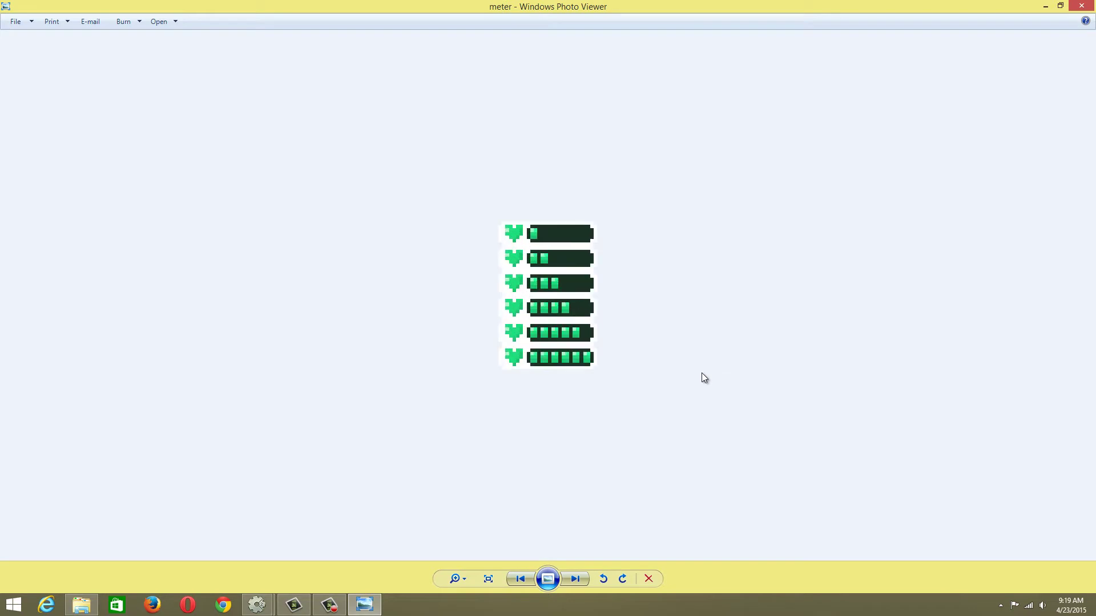
{"action": "key", "text": "Right"}
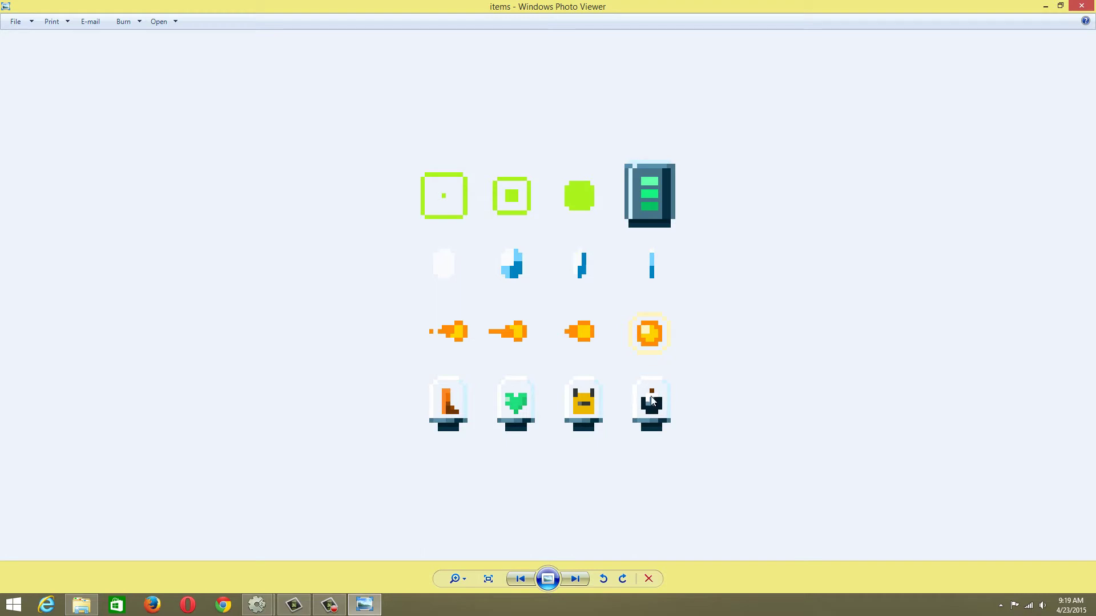
{"action": "key", "text": "Left"}
{"action": "scroll", "coordinate": [651, 396], "scroll_direction": "up", "scroll_amount": 5}
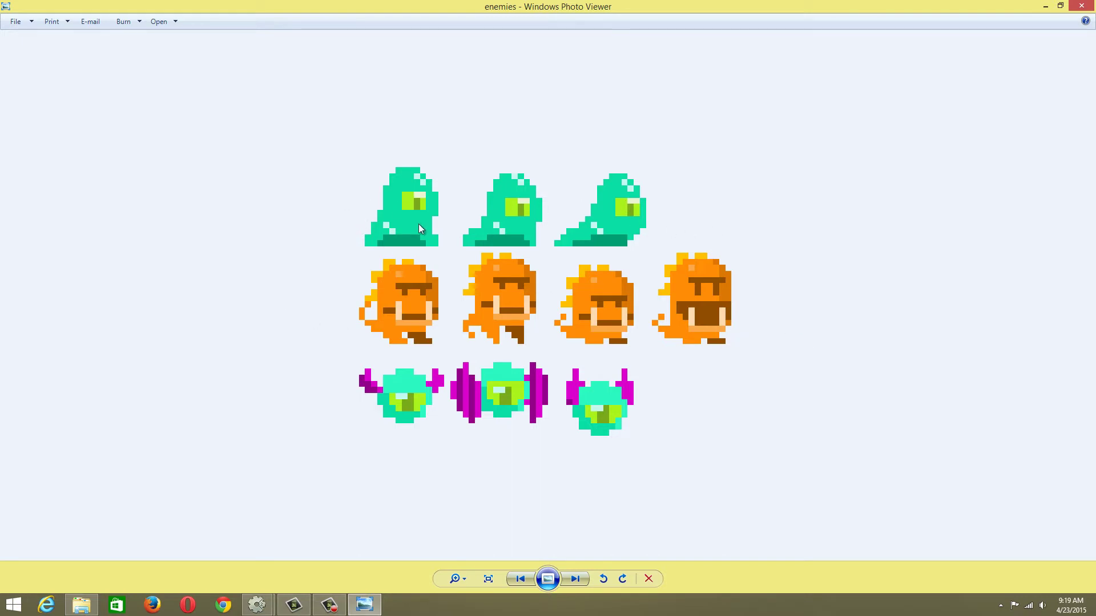
{"action": "key", "text": "Left"}
{"action": "scroll", "coordinate": [419, 226], "scroll_direction": "up", "scroll_amount": 5}
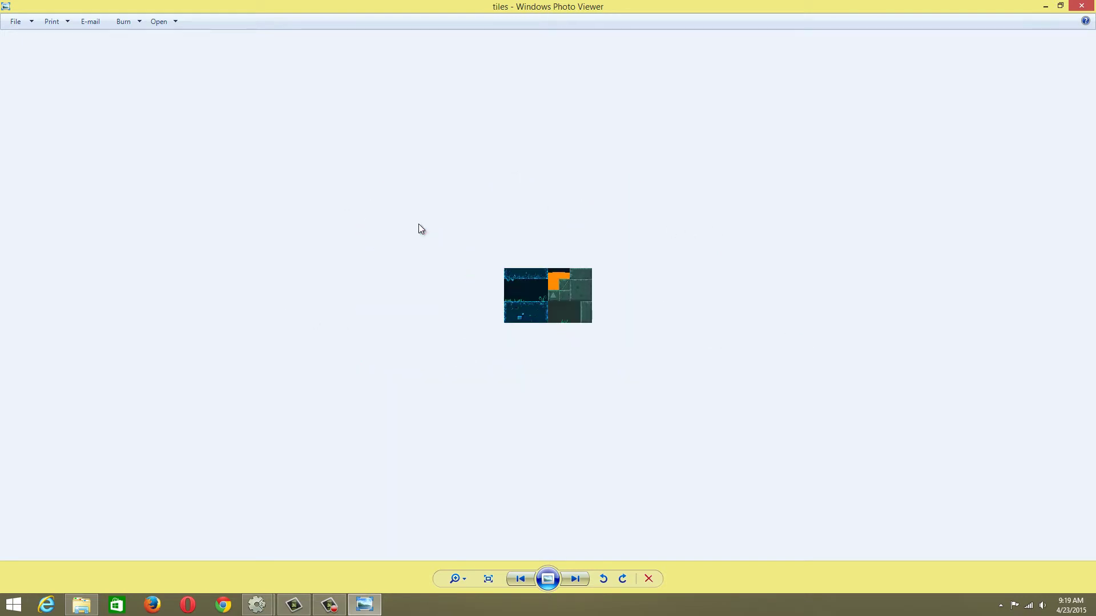
{"action": "left_click", "coordinate": [1081, 6]}
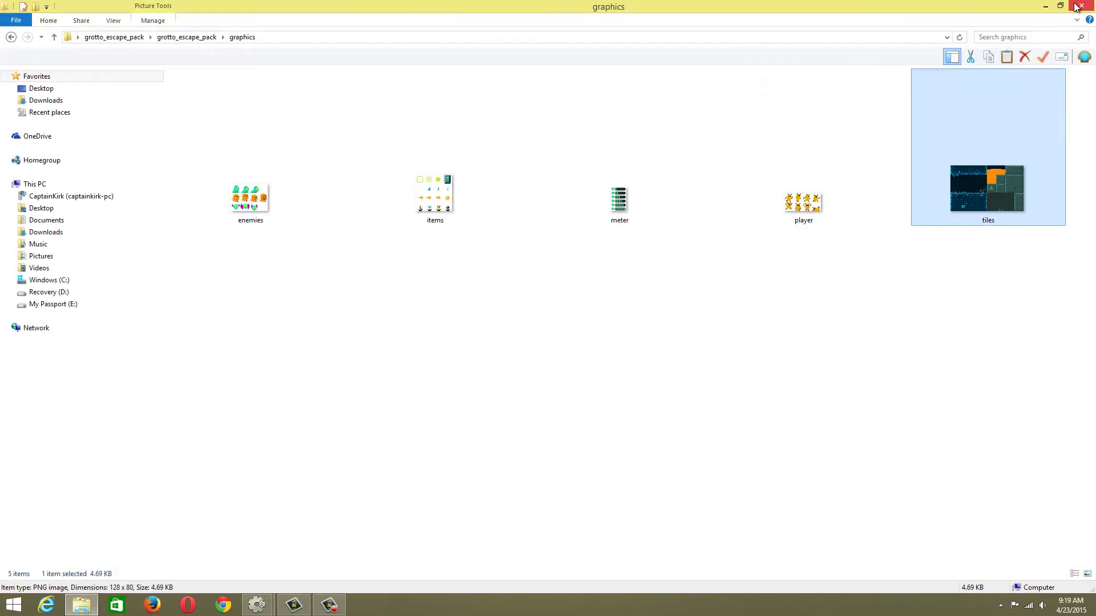
Close File Explorer and create a new empty Construct 2 project
{"action": "left_click", "coordinate": [1077, 7]}
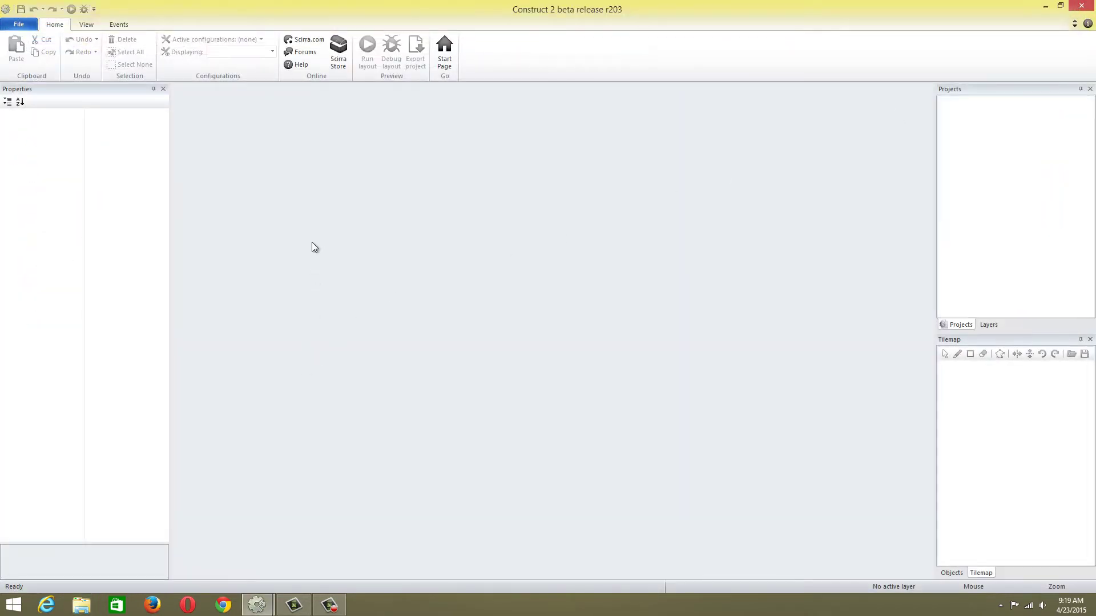
{"action": "left_click", "coordinate": [20, 26]}
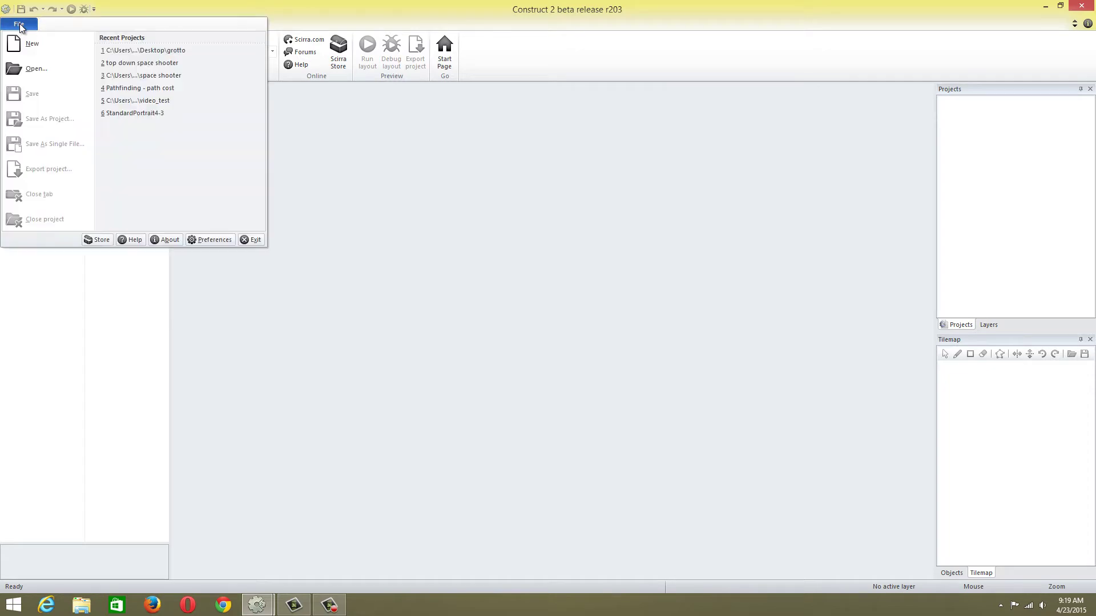
{"action": "left_click", "coordinate": [51, 47]}
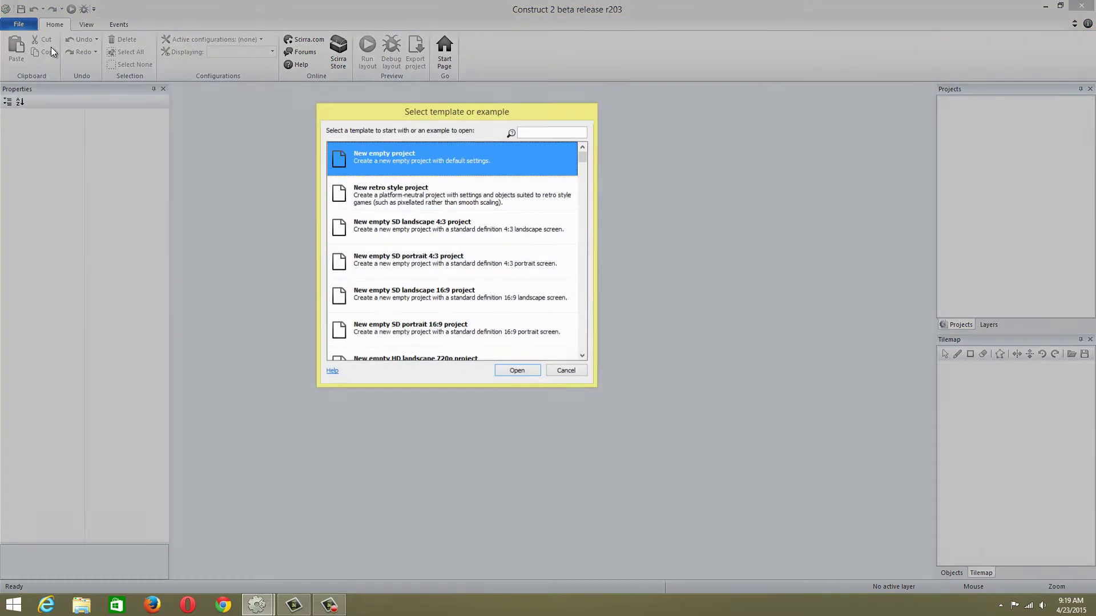
{"action": "double_click", "coordinate": [368, 163]}
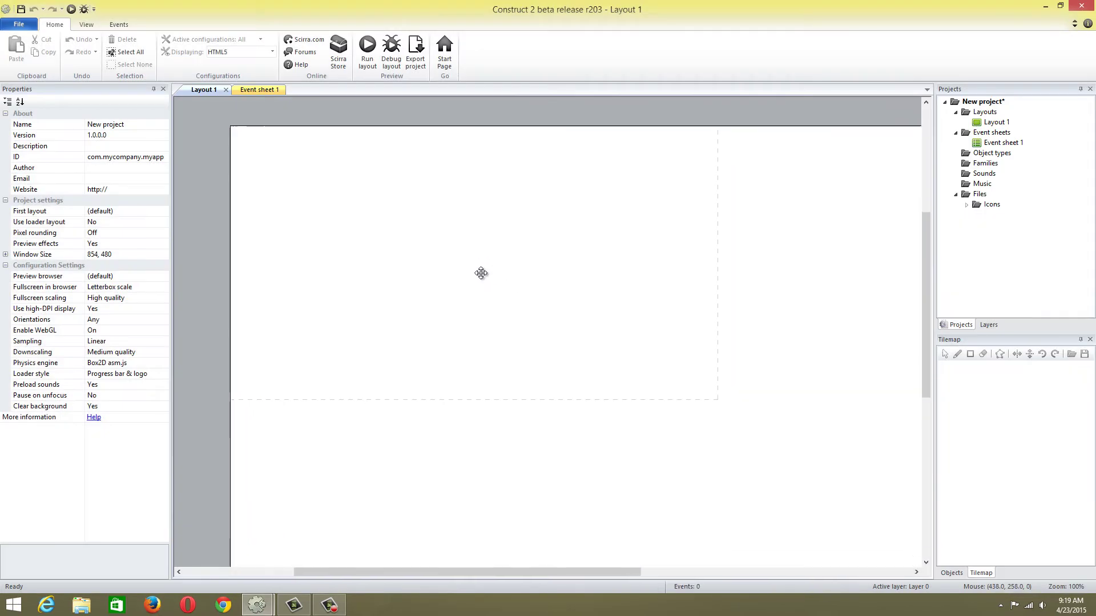
Name the project 'Grotto' with the description 'Adventure platform game'
{"action": "left_click", "coordinate": [138, 137]}
{"action": "left_click", "coordinate": [136, 126]}
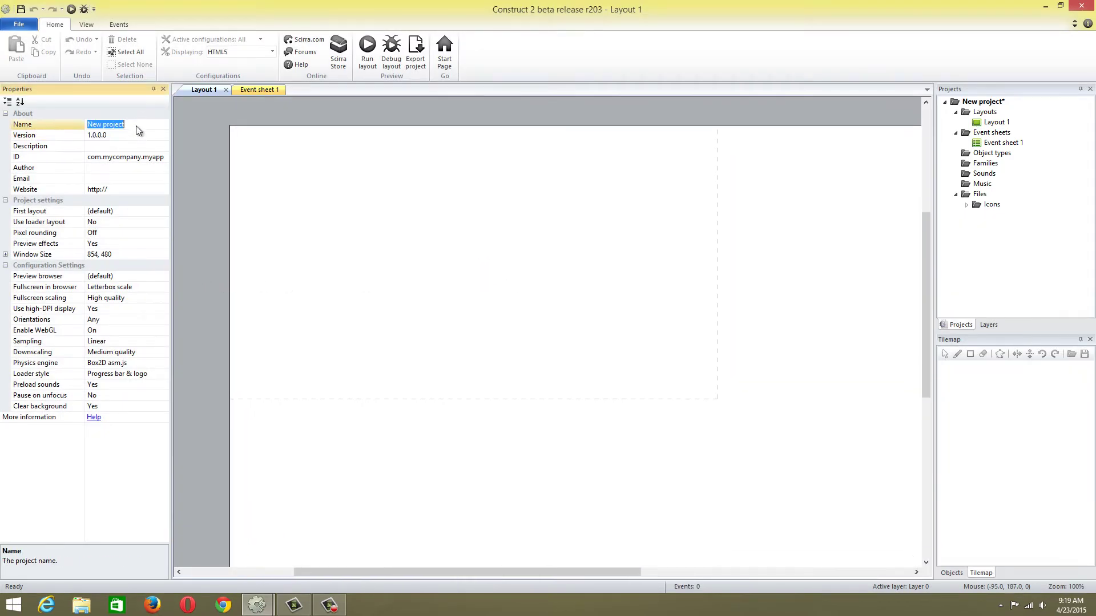
{"action": "key", "text": "BackSpace"}
{"action": "type", "text": "Grotto"}
{"action": "left_click", "coordinate": [121, 144]}
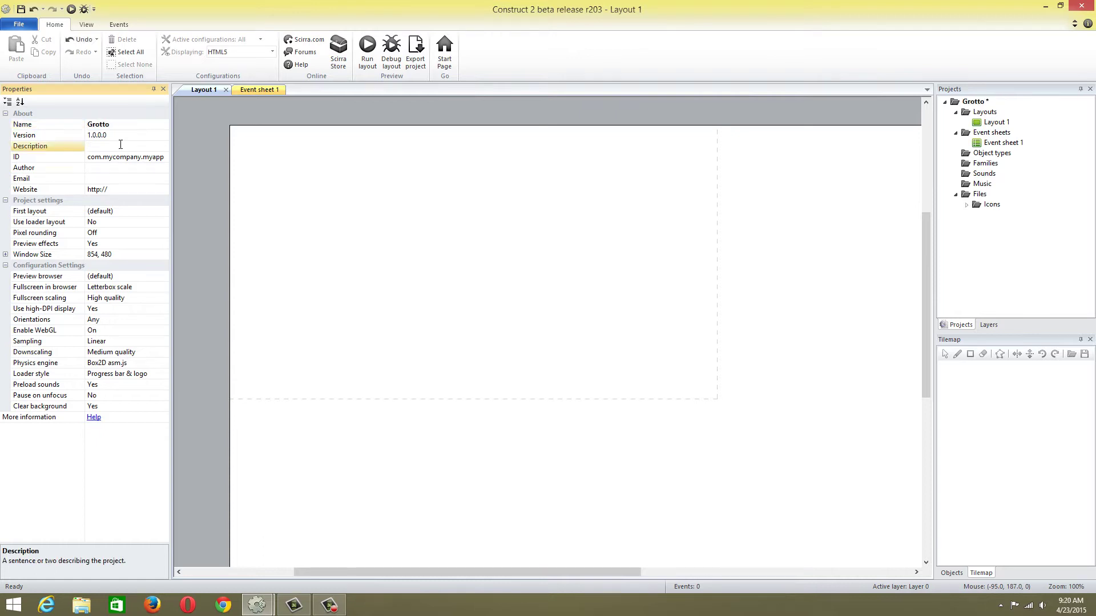
{"action": "type", "text": "Adventure platform game"}
Fill in the author's name, email 'I have no idea' and a placeholder website
{"action": "left_click", "coordinate": [98, 165]}
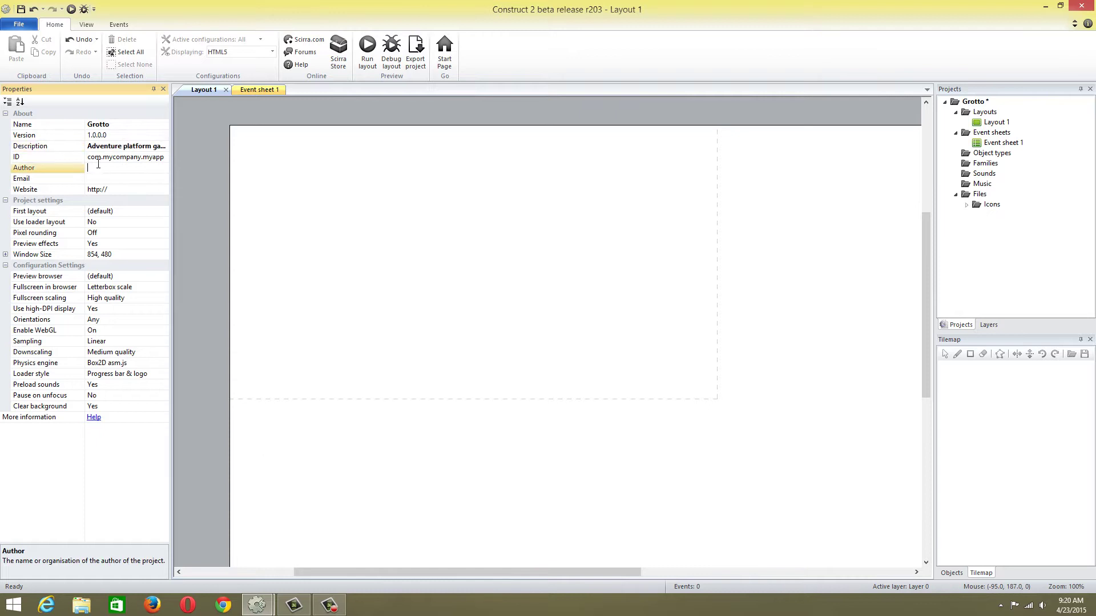
{"action": "type", "text": "John"}
{"action": "left_click", "coordinate": [106, 178]}
{"action": "type", "text": "I"}
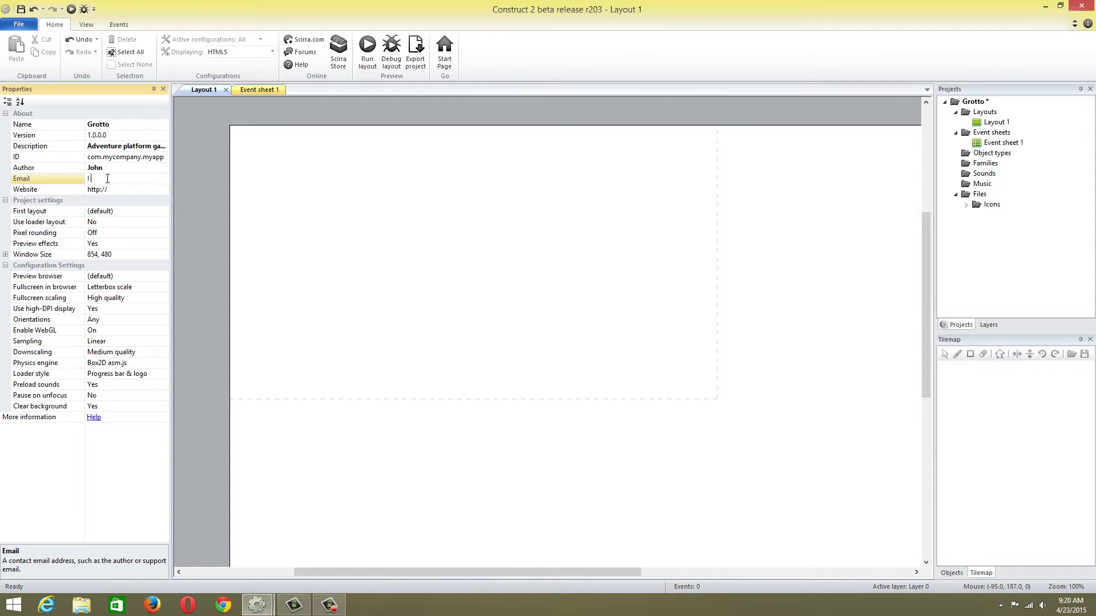
{"action": "type", "text": " have no idea"}
{"action": "left_click", "coordinate": [114, 189]}
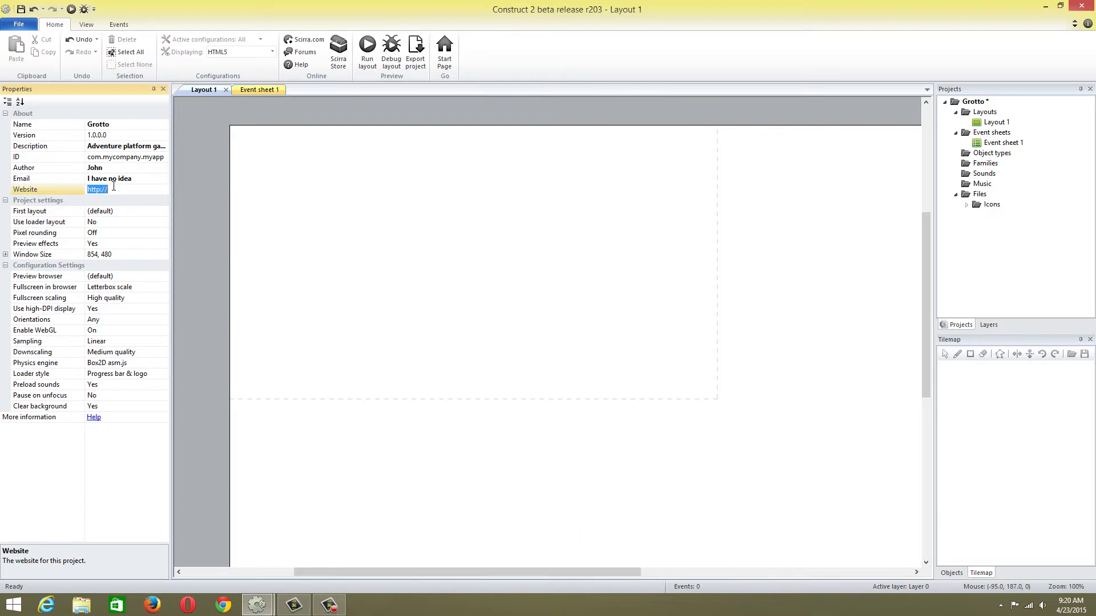
{"action": "type", "text": "DO th"}
{"action": "type", "text": "at at later"}
{"action": "key", "text": "Return"}
{"action": "left_click", "coordinate": [121, 135]}
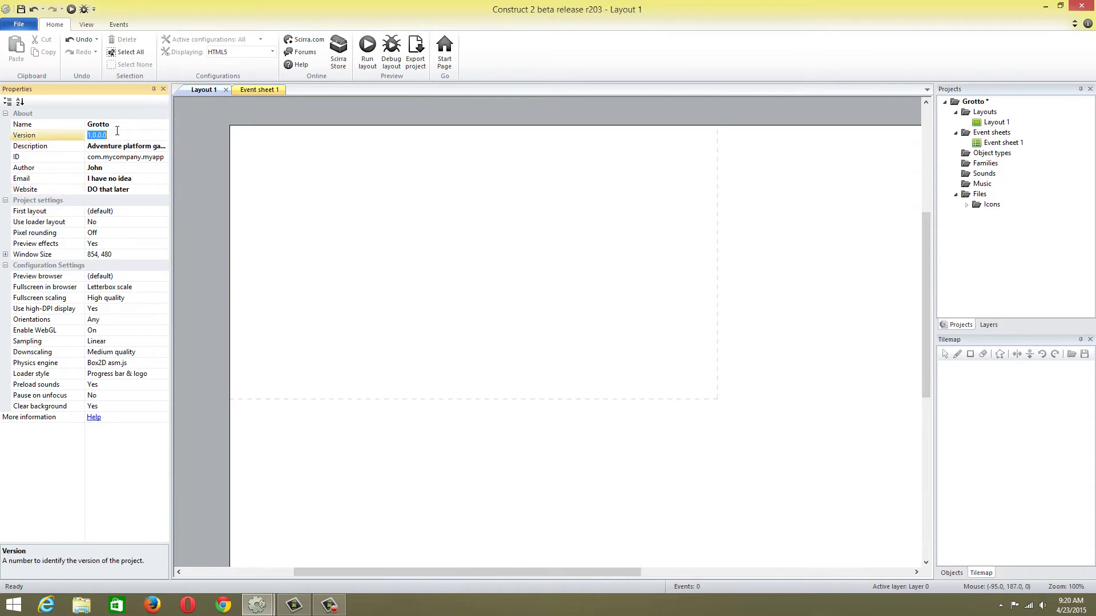
Set the project's preview browser to NW.js
{"action": "left_click", "coordinate": [122, 277]}
{"action": "left_click", "coordinate": [164, 277]}
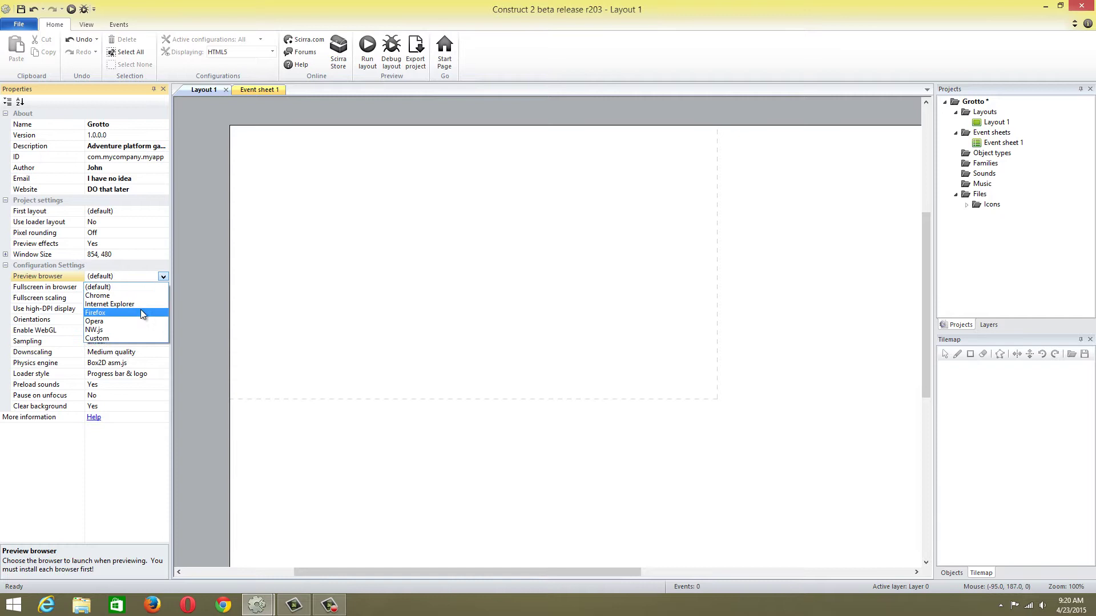
{"action": "left_click", "coordinate": [113, 331]}
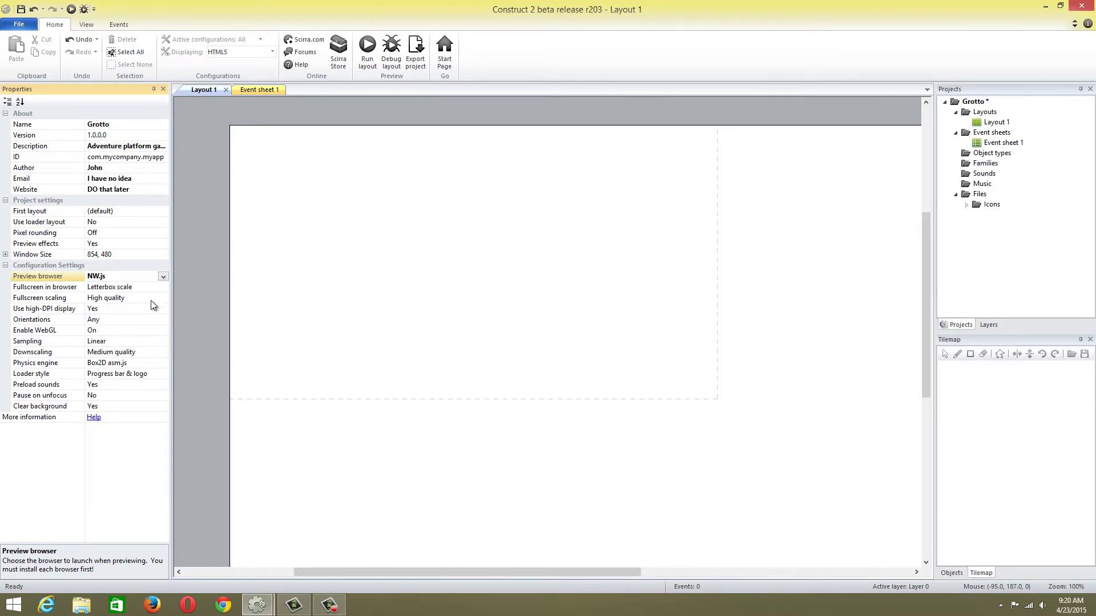
Run a test preview of the empty layout, then close the preview window
{"action": "left_click", "coordinate": [367, 68]}
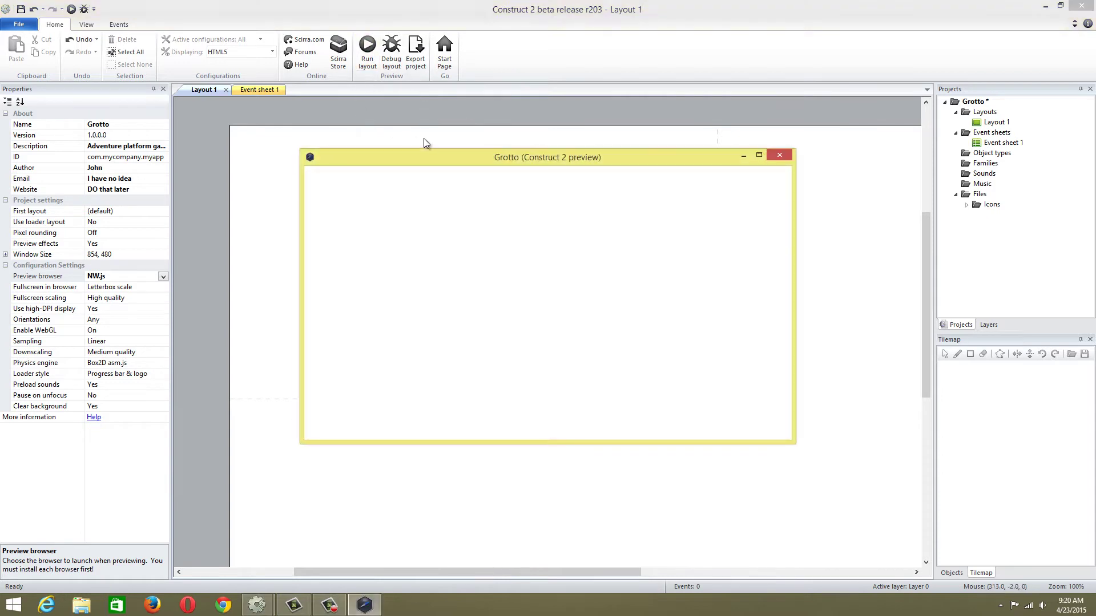
{"action": "left_click_drag", "start_coordinate": [408, 148], "coordinate": [462, 164]}
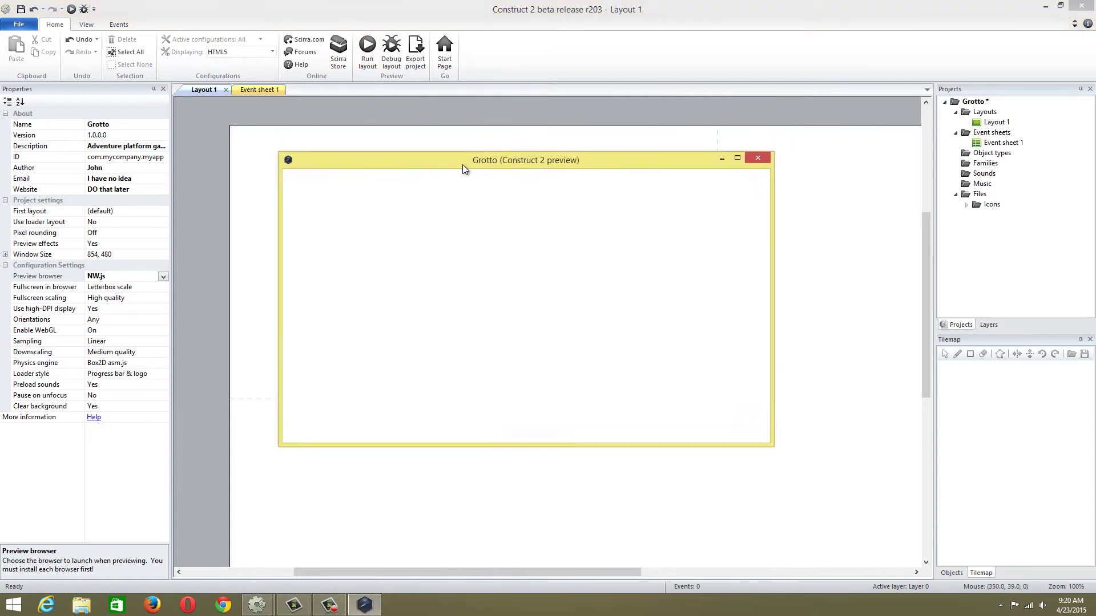
{"action": "left_click", "coordinate": [752, 156]}
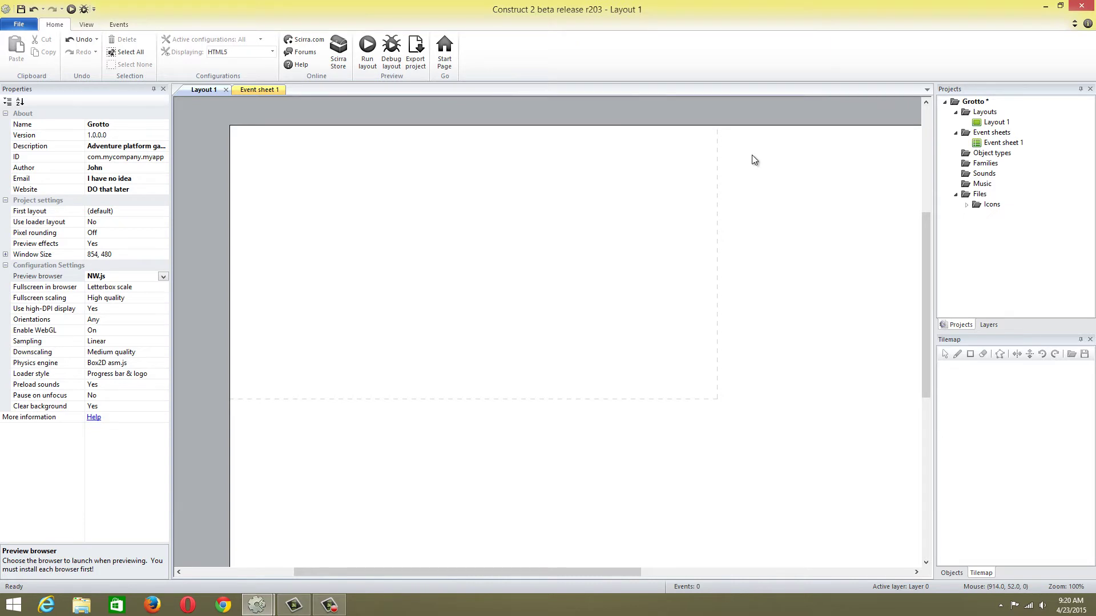
Insert a Sprite on Layout 1 and load the scirra-construct welcome image into it
{"action": "right_click", "coordinate": [414, 159]}
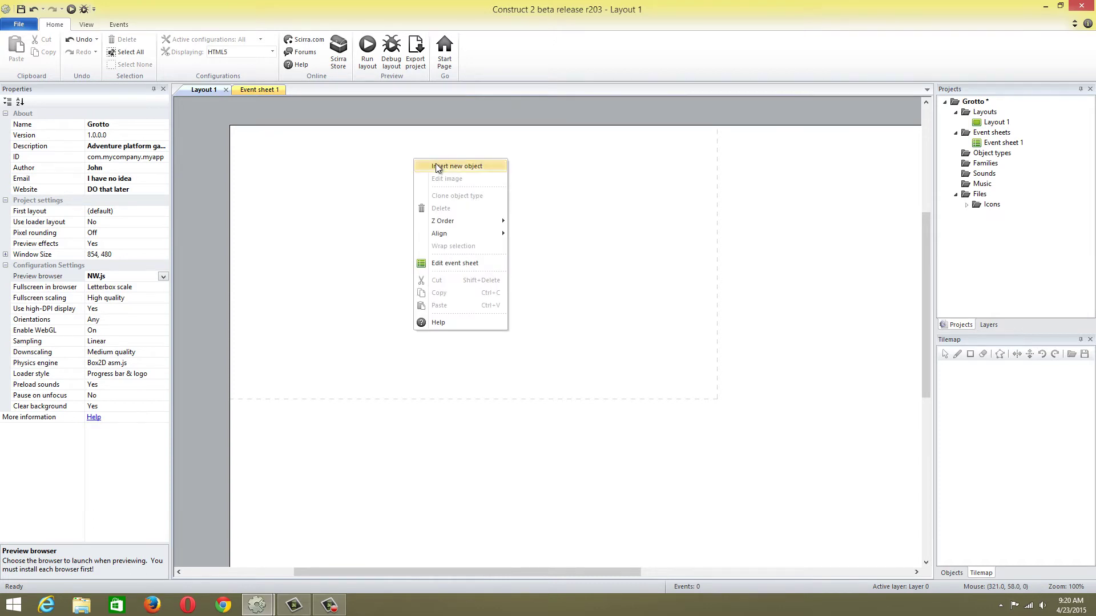
{"action": "left_click", "coordinate": [436, 166]}
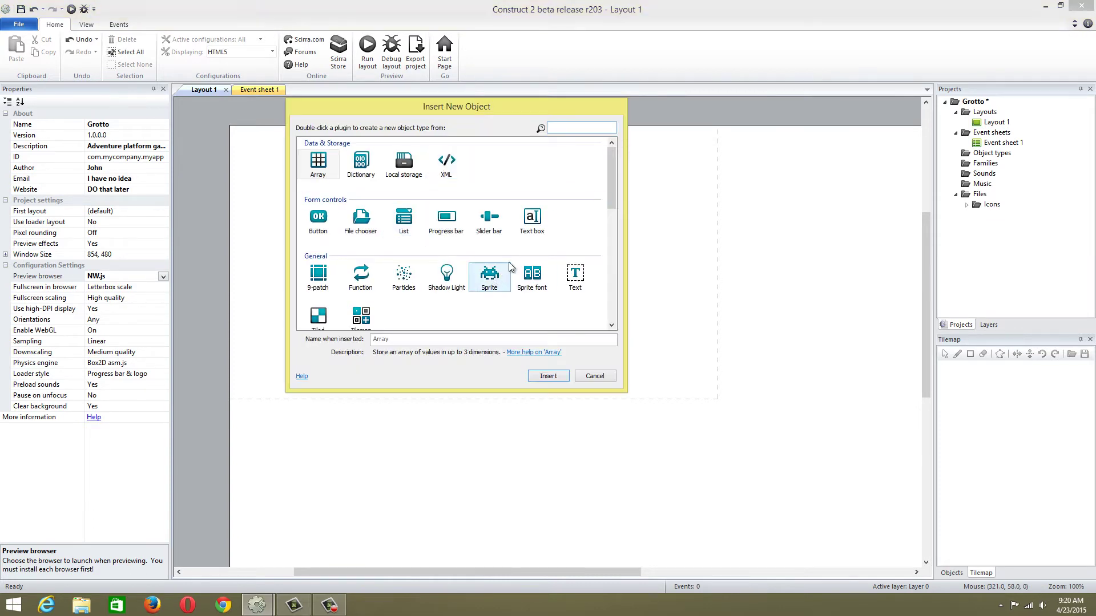
{"action": "double_click", "coordinate": [497, 279]}
{"action": "left_click", "coordinate": [388, 247]}
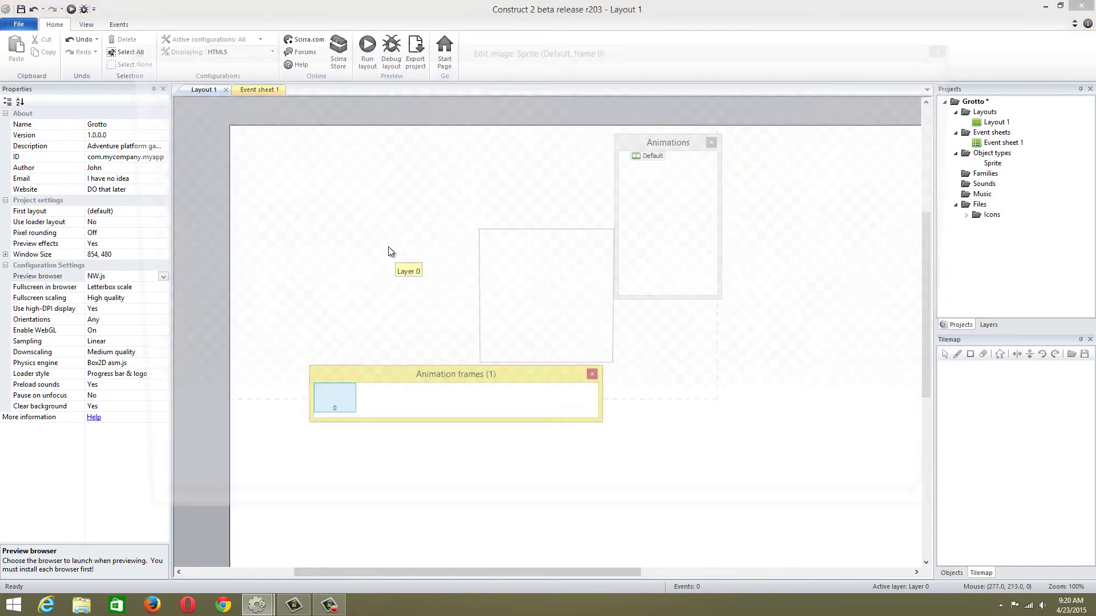
{"action": "left_click", "coordinate": [140, 67]}
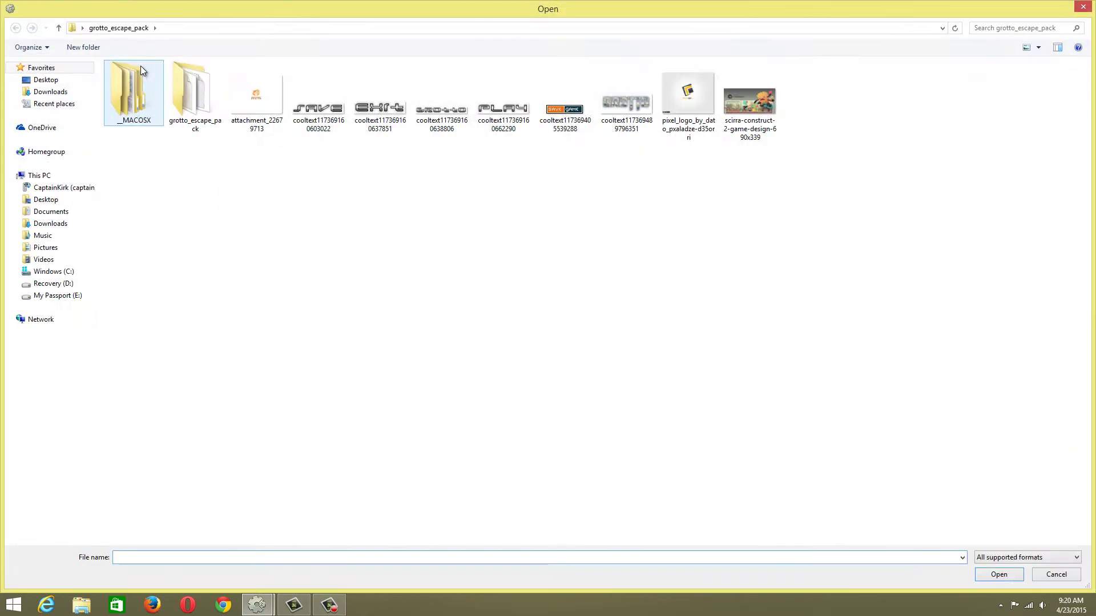
{"action": "left_click", "coordinate": [740, 105]}
{"action": "double_click", "coordinate": [738, 104]}
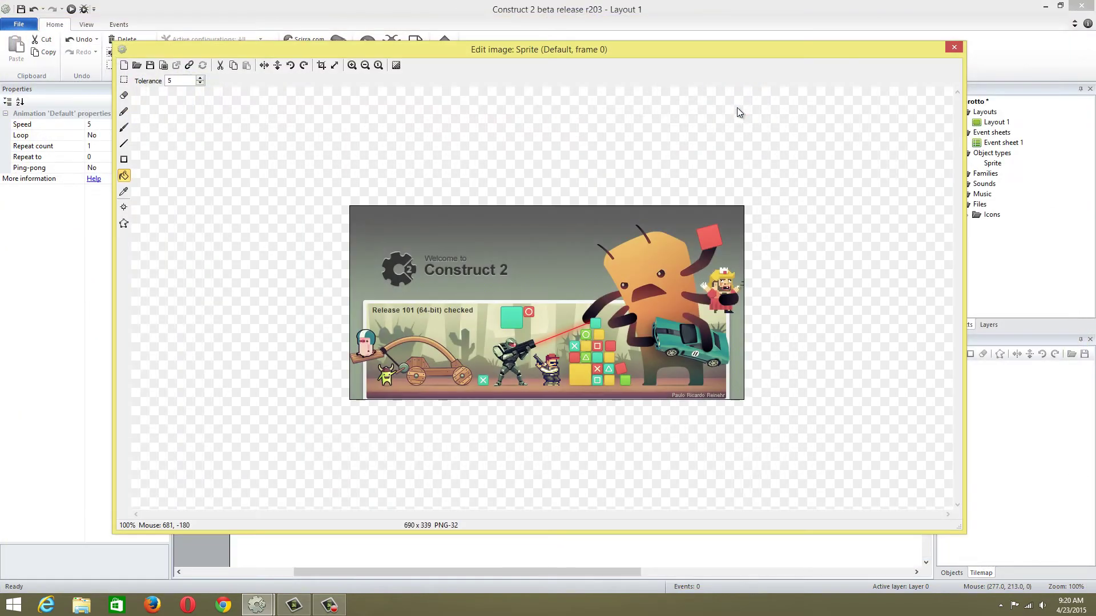
{"action": "left_click", "coordinate": [957, 46]}
Move the welcome sprite to the top-left corner and resize it to 853 × 480
{"action": "left_click_drag", "start_coordinate": [518, 258], "coordinate": [562, 222]}
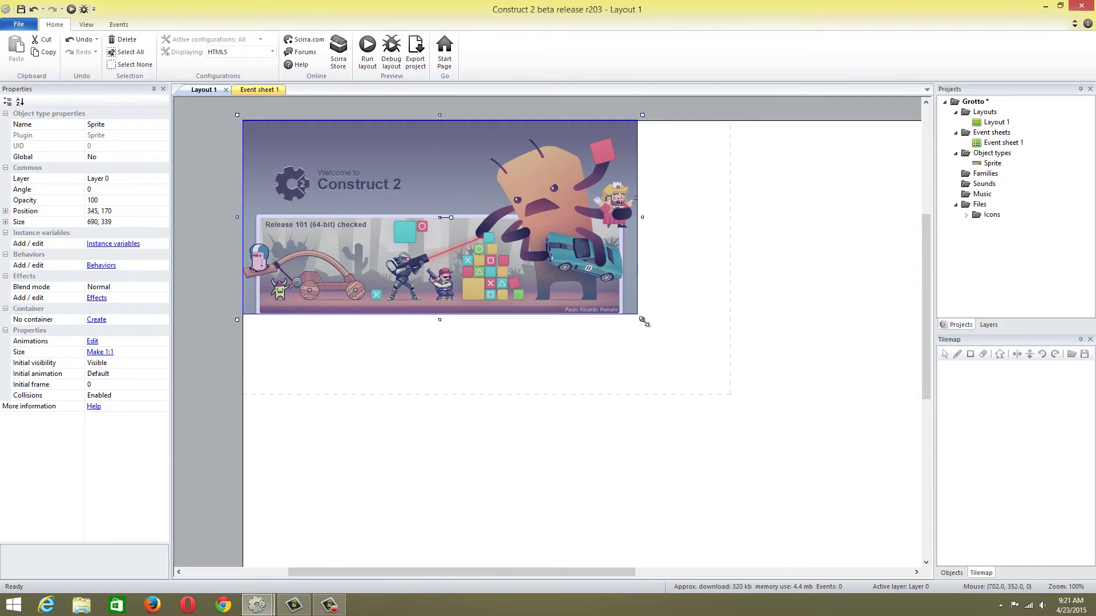
{"action": "left_click_drag", "start_coordinate": [643, 319], "coordinate": [736, 401]}
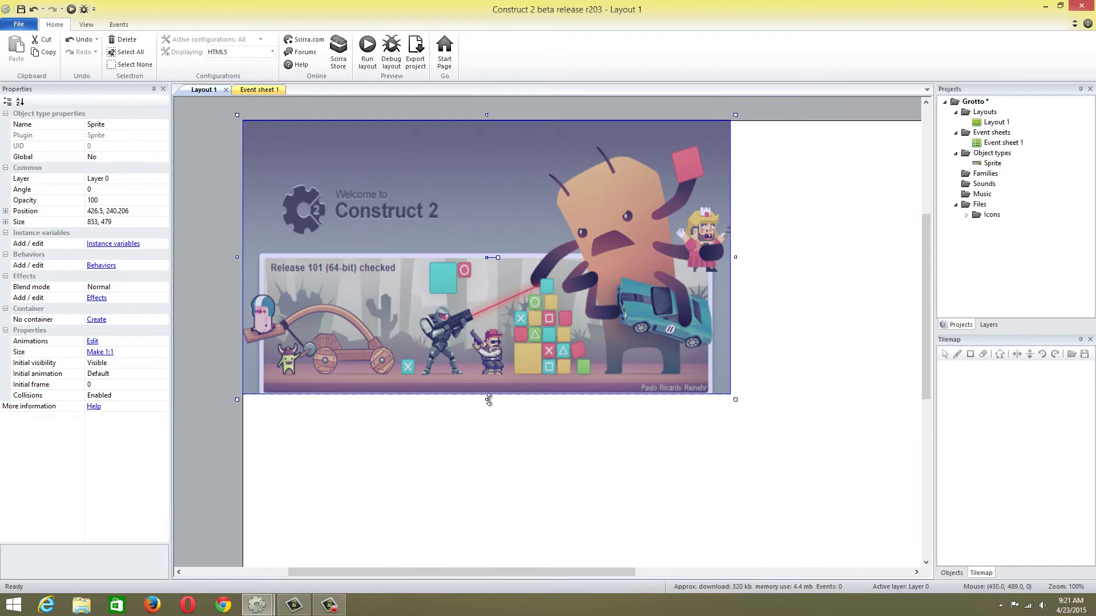
{"action": "left_click_drag", "start_coordinate": [486, 399], "coordinate": [487, 400]}
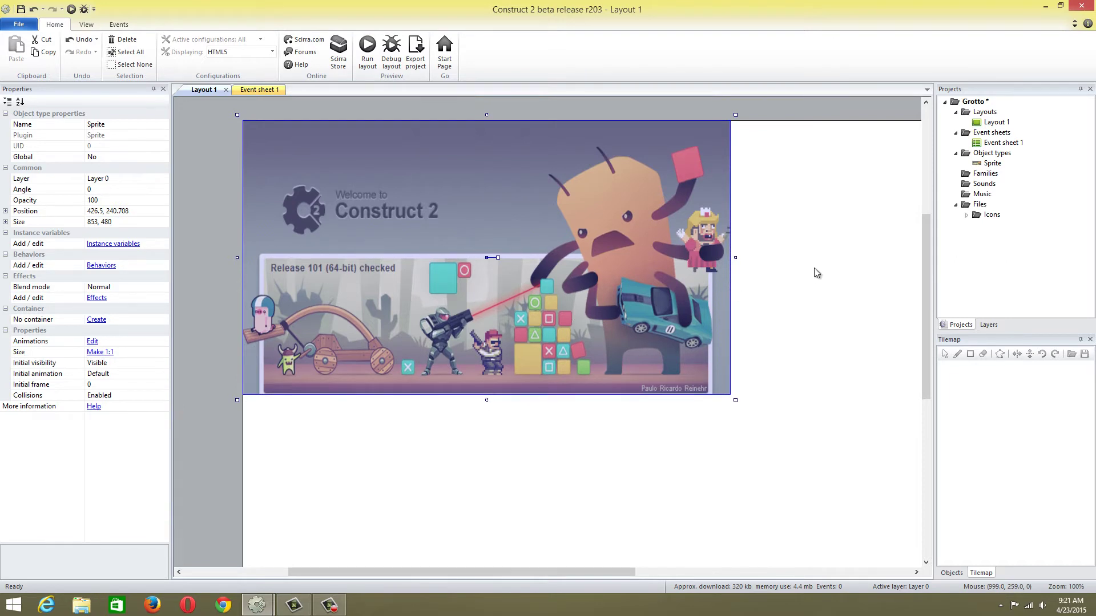
{"action": "left_click", "coordinate": [747, 273]}
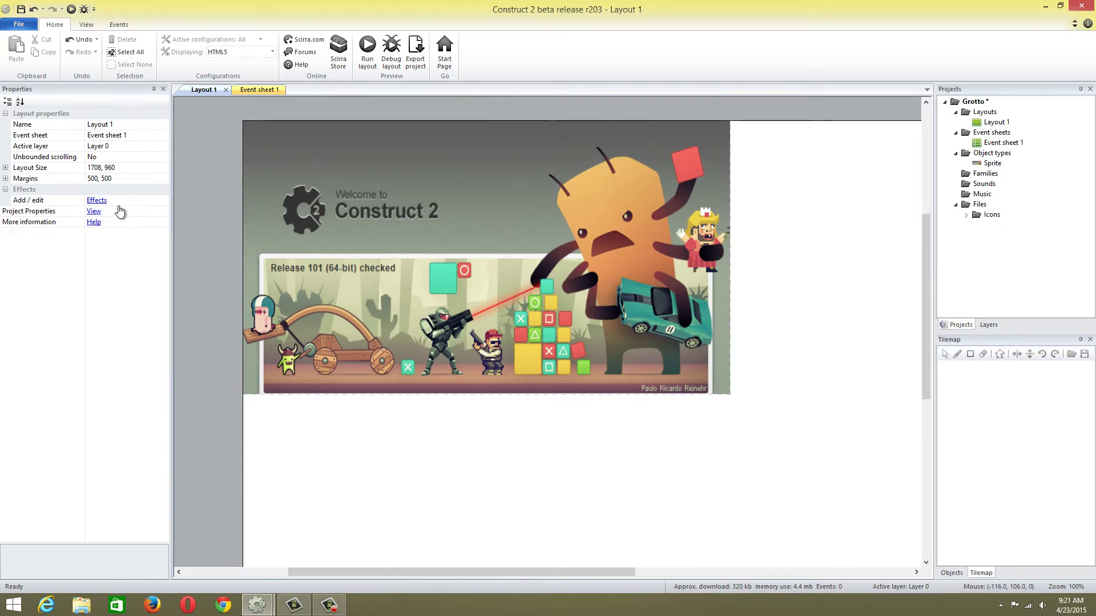
Check the 854 × 480 window size and change Layout 1's size from 1708, 960 to 854, 480
{"action": "left_click", "coordinate": [94, 211]}
{"action": "left_click", "coordinate": [115, 254]}
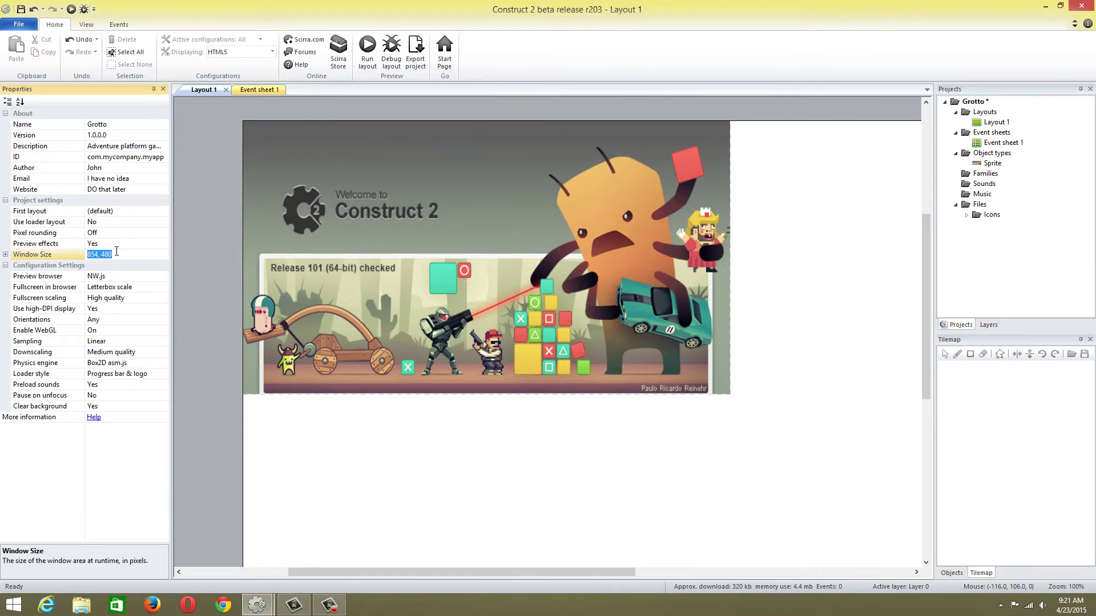
{"action": "left_click", "coordinate": [437, 433]}
{"action": "left_click", "coordinate": [135, 168]}
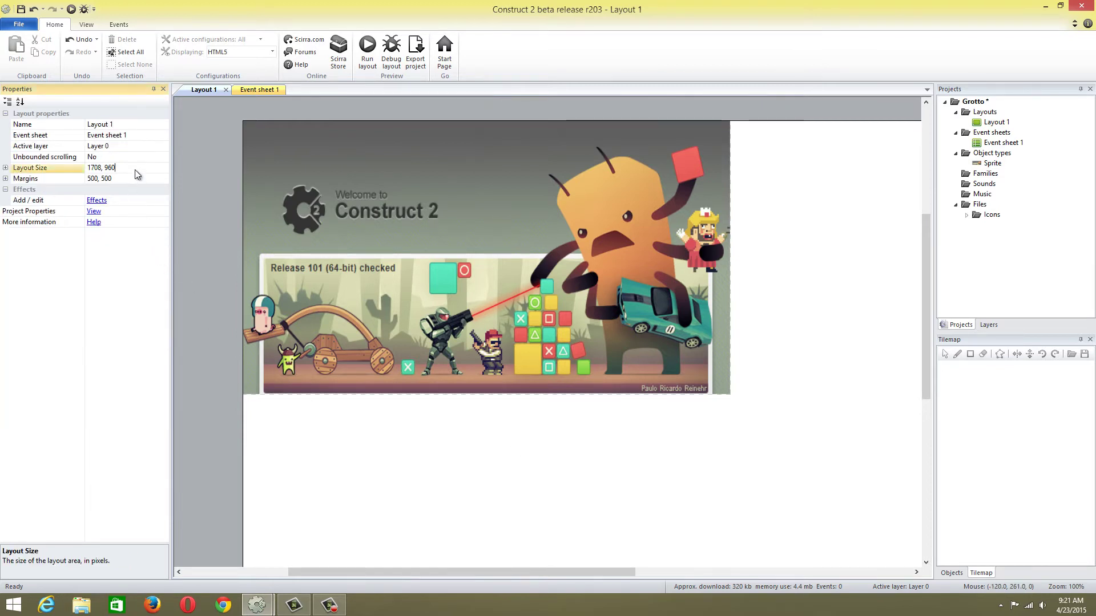
{"action": "key", "text": "ctrl+a"}
{"action": "type", "text": "854, 480"}
{"action": "key", "text": "Return"}
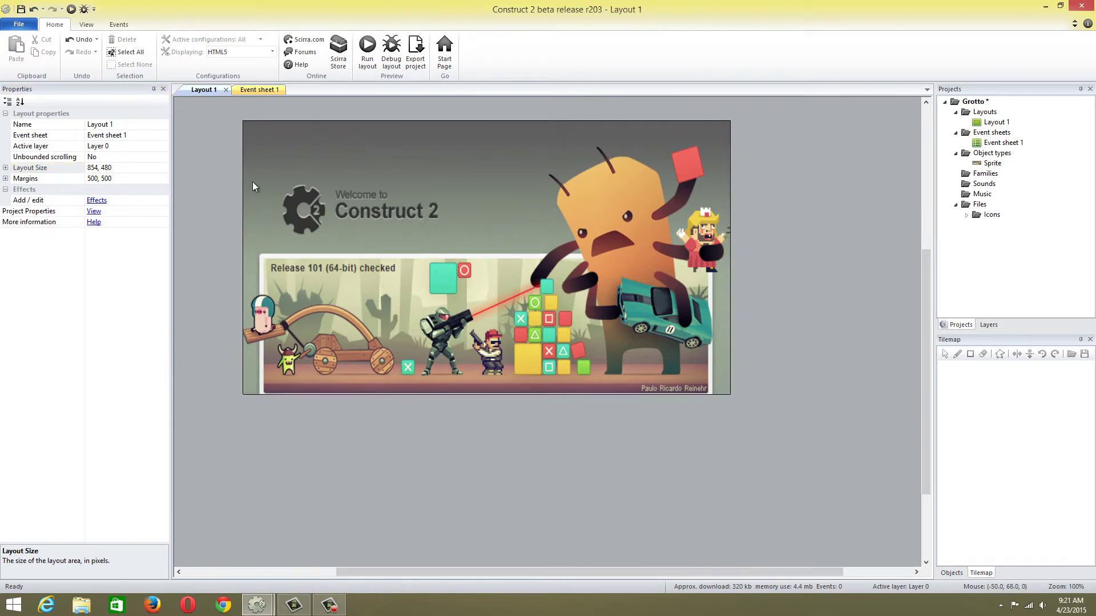
Add the Fade behaviour to the welcome sprite
{"action": "left_click", "coordinate": [388, 178]}
{"action": "left_click", "coordinate": [110, 266]}
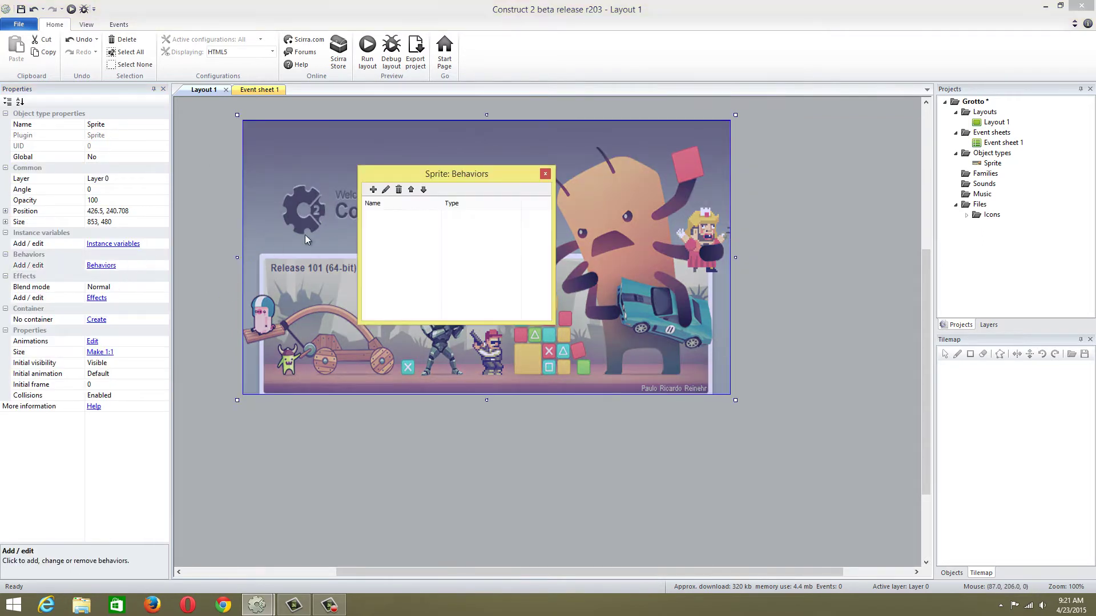
{"action": "left_click", "coordinate": [373, 190]}
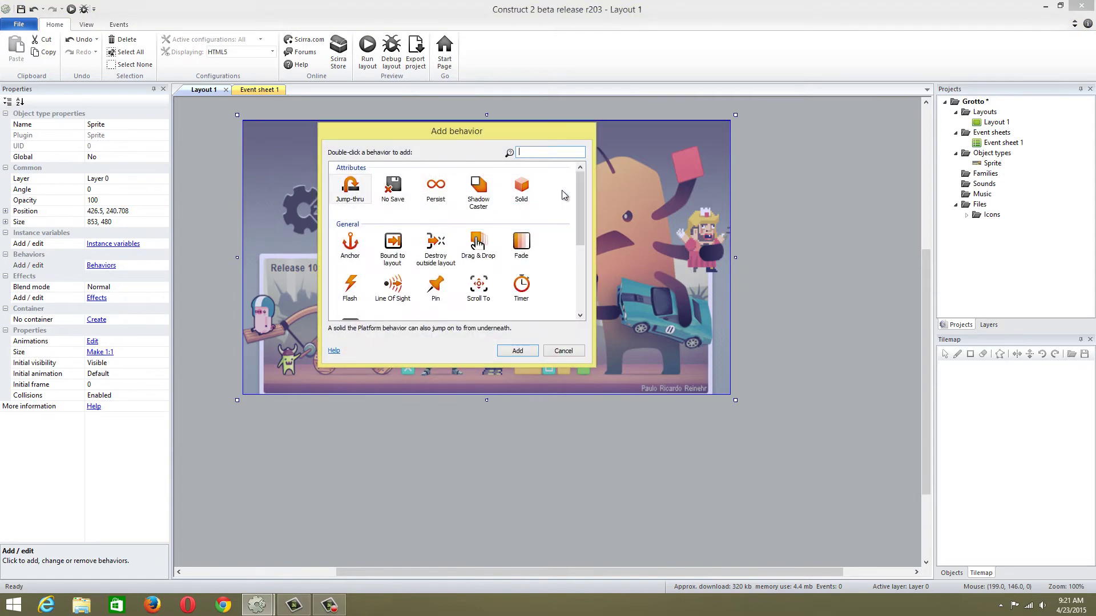
{"action": "left_click_drag", "start_coordinate": [580, 193], "coordinate": [583, 231]}
{"action": "scroll", "coordinate": [531, 230], "scroll_direction": "up", "scroll_amount": 5}
{"action": "double_click", "coordinate": [521, 242]}
Set the Fade behaviour's fade-in time to 4 and wait time to 4
{"action": "left_click", "coordinate": [120, 287]}
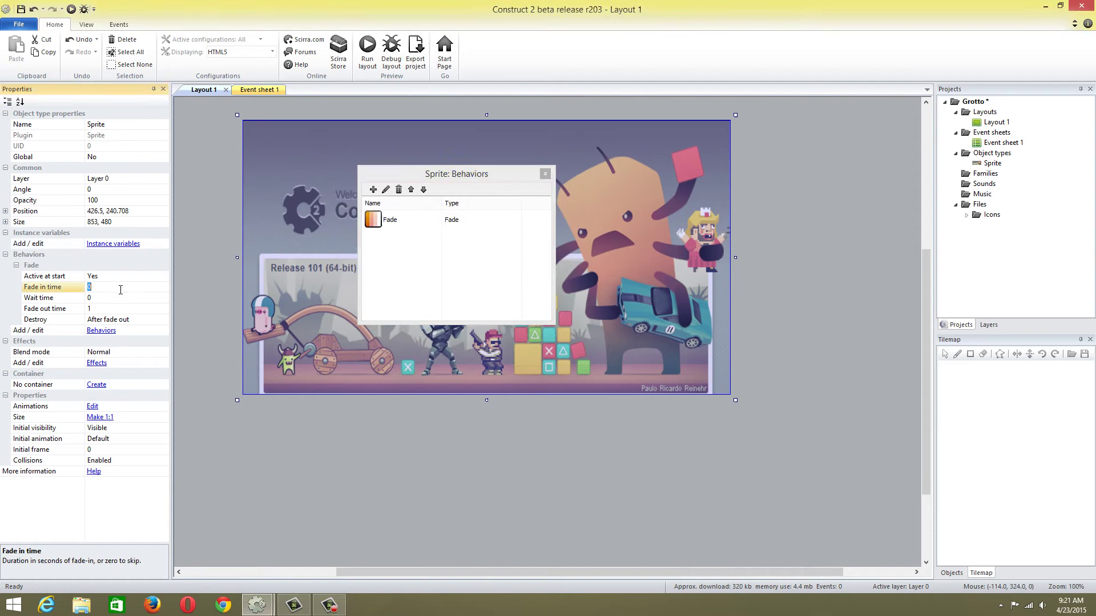
{"action": "type", "text": "4"}
{"action": "left_click", "coordinate": [117, 297]}
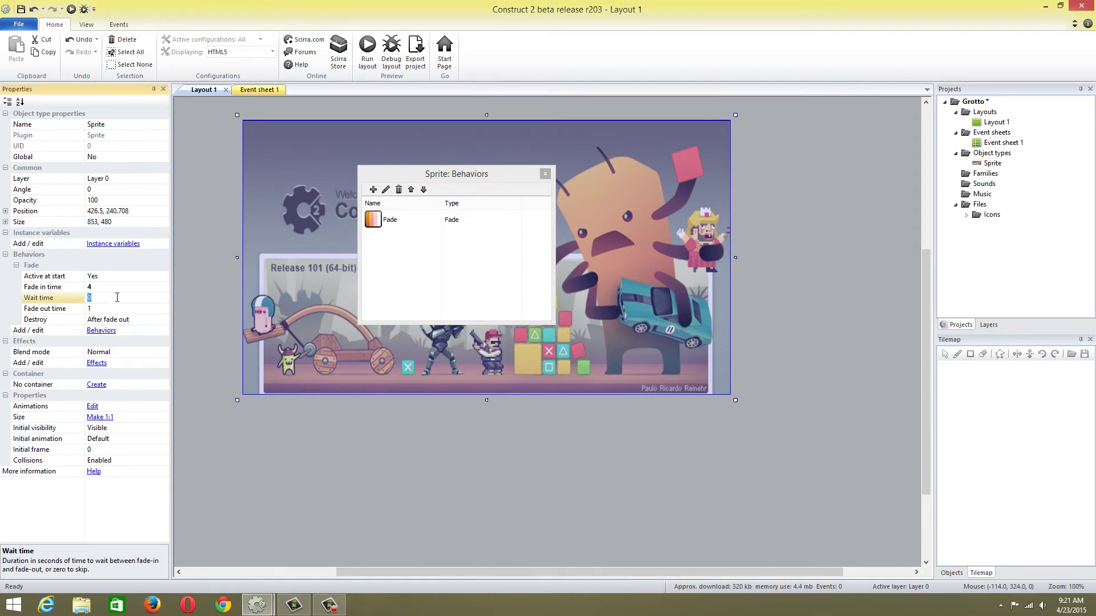
{"action": "left_click", "coordinate": [108, 309]}
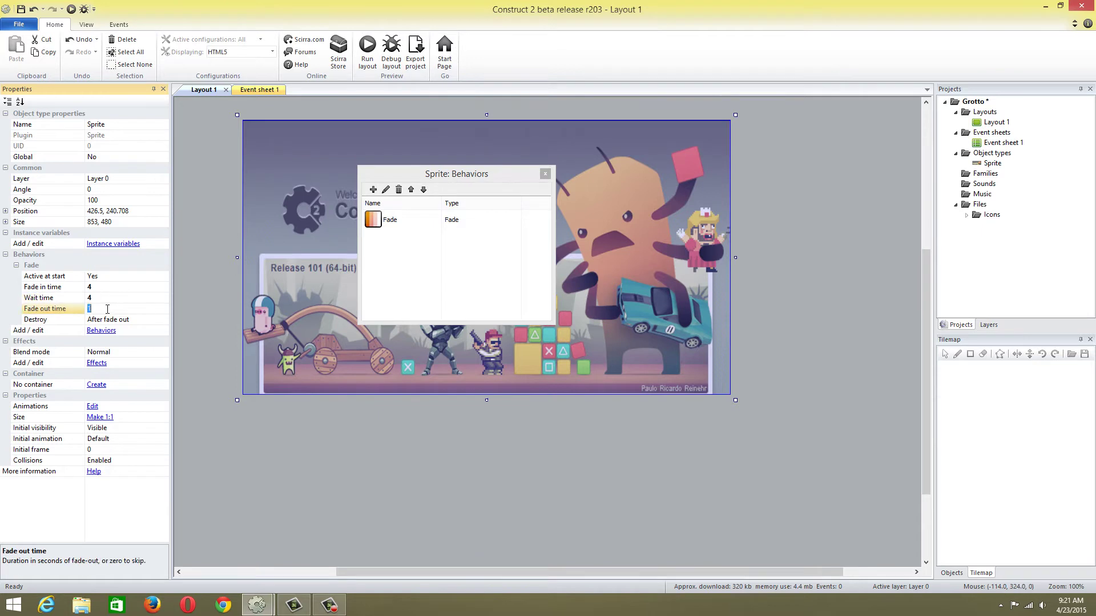
{"action": "left_click", "coordinate": [201, 281]}
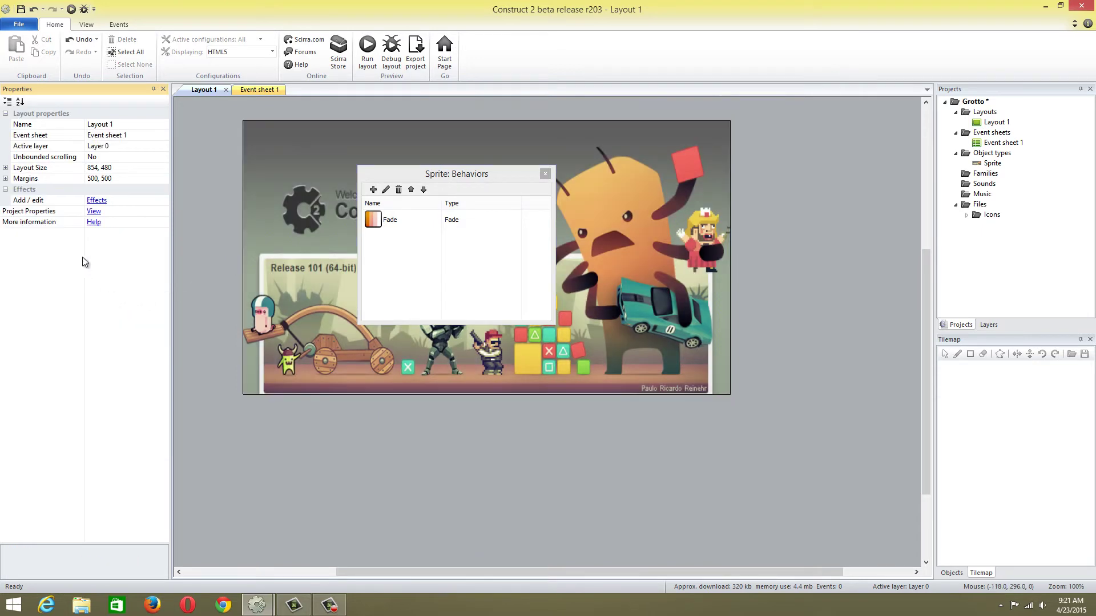
On Event sheet 1, add a System 'On start of layout' event
{"action": "left_click", "coordinate": [257, 89]}
{"action": "left_click", "coordinate": [257, 90]}
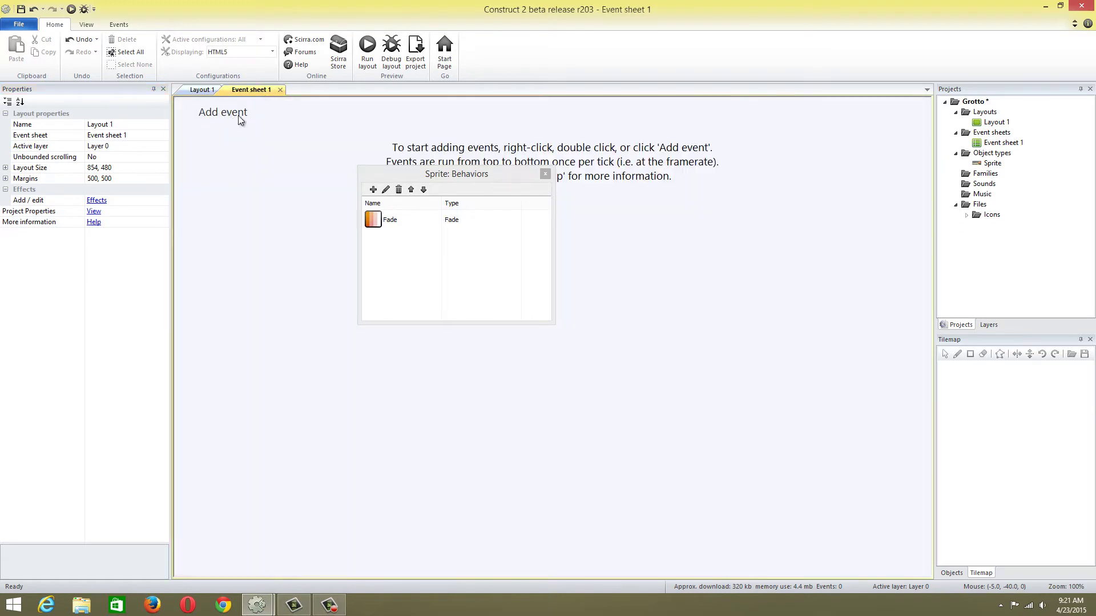
{"action": "left_click", "coordinate": [545, 173]}
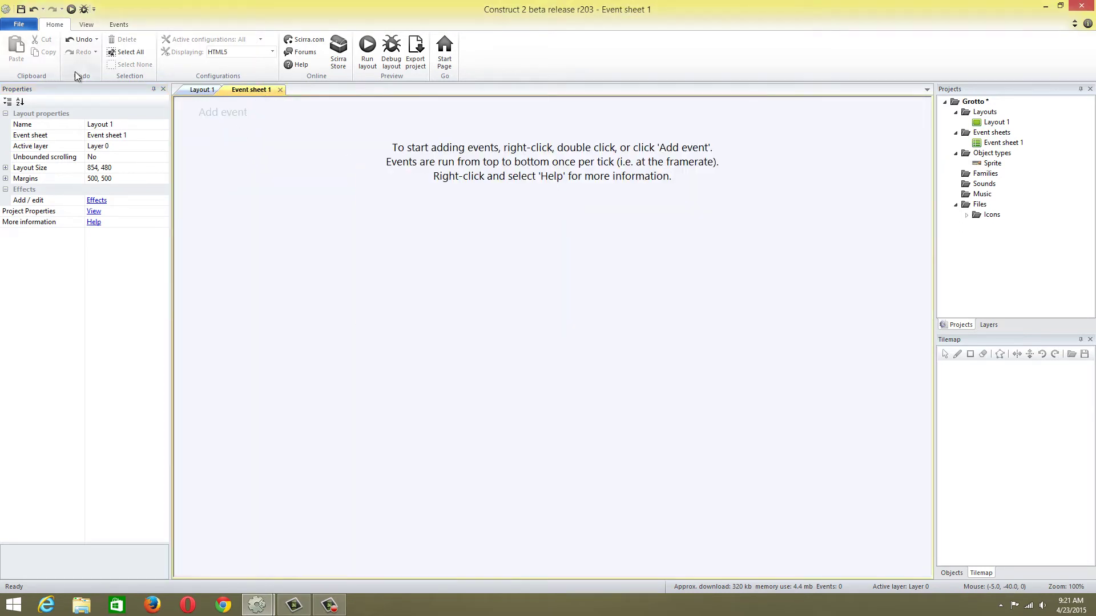
{"action": "left_click", "coordinate": [240, 114]}
{"action": "double_click", "coordinate": [415, 190]}
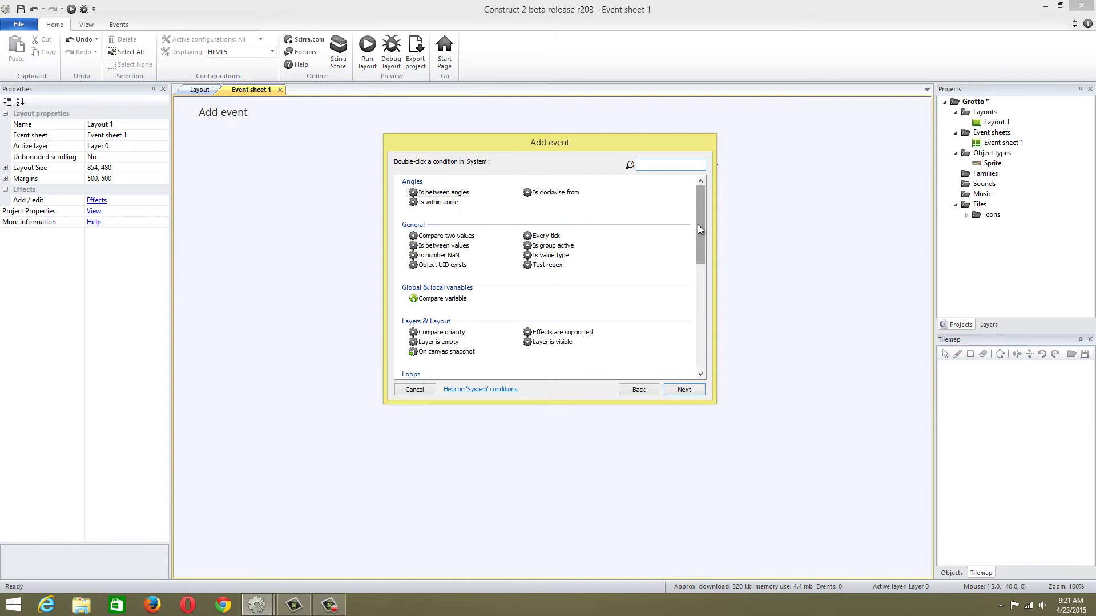
{"action": "left_click_drag", "start_coordinate": [697, 224], "coordinate": [714, 335]}
{"action": "double_click", "coordinate": [442, 328]}
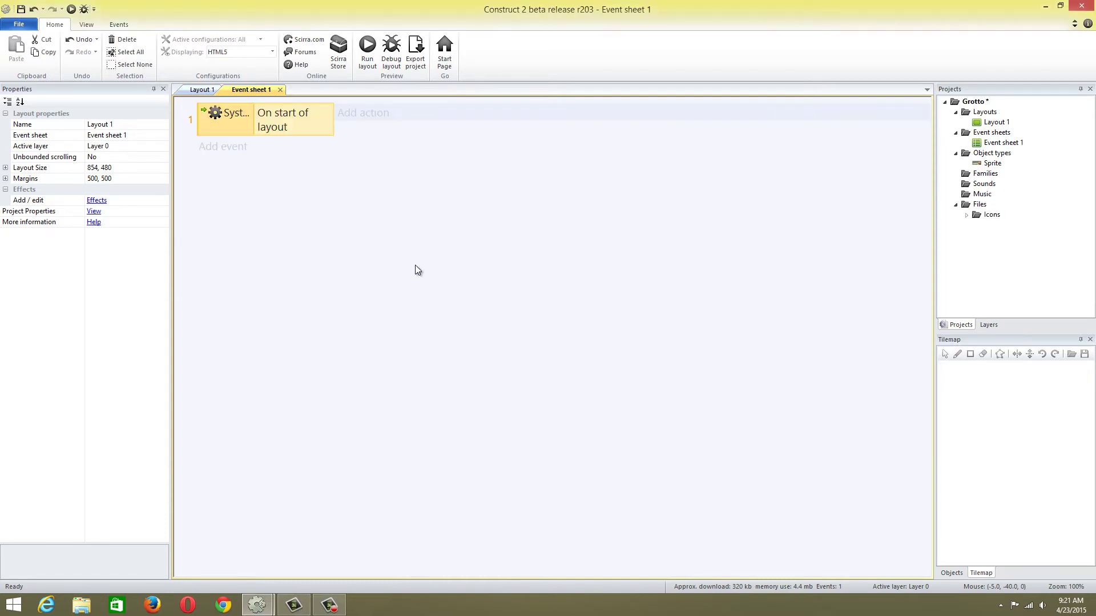
Give the event a System Wait action of 12 seconds
{"action": "left_click", "coordinate": [374, 115]}
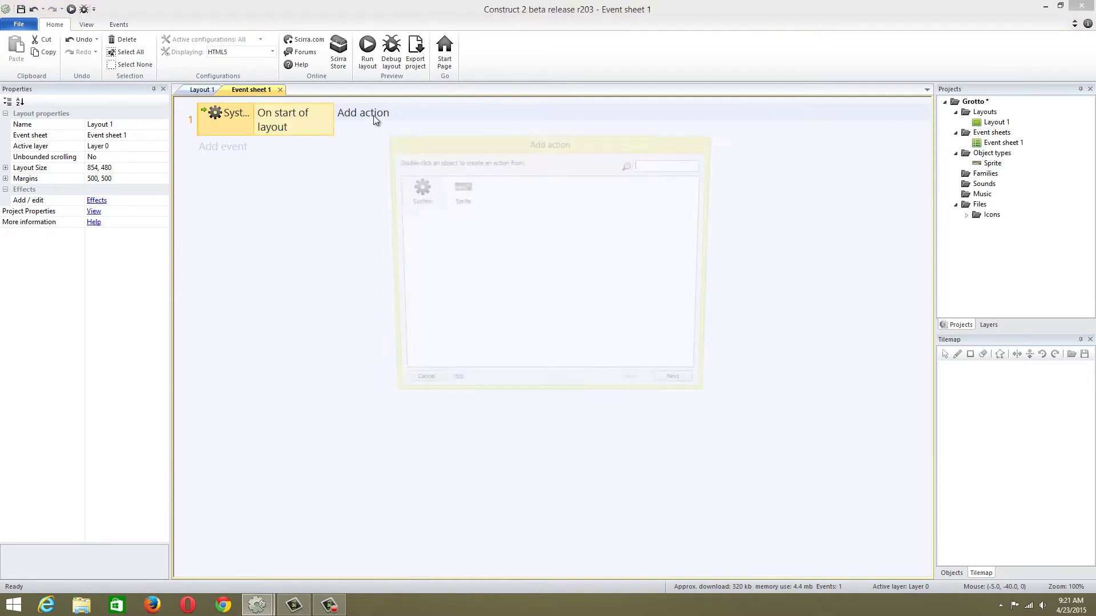
{"action": "double_click", "coordinate": [422, 198]}
{"action": "scroll", "coordinate": [700, 228], "scroll_direction": "down", "scroll_amount": 2}
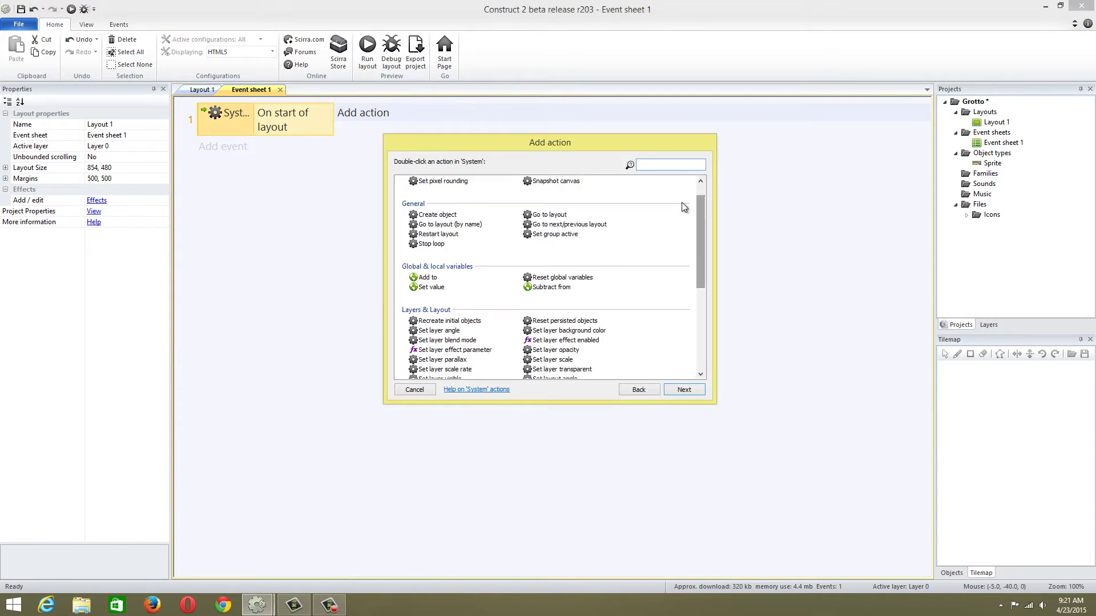
{"action": "type", "text": "wa"}
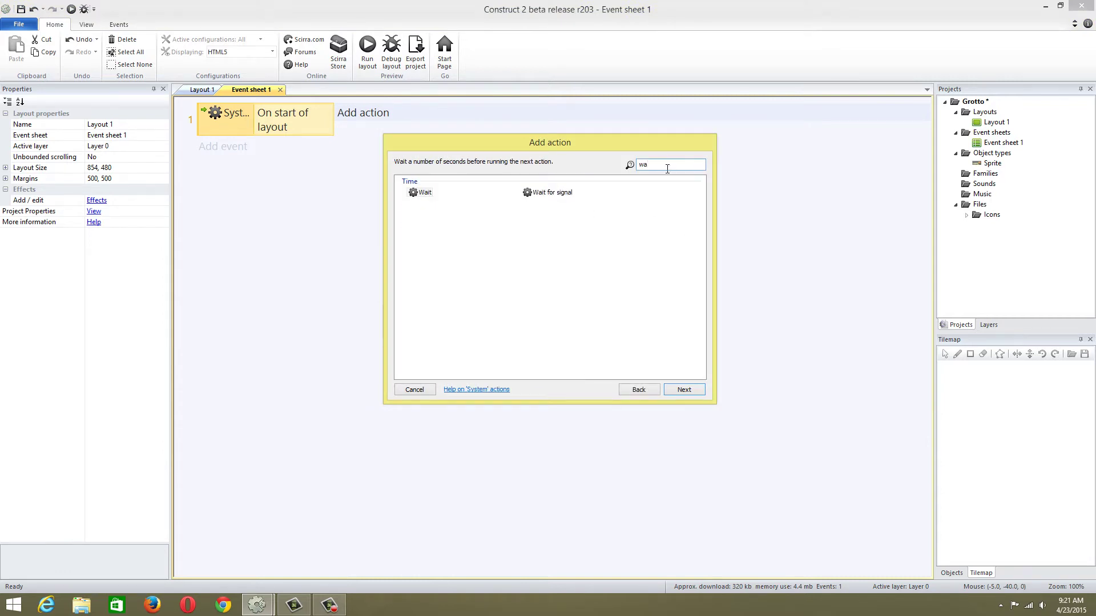
{"action": "double_click", "coordinate": [420, 191]}
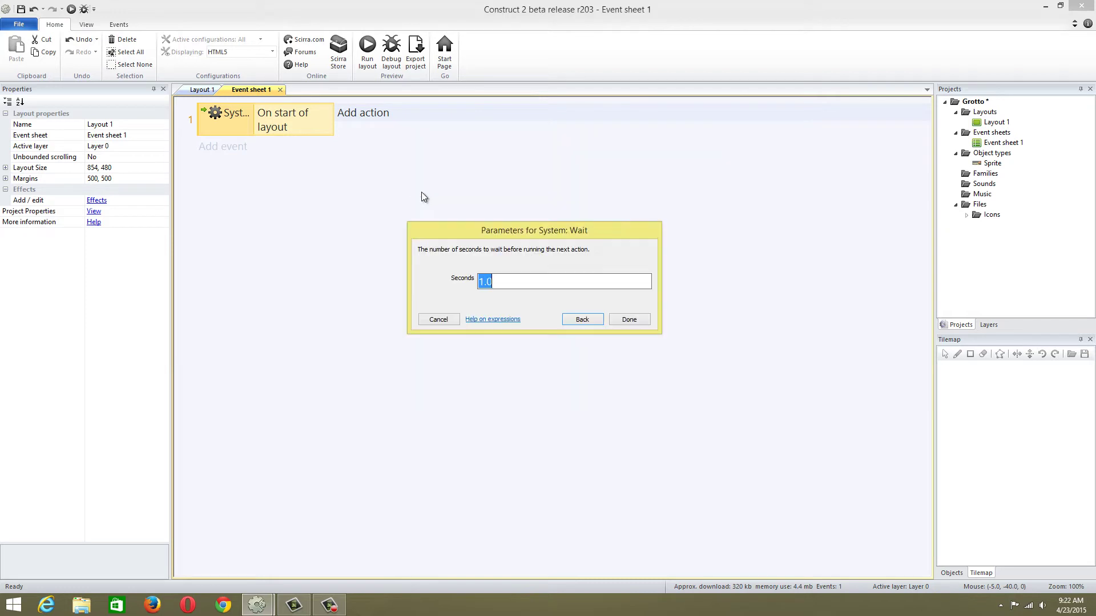
{"action": "type", "text": "12"}
{"action": "left_click", "coordinate": [627, 319]}
Add a second System action, Go to layout, targeting Layout 1
{"action": "left_click", "coordinate": [355, 132]}
{"action": "double_click", "coordinate": [413, 188]}
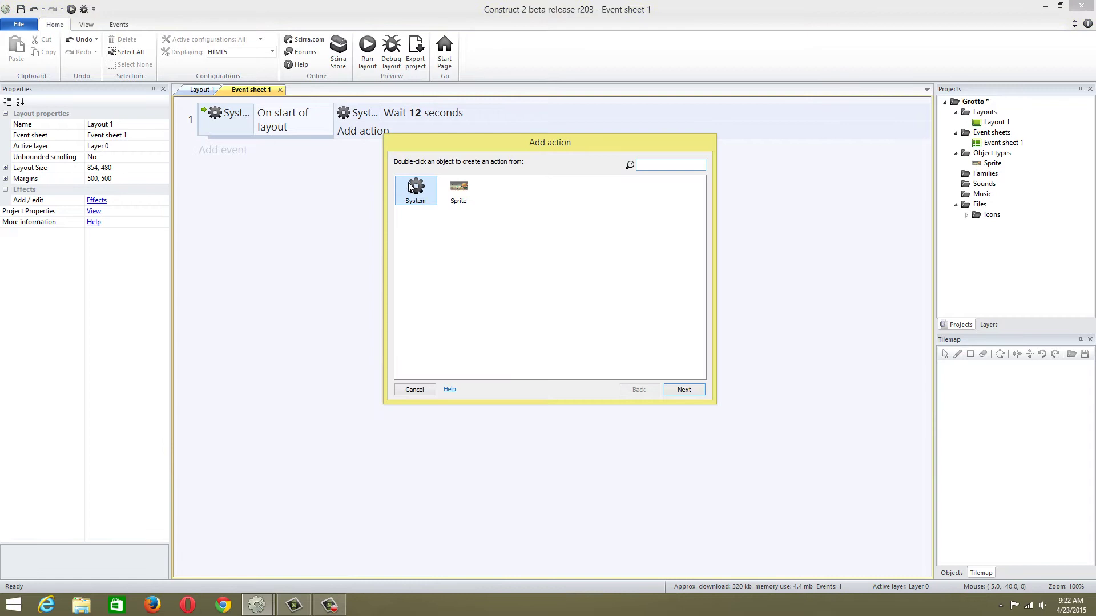
{"action": "left_click_drag", "start_coordinate": [702, 229], "coordinate": [702, 322]}
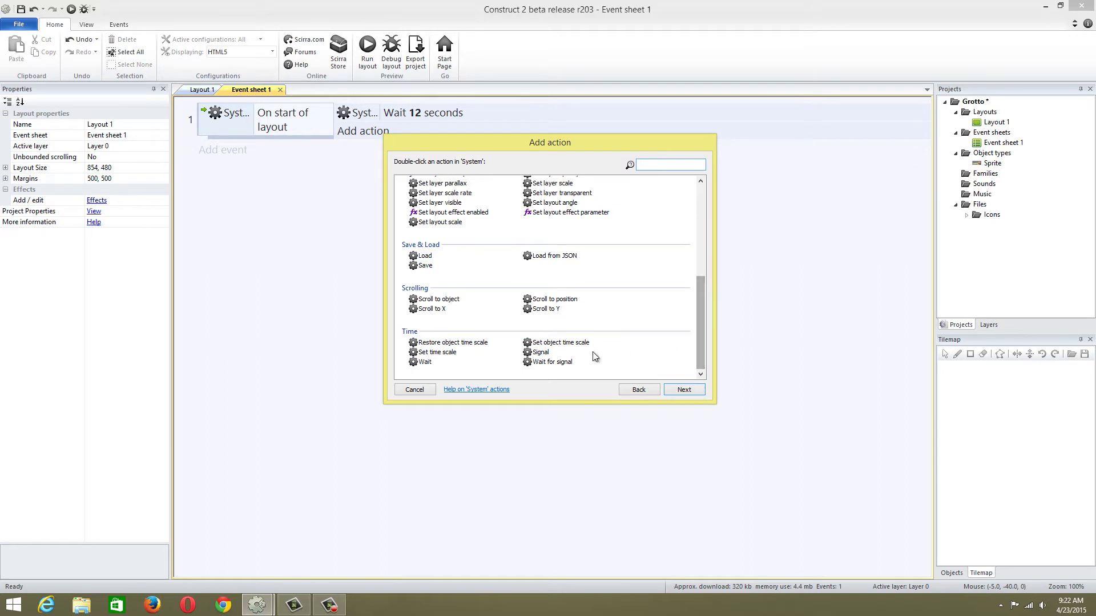
{"action": "left_click", "coordinate": [461, 264]}
{"action": "scroll", "coordinate": [461, 263], "scroll_direction": "up", "scroll_amount": 5}
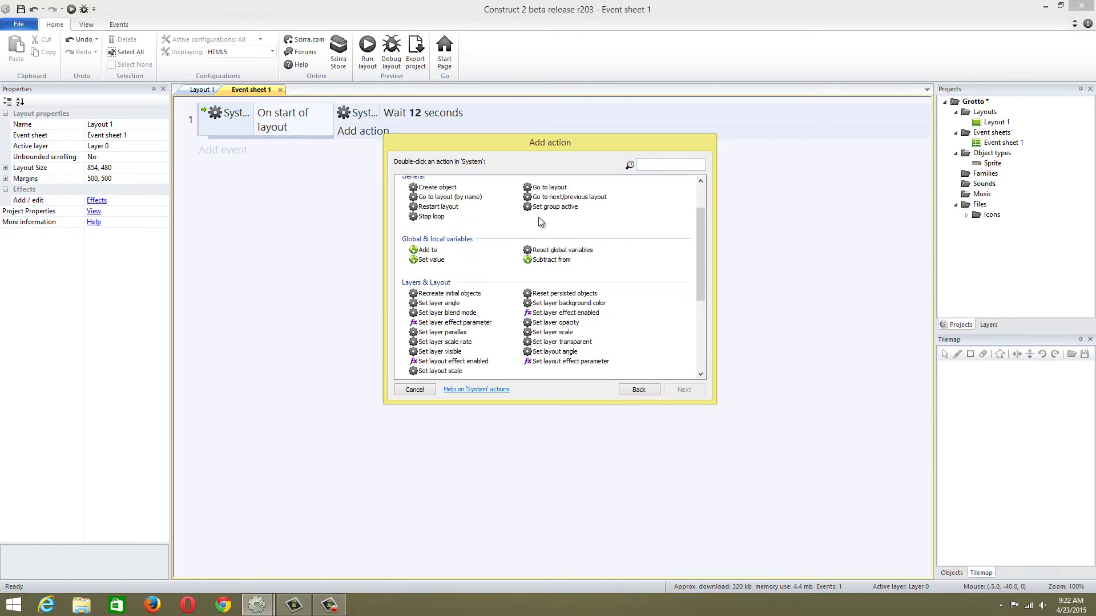
{"action": "left_click", "coordinate": [649, 169]}
{"action": "type", "text": "la"}
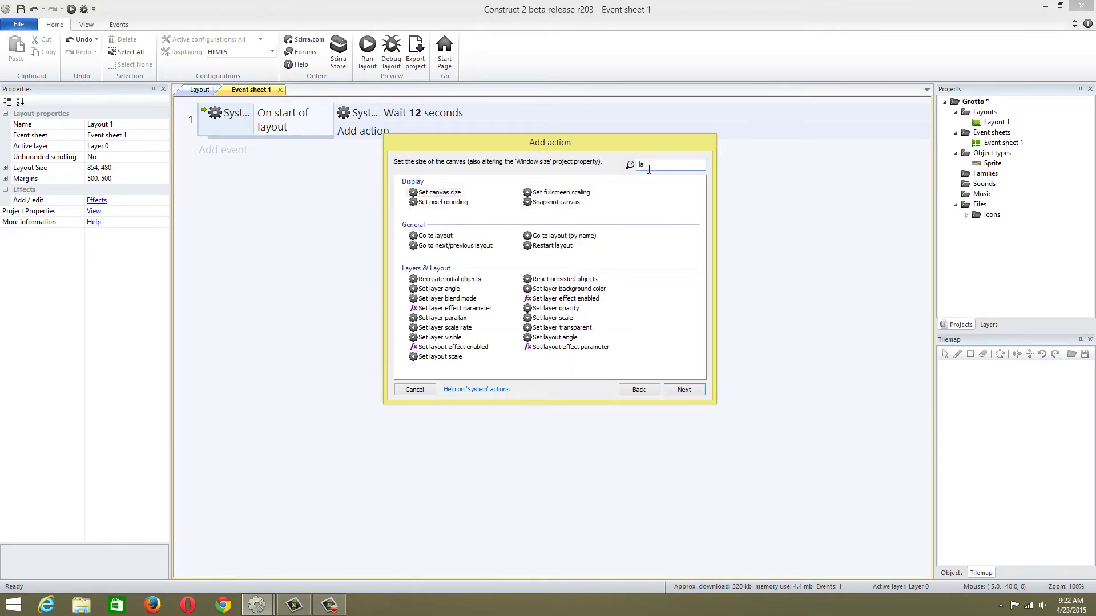
{"action": "type", "text": "you"}
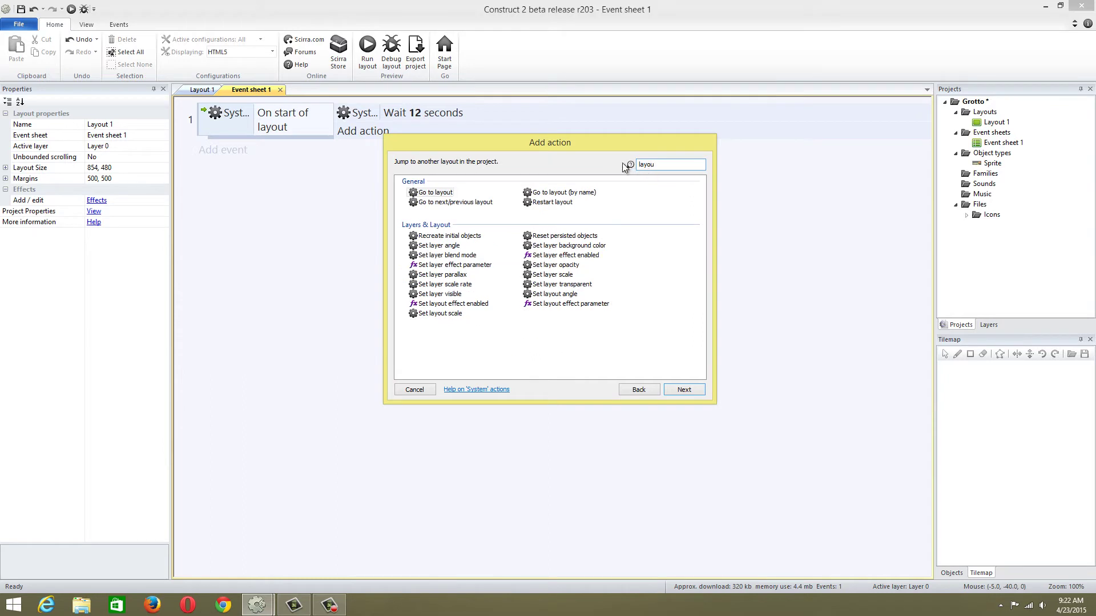
{"action": "double_click", "coordinate": [437, 193]}
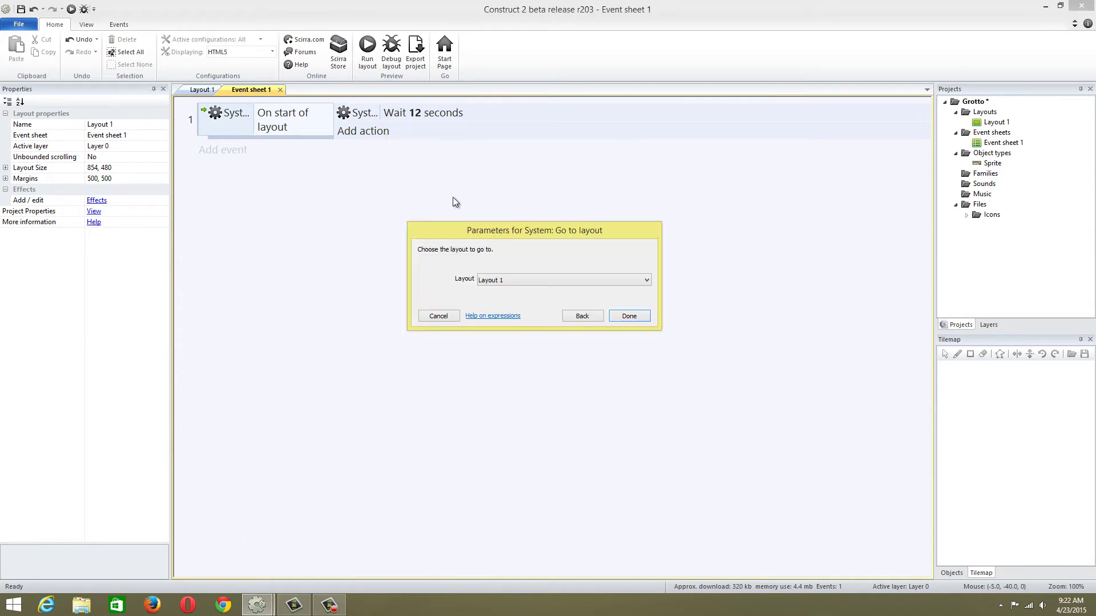
{"action": "left_click", "coordinate": [509, 276]}
{"action": "left_click", "coordinate": [535, 289]}
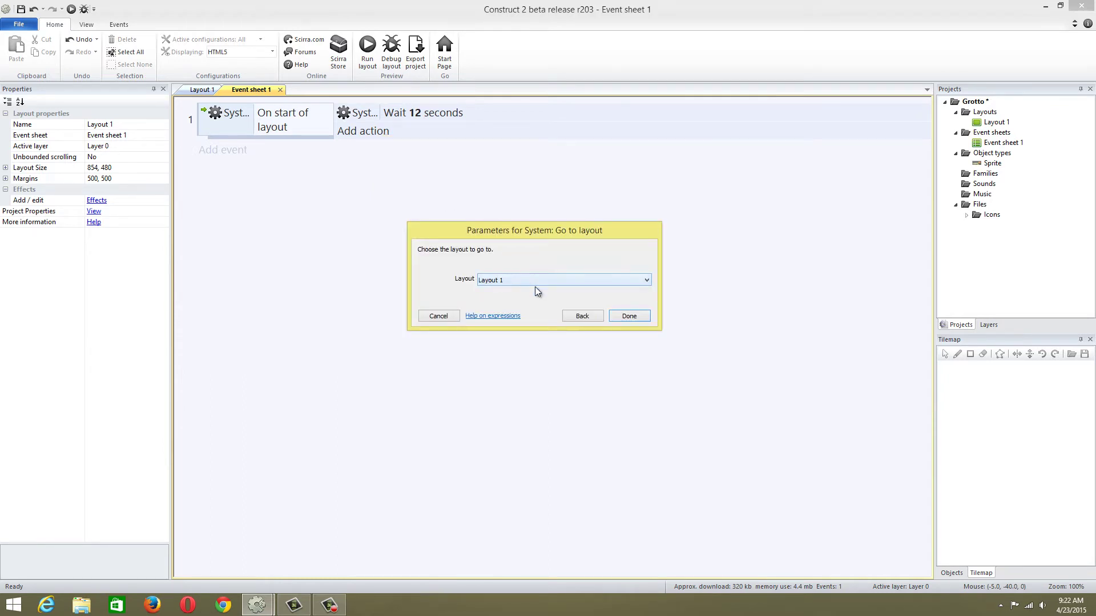
{"action": "left_click", "coordinate": [629, 316]}
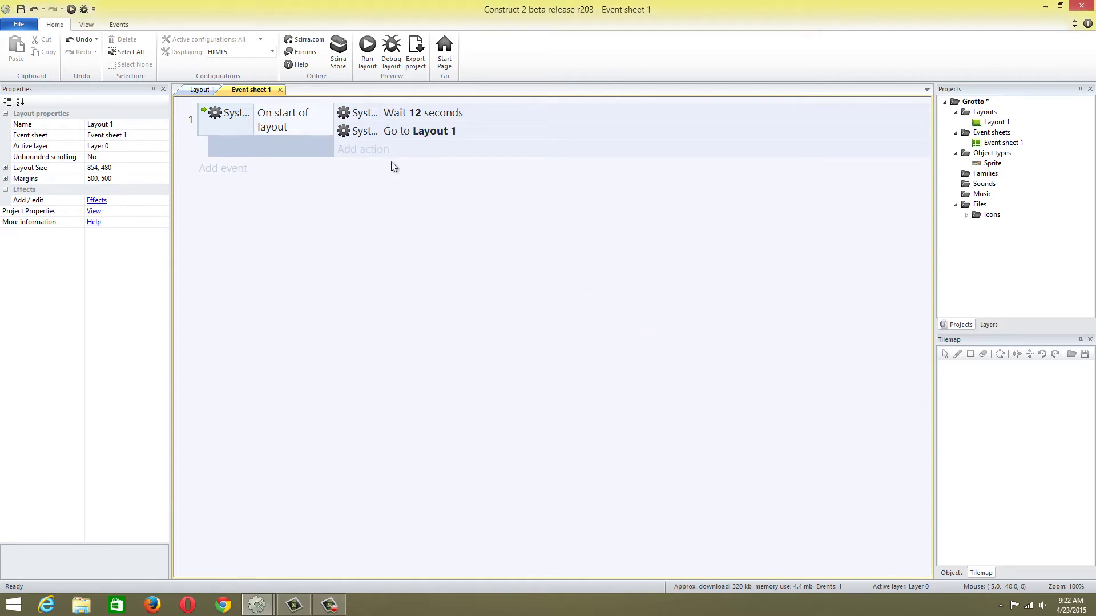
Begin a new System condition, search for 'layout', then cancel it
{"action": "double_click", "coordinate": [376, 157]}
{"action": "double_click", "coordinate": [415, 194]}
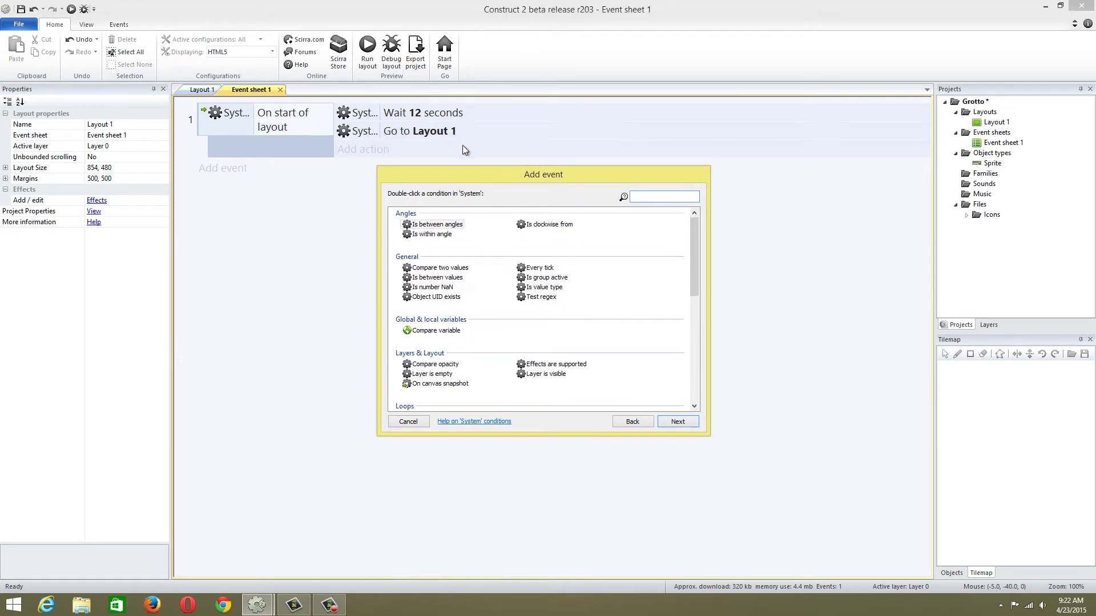
{"action": "left_click", "coordinate": [641, 193]}
{"action": "type", "text": "lay"}
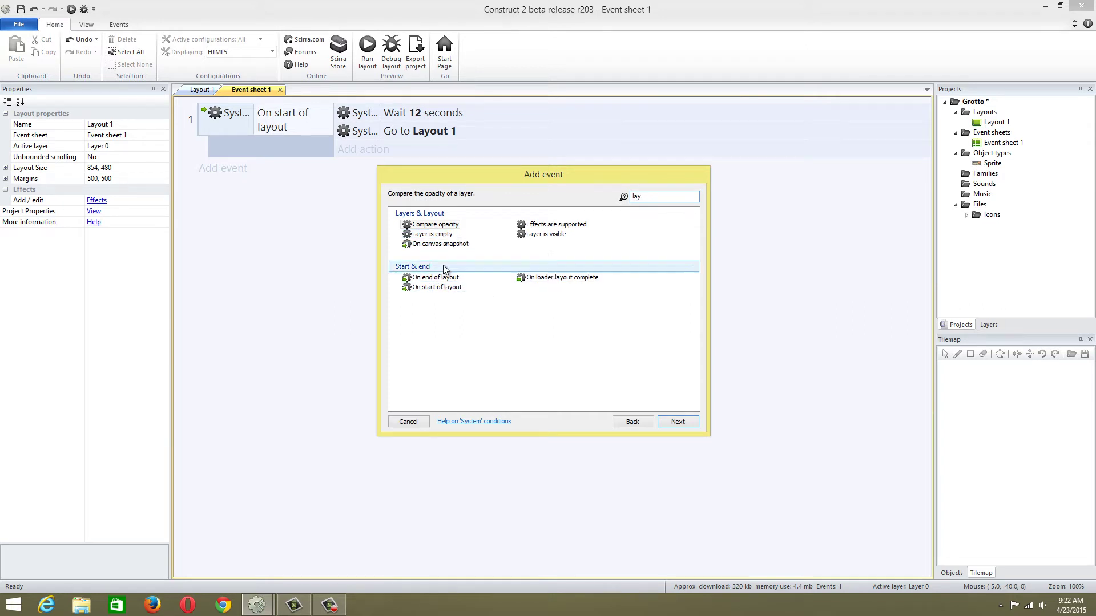
{"action": "key", "text": "BackSpace"}
{"action": "key", "text": "BackSpace"}
{"action": "key", "text": "BackSpace"}
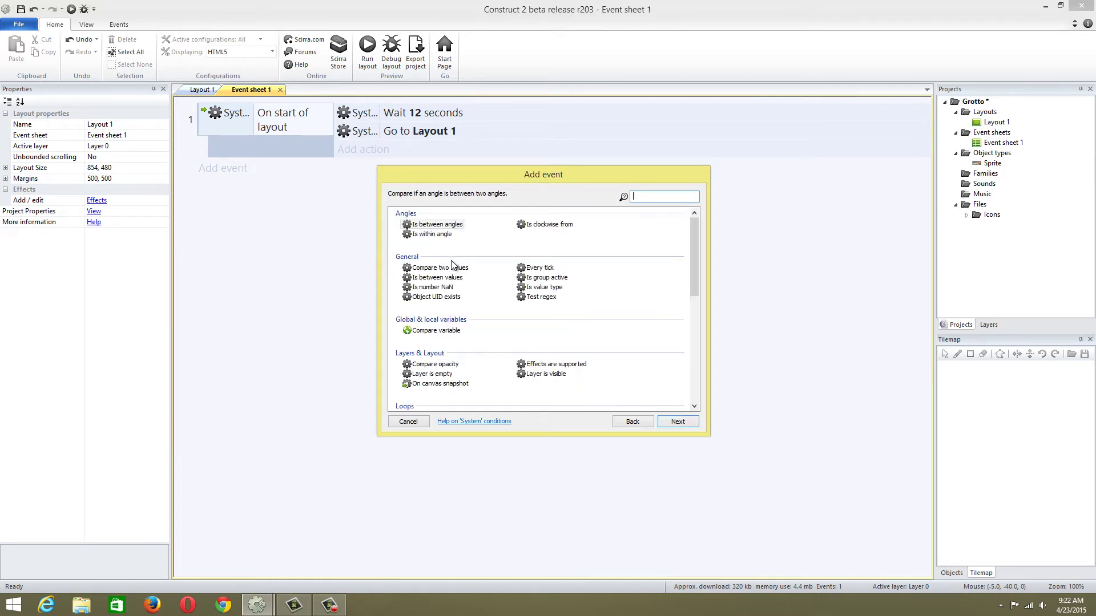
{"action": "type", "text": "lay"}
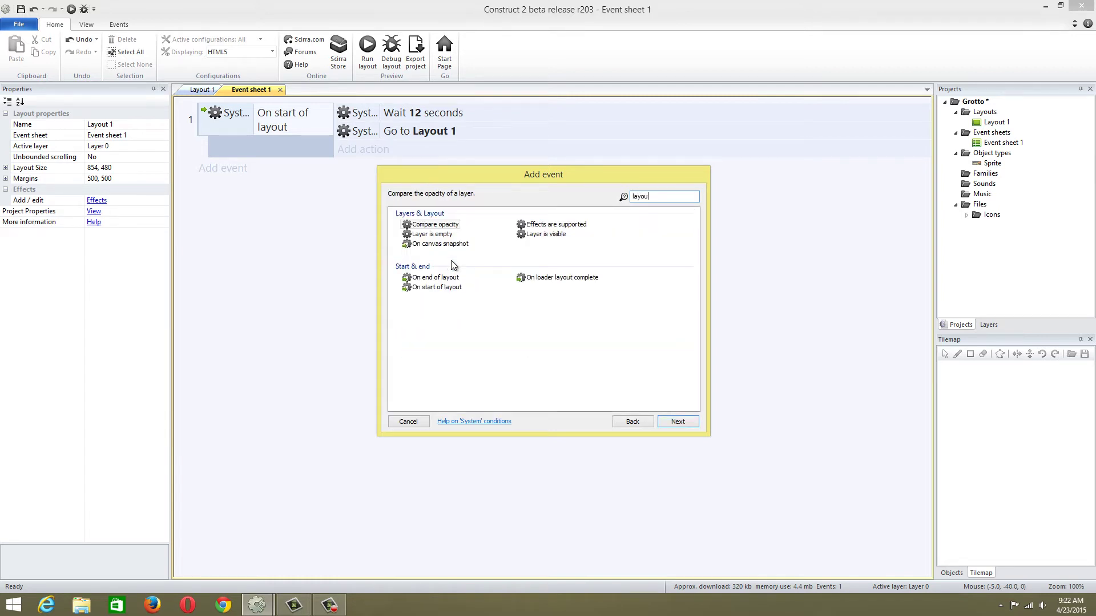
{"action": "type", "text": "out"}
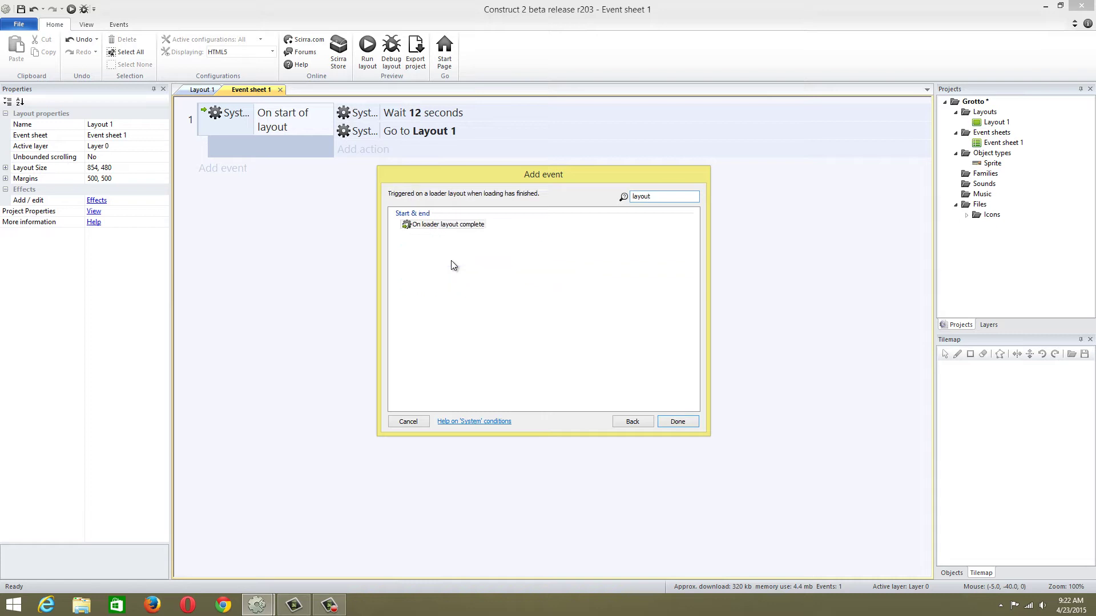
{"action": "left_click", "coordinate": [407, 421]}
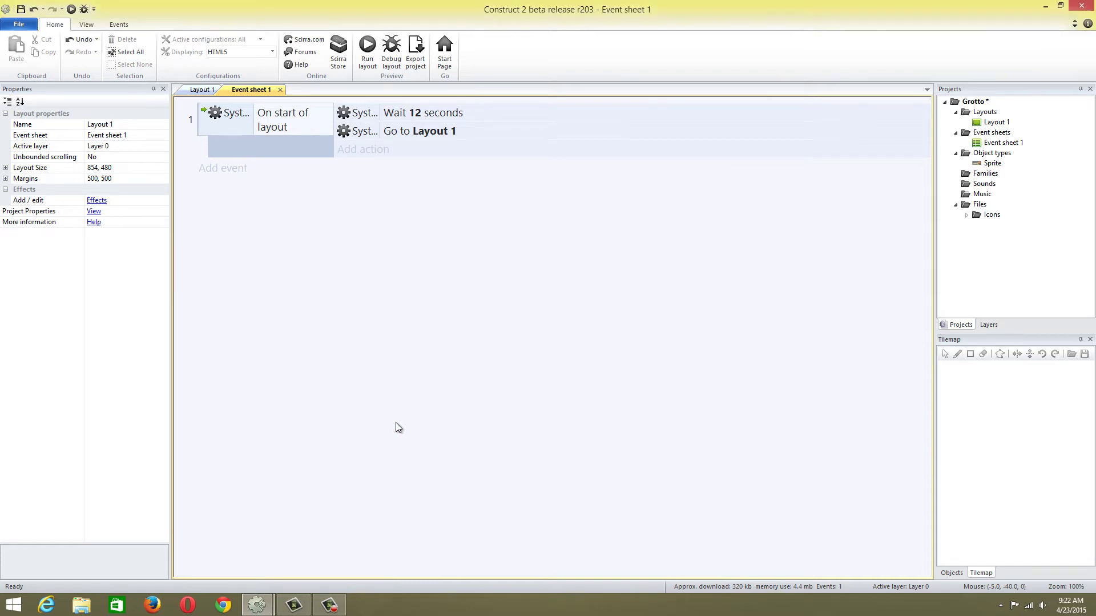
Replace the Go to Layout 1 action with a fresh System Go to layout action to Layout 1
{"action": "left_click", "coordinate": [392, 135]}
{"action": "key", "text": "Delete"}
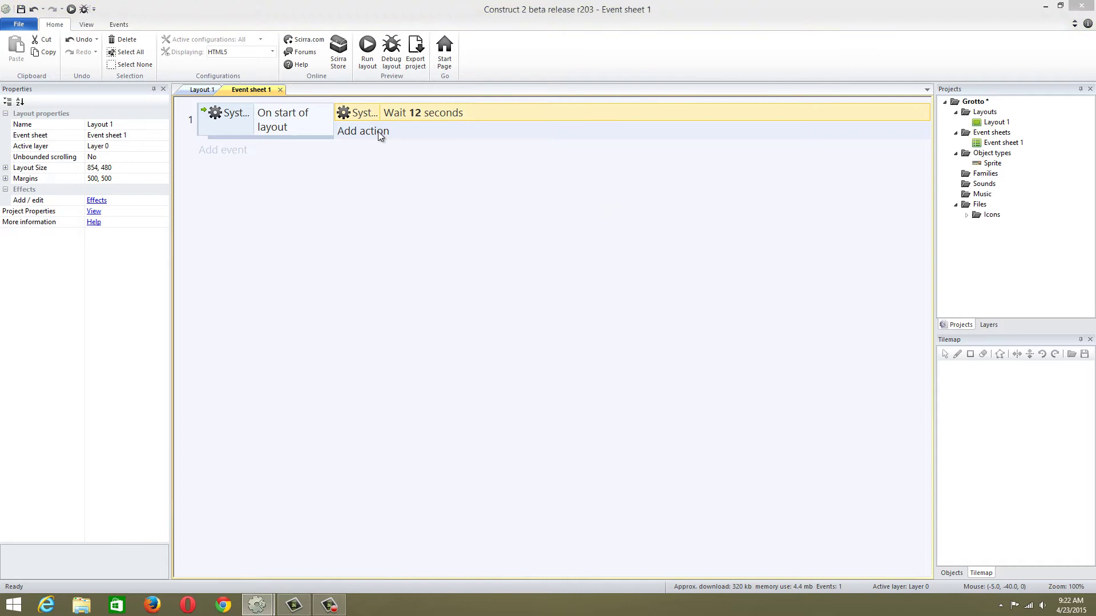
{"action": "left_click", "coordinate": [378, 131]}
{"action": "double_click", "coordinate": [409, 220]}
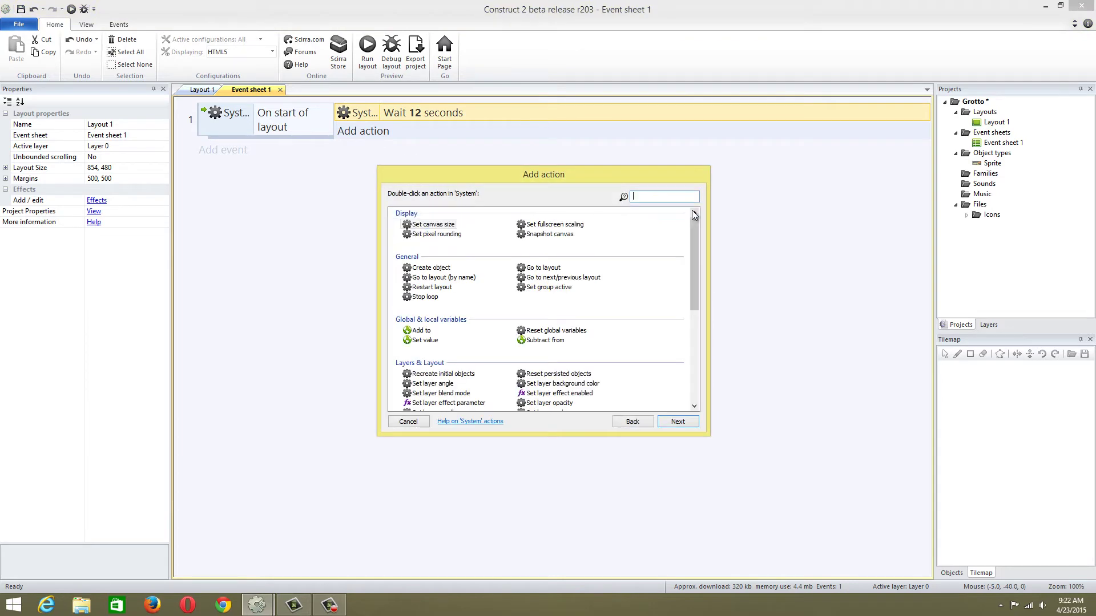
{"action": "type", "text": "layout"}
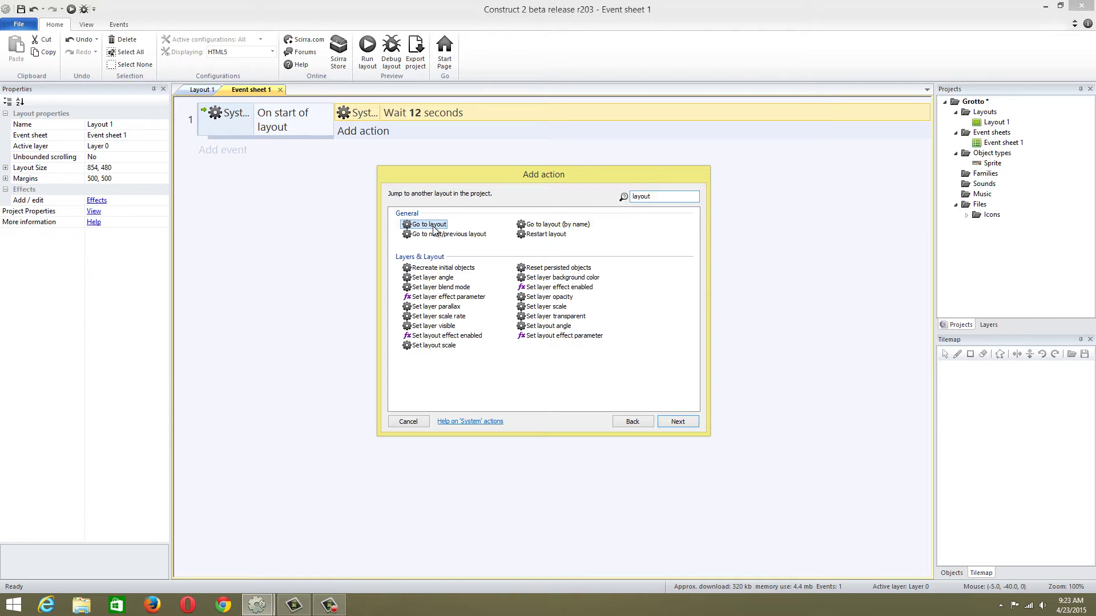
{"action": "double_click", "coordinate": [429, 225]}
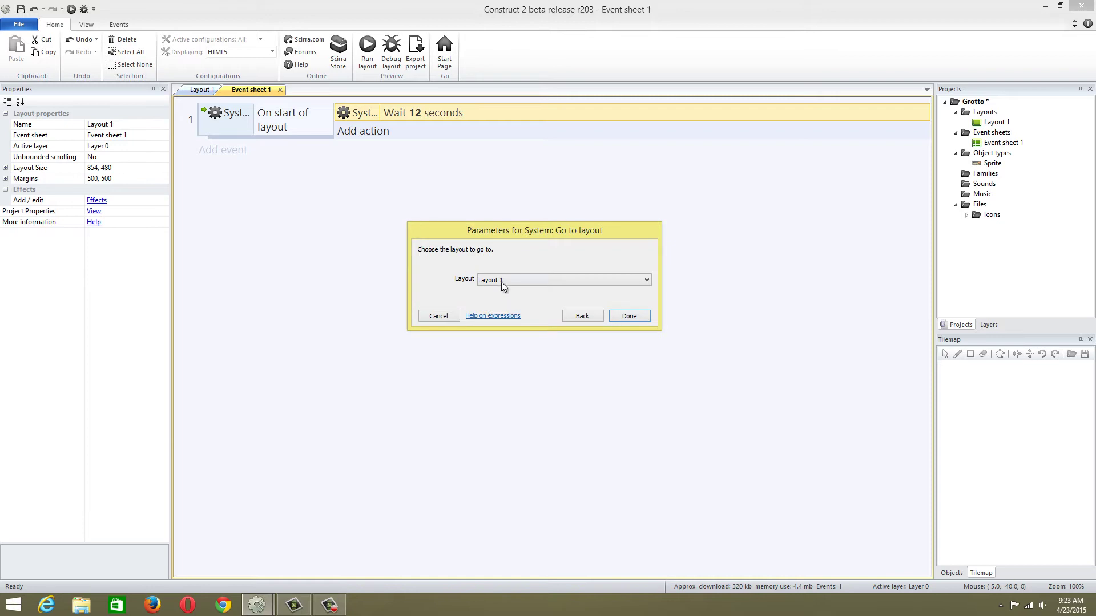
{"action": "left_click", "coordinate": [615, 318]}
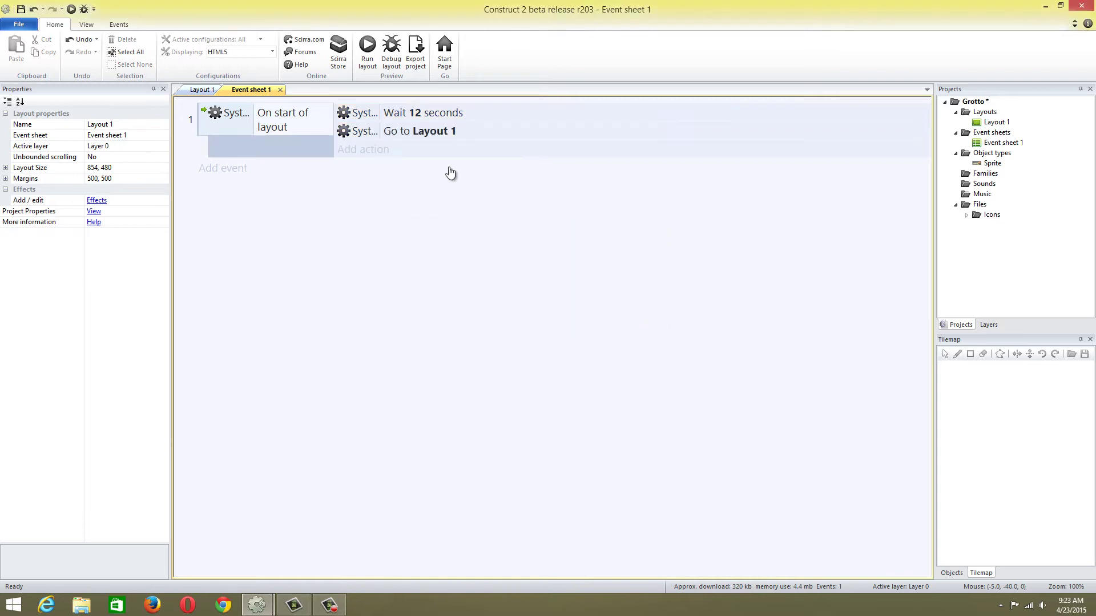
{"action": "left_click", "coordinate": [192, 93]}
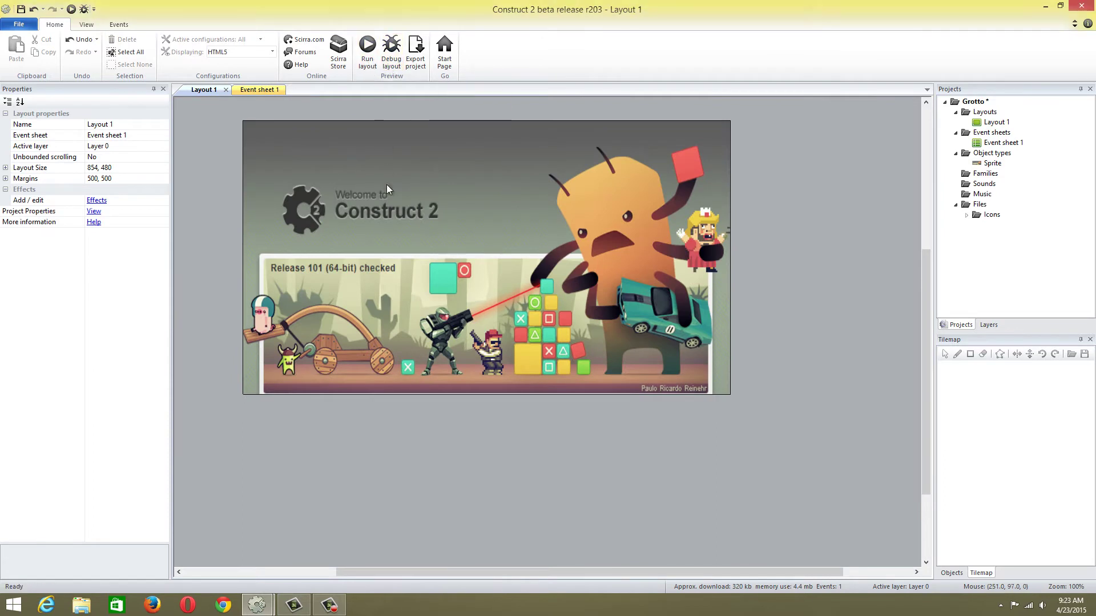
{"action": "key", "text": "F5"}
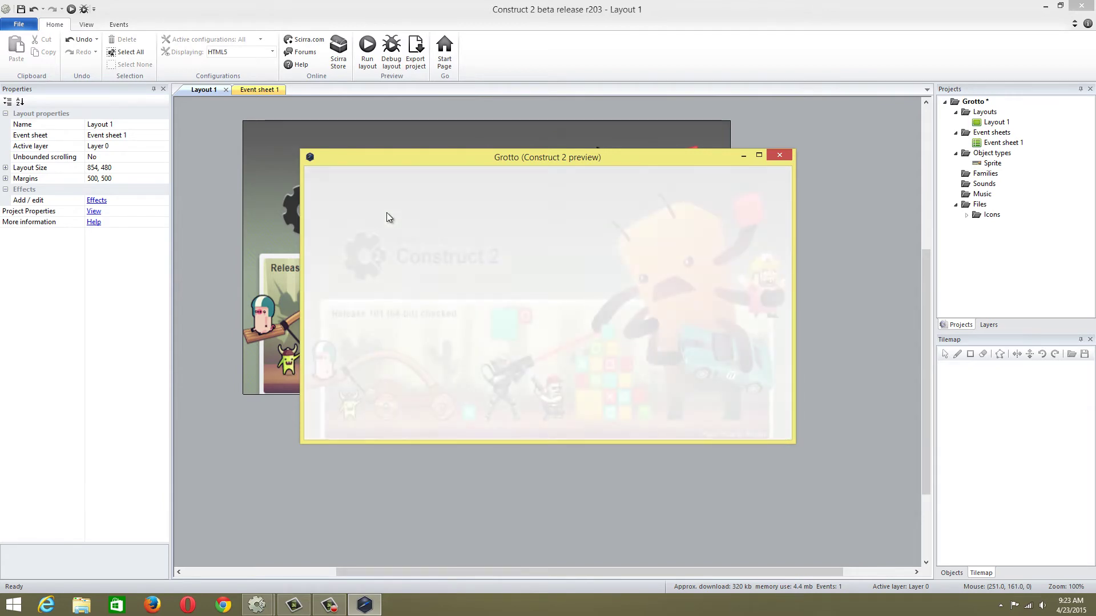
{"action": "left_click", "coordinate": [780, 155]}
{"action": "left_click", "coordinate": [279, 93]}
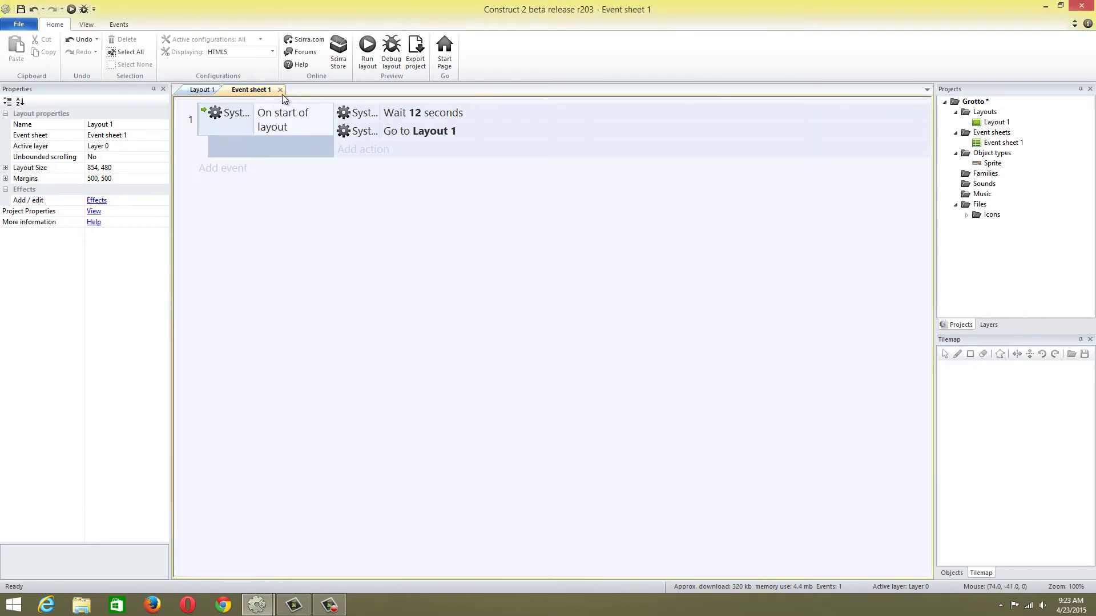
Close Event sheet 1 and rename the Sprite object type to 'starterscreen'
{"action": "left_click", "coordinate": [283, 90]}
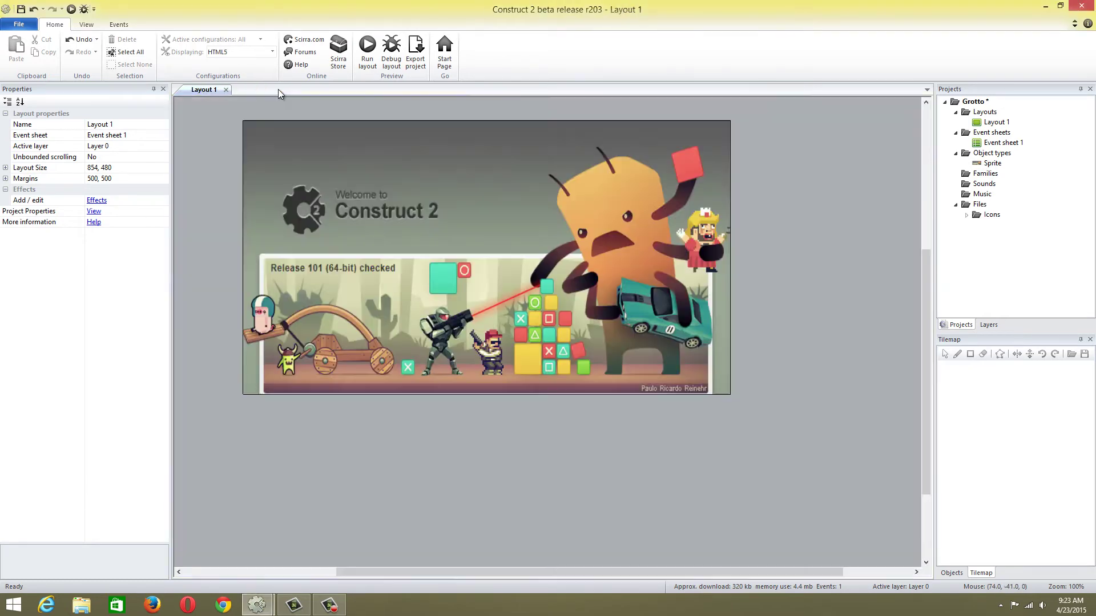
{"action": "right_click", "coordinate": [991, 163]}
{"action": "left_click", "coordinate": [1013, 241]}
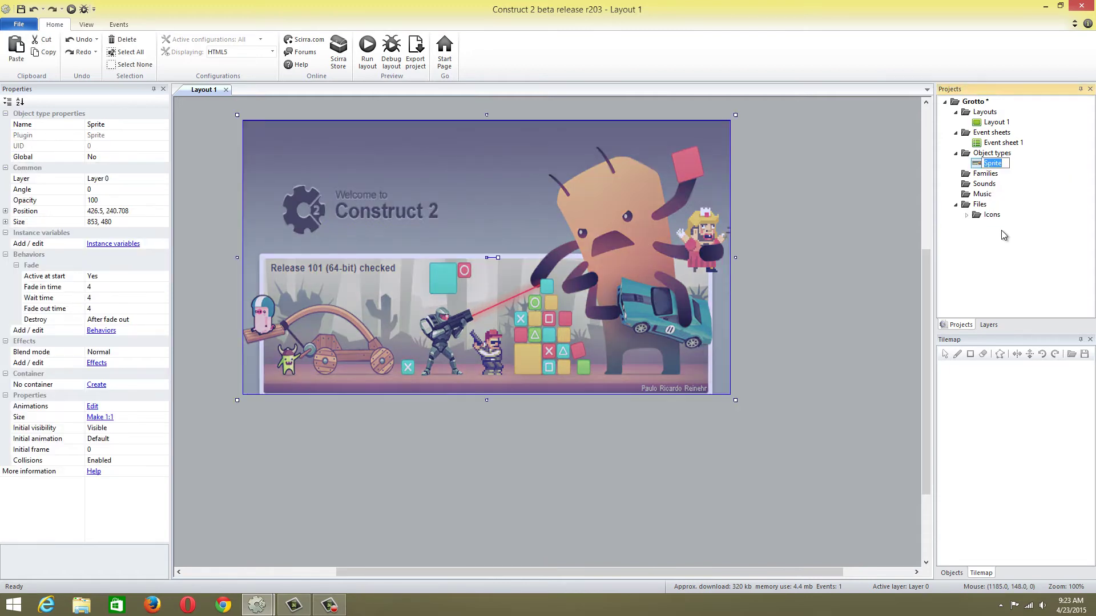
{"action": "type", "text": "starterscreen"}
{"action": "left_click", "coordinate": [1022, 244]}
Add Layout 2 to the project together with its own event sheet
{"action": "right_click", "coordinate": [987, 113]}
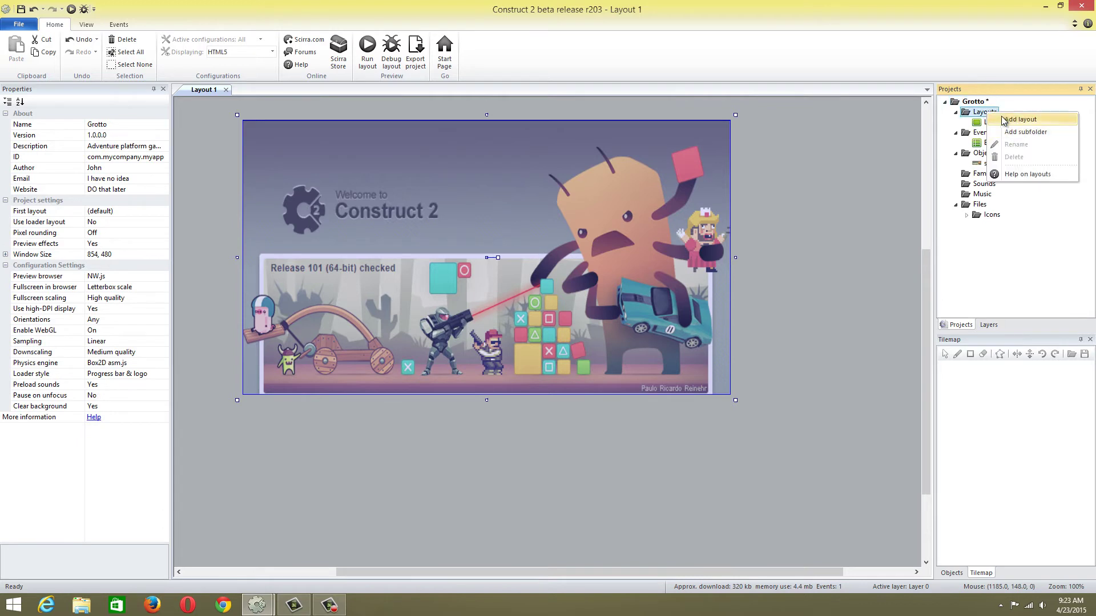
{"action": "left_click", "coordinate": [1015, 119]}
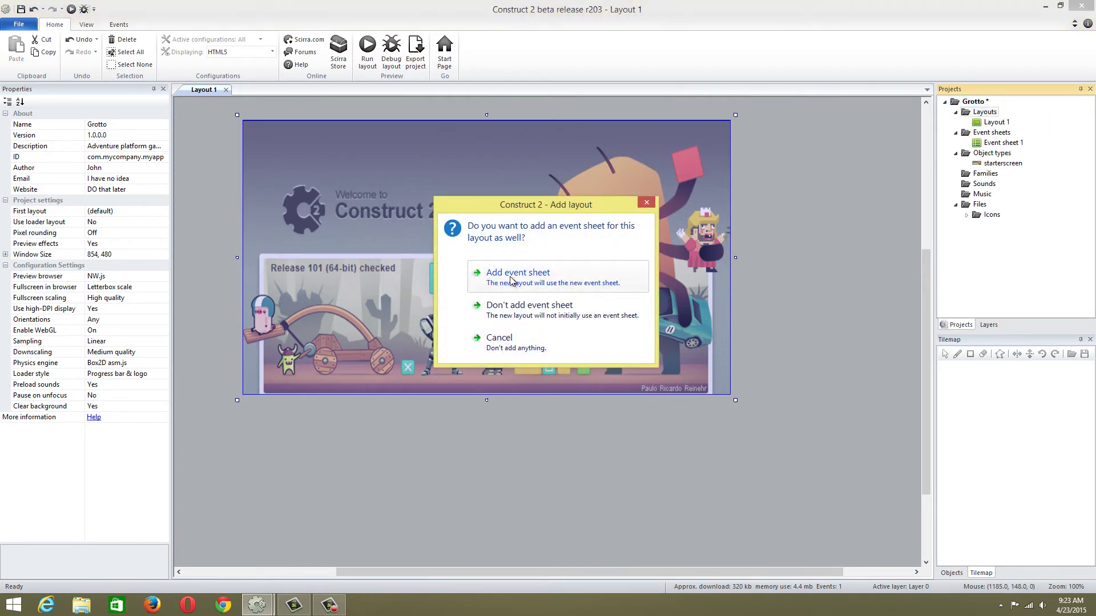
{"action": "left_click", "coordinate": [502, 279]}
{"action": "middle_click_drag", "start_coordinate": [515, 289], "coordinate": [453, 237]}
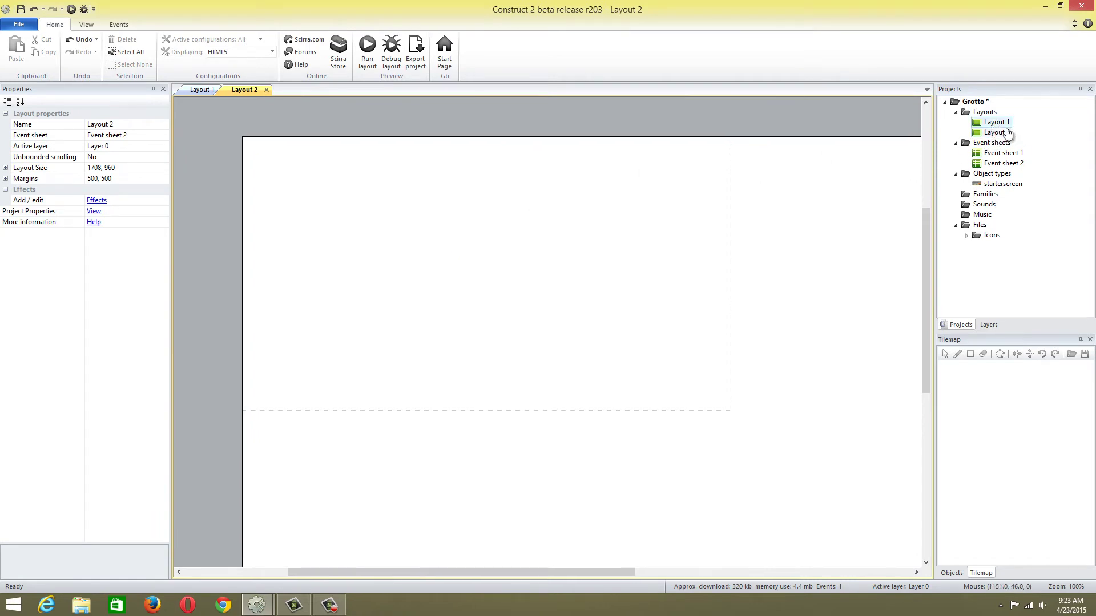
{"action": "left_click", "coordinate": [1006, 143]}
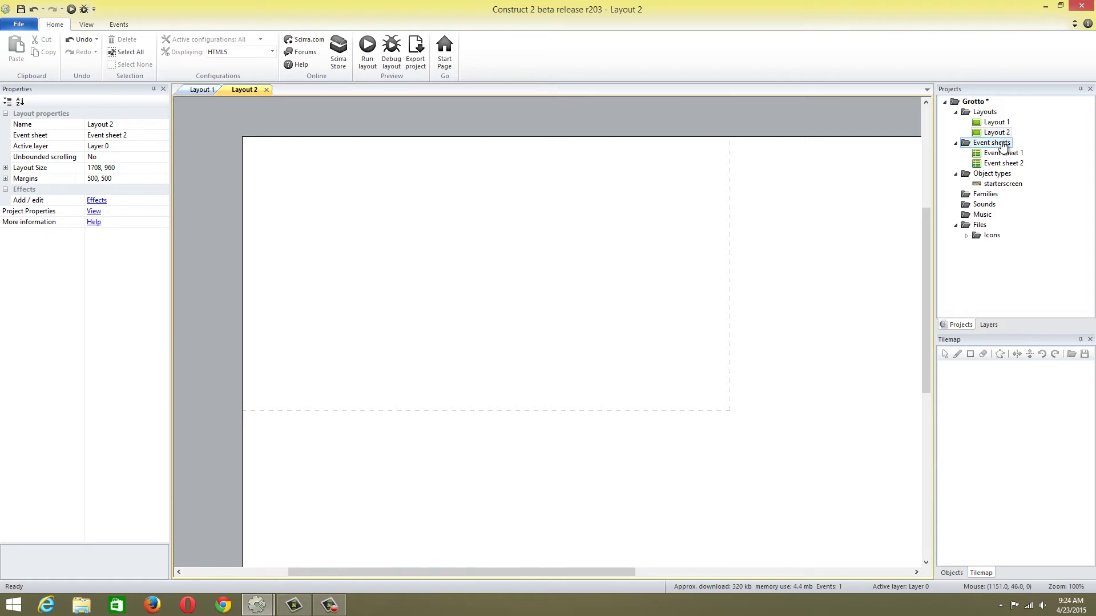
{"action": "left_click", "coordinate": [996, 124]}
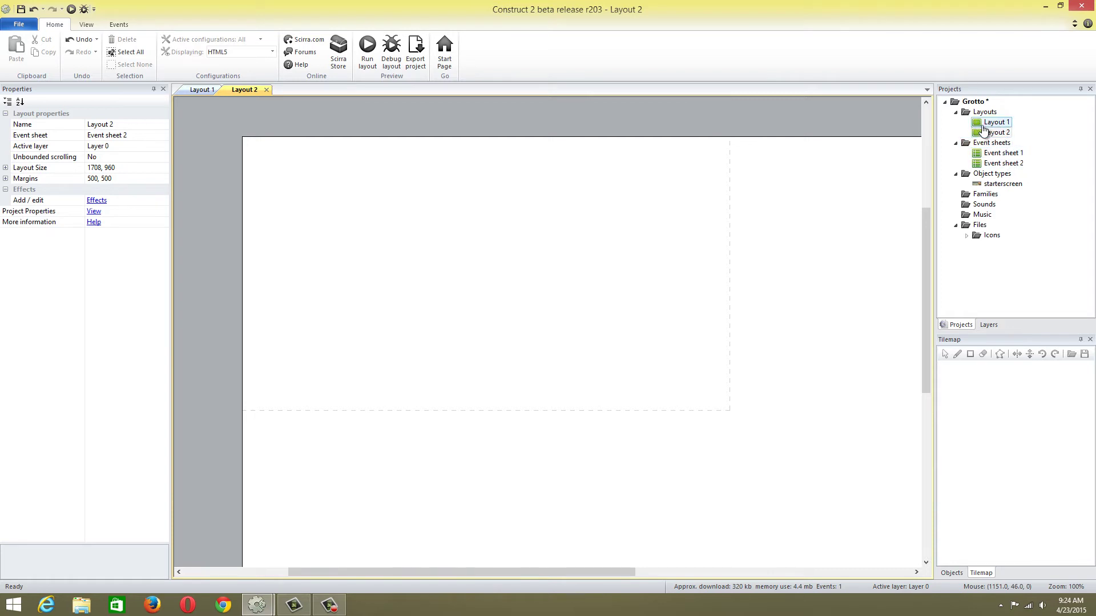
{"action": "left_click", "coordinate": [992, 133]}
Insert a Sprite on Layout 2 and load the space background image from the Desktop
{"action": "middle_click_drag", "start_coordinate": [578, 264], "coordinate": [555, 238]}
{"action": "right_click", "coordinate": [360, 177]}
{"action": "left_click", "coordinate": [372, 178]}
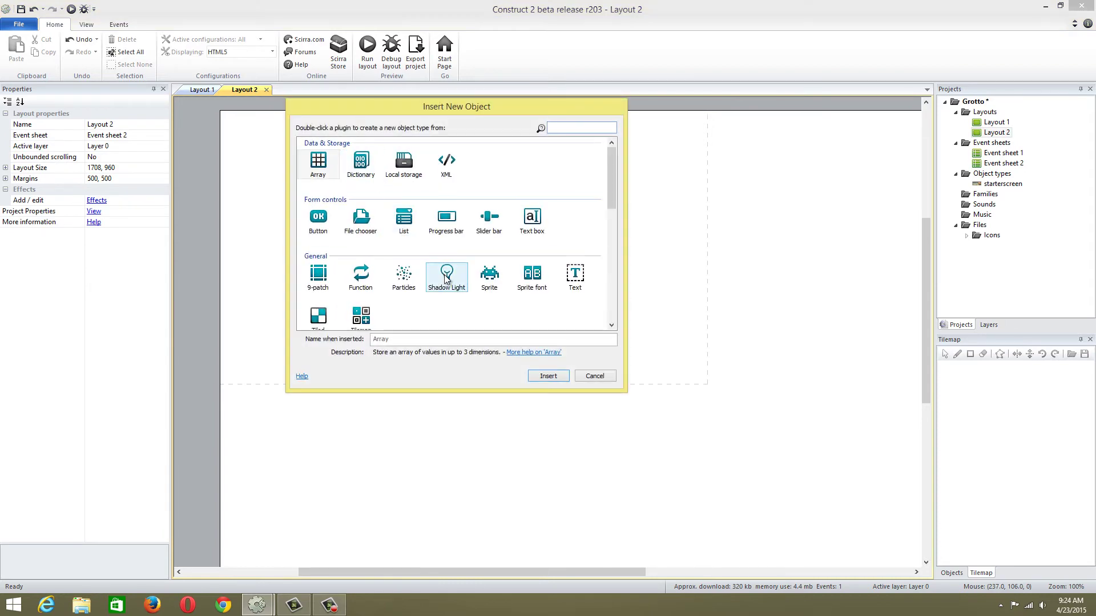
{"action": "double_click", "coordinate": [481, 278]}
{"action": "left_click", "coordinate": [423, 251]}
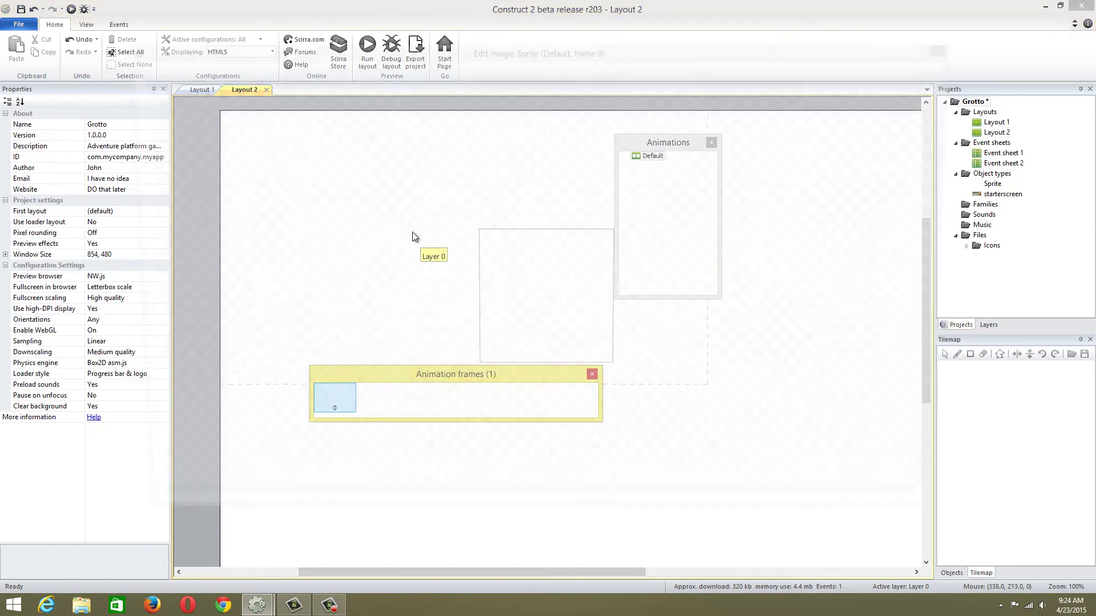
{"action": "left_click", "coordinate": [136, 65]}
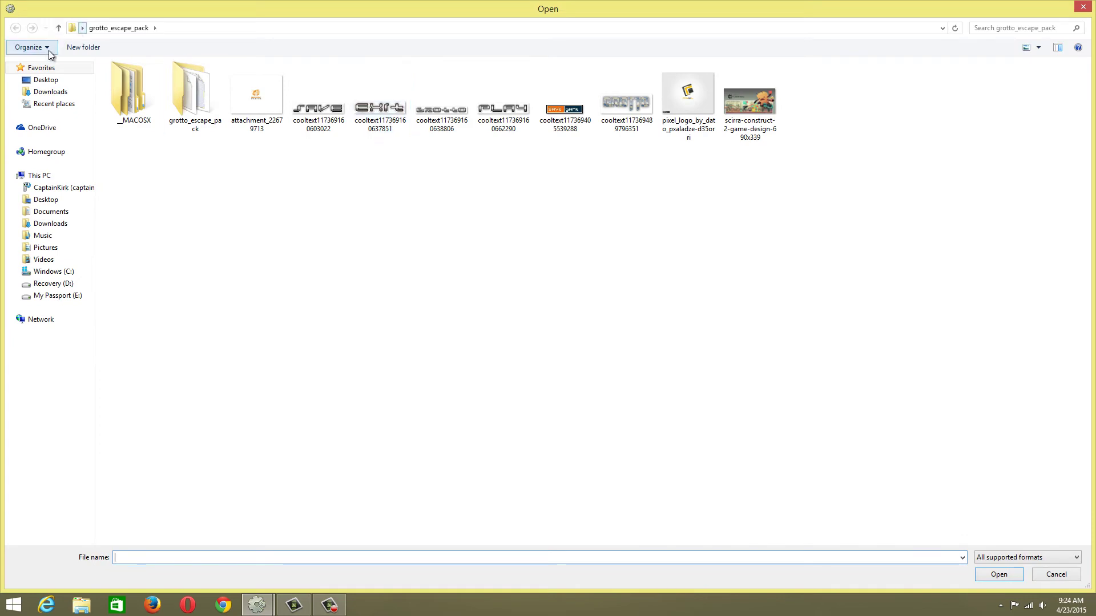
{"action": "left_click", "coordinate": [48, 82]}
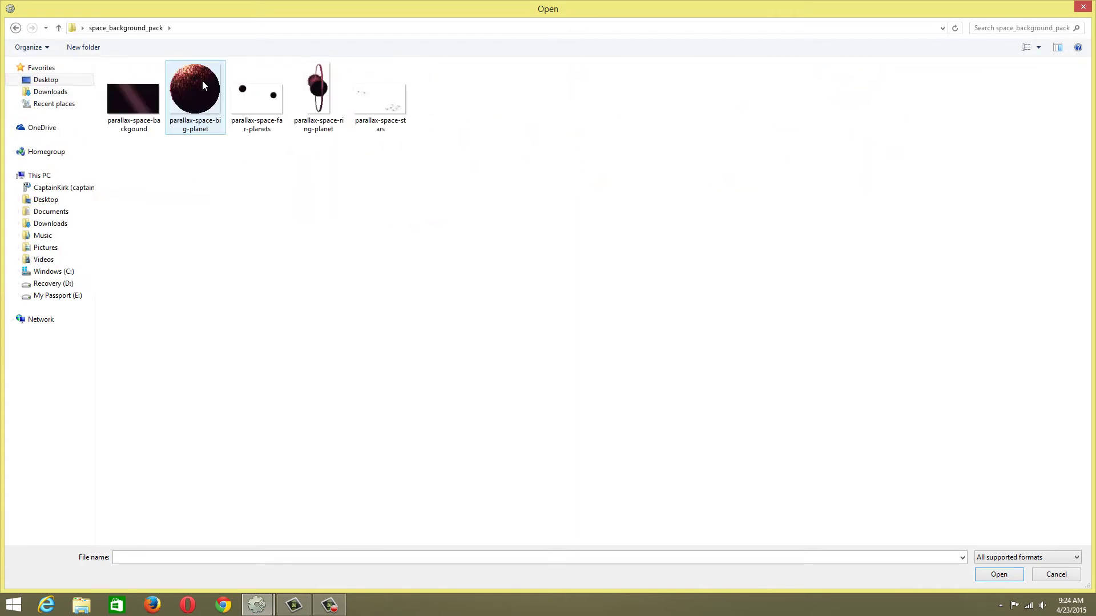
{"action": "double_click", "coordinate": [127, 100]}
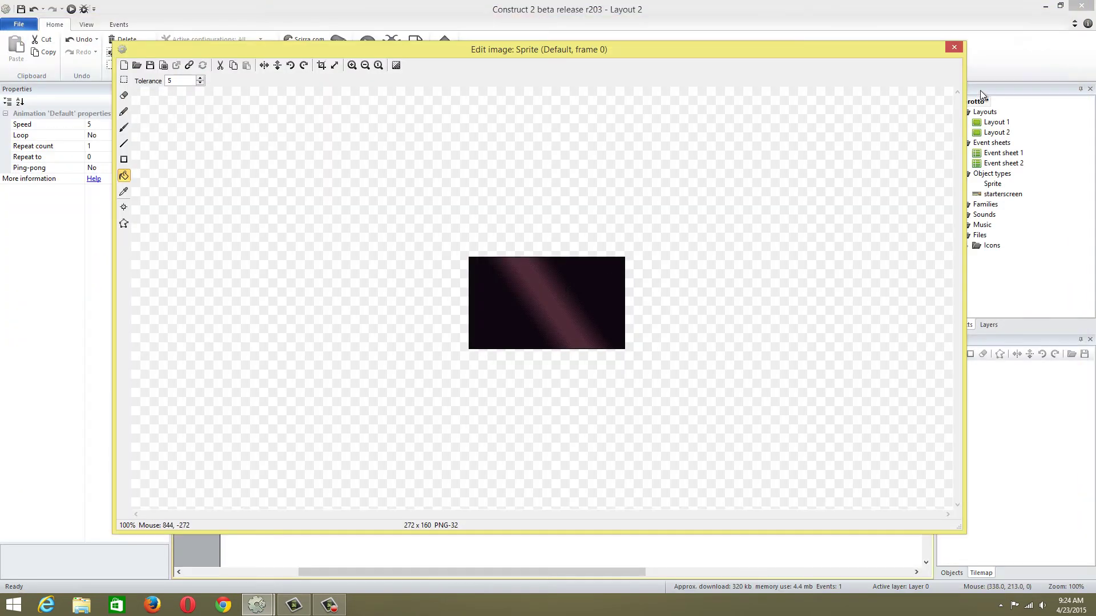
{"action": "left_click", "coordinate": [954, 47]}
Move the background sprite to the top-left and stretch it to 857 × 480
{"action": "left_click_drag", "start_coordinate": [407, 232], "coordinate": [291, 160]}
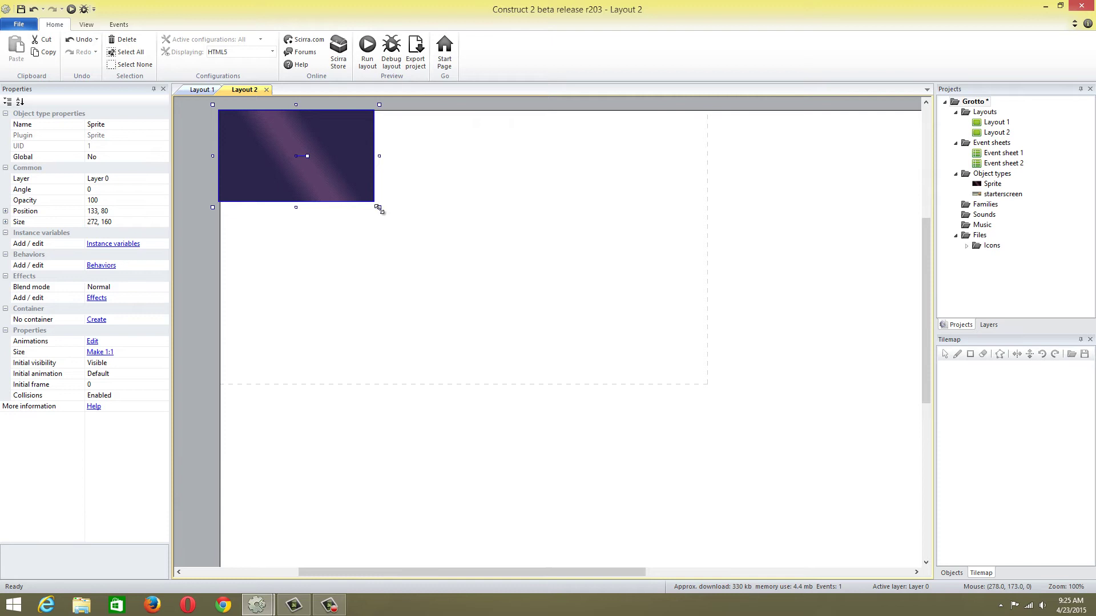
{"action": "left_click_drag", "start_coordinate": [379, 207], "coordinate": [713, 391]}
{"action": "left_click", "coordinate": [844, 344]}
Set Layout 2's Layout Size to 854, 480 so the background sprite fills it
{"action": "left_click", "coordinate": [518, 375]}
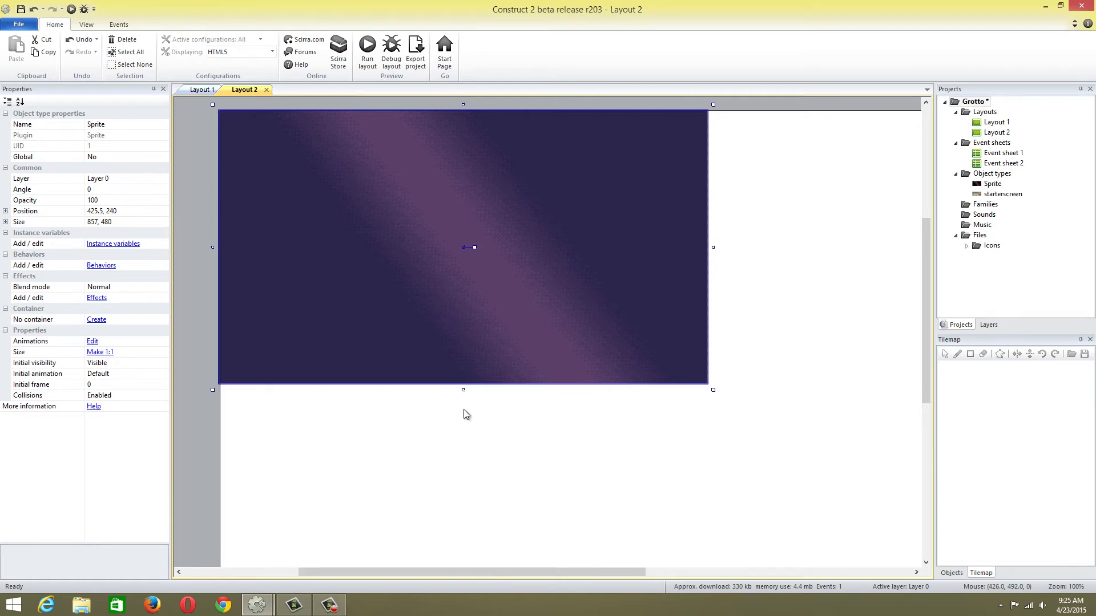
{"action": "left_click", "coordinate": [466, 437]}
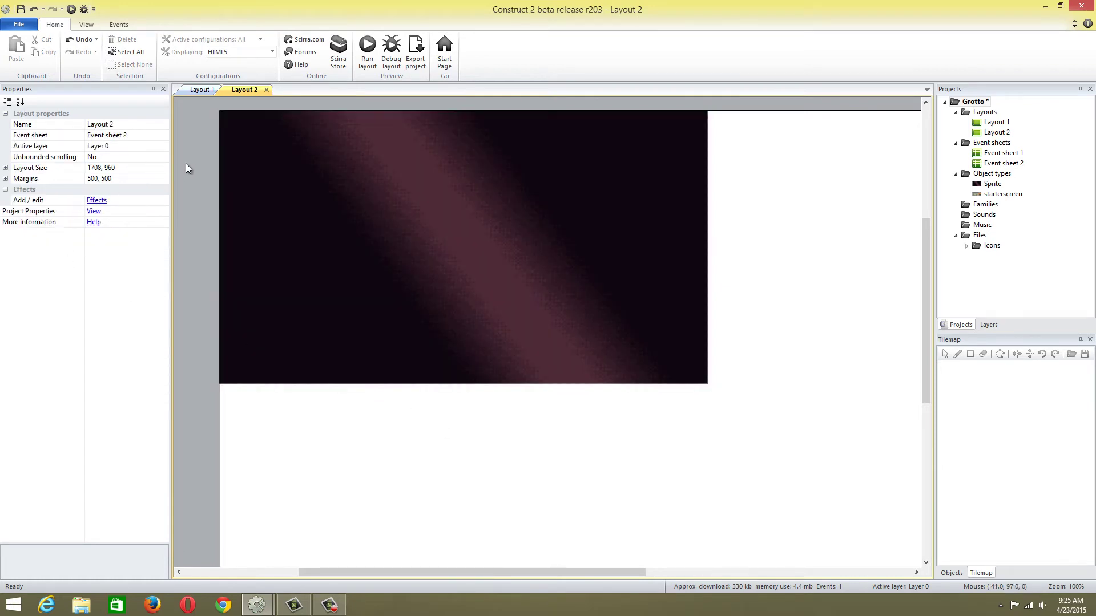
{"action": "left_click", "coordinate": [128, 167]}
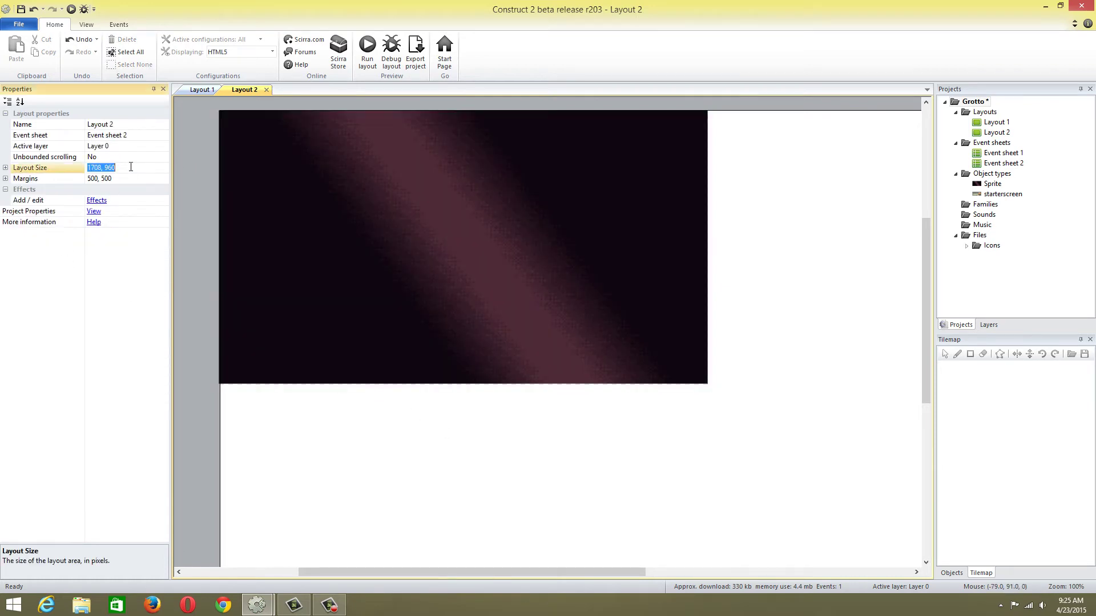
{"action": "type", "text": "854, 480"}
{"action": "left_click", "coordinate": [191, 169]}
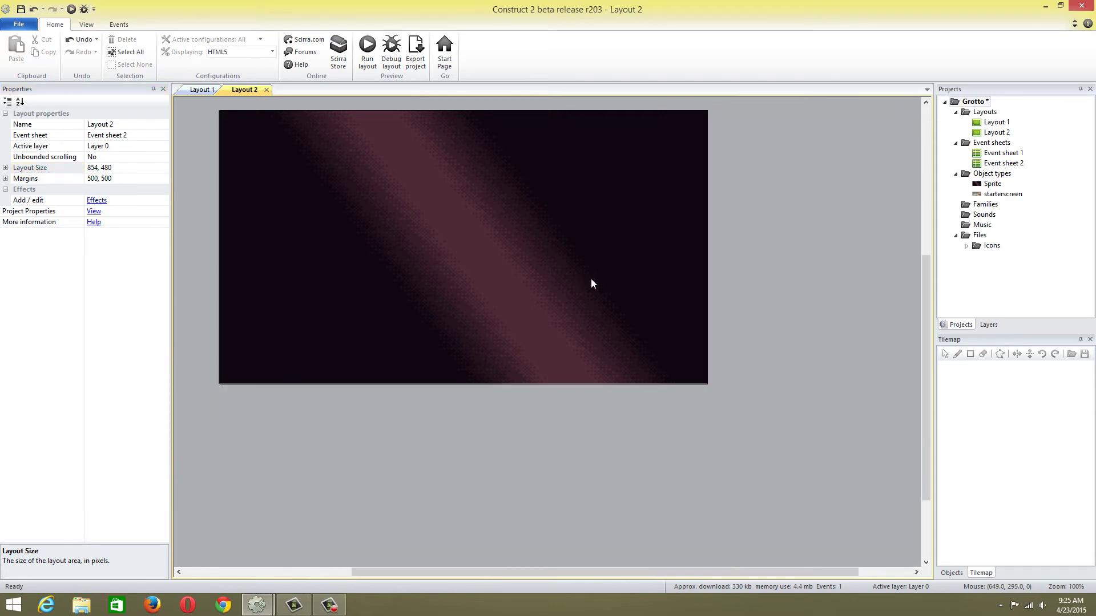
{"action": "scroll", "coordinate": [591, 282], "scroll_direction": "down", "scroll_amount": 5, "text": "ctrl"}
Paste two copies of the background sprite, placing them edge to edge at the right and left
{"action": "left_click", "coordinate": [575, 336]}
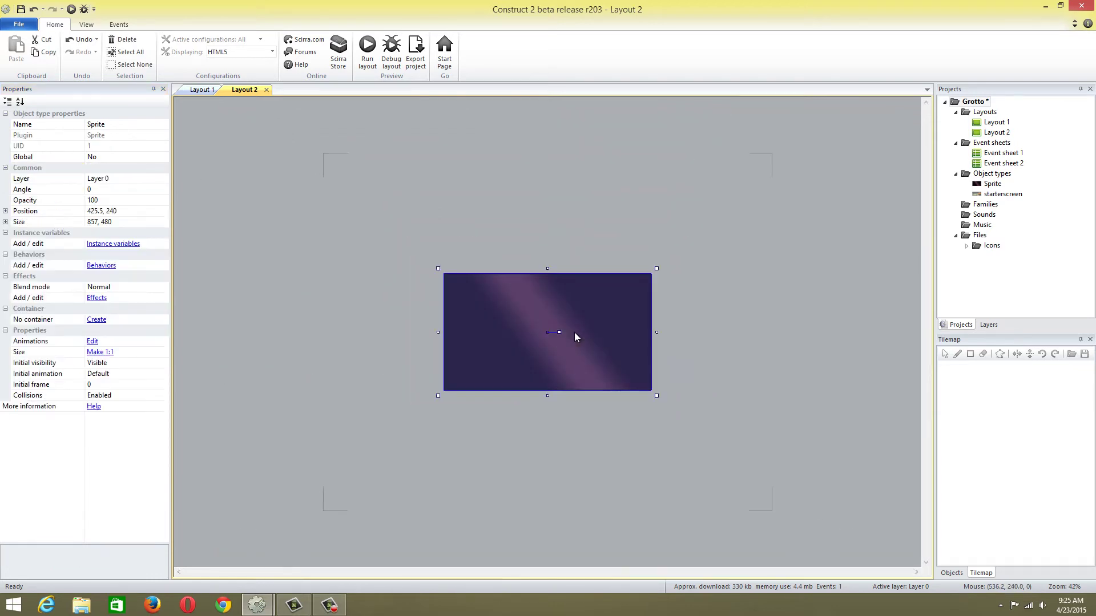
{"action": "key", "text": "ctrl+c"}
{"action": "key", "text": "ctrl+v"}
{"action": "left_click", "coordinate": [680, 345]}
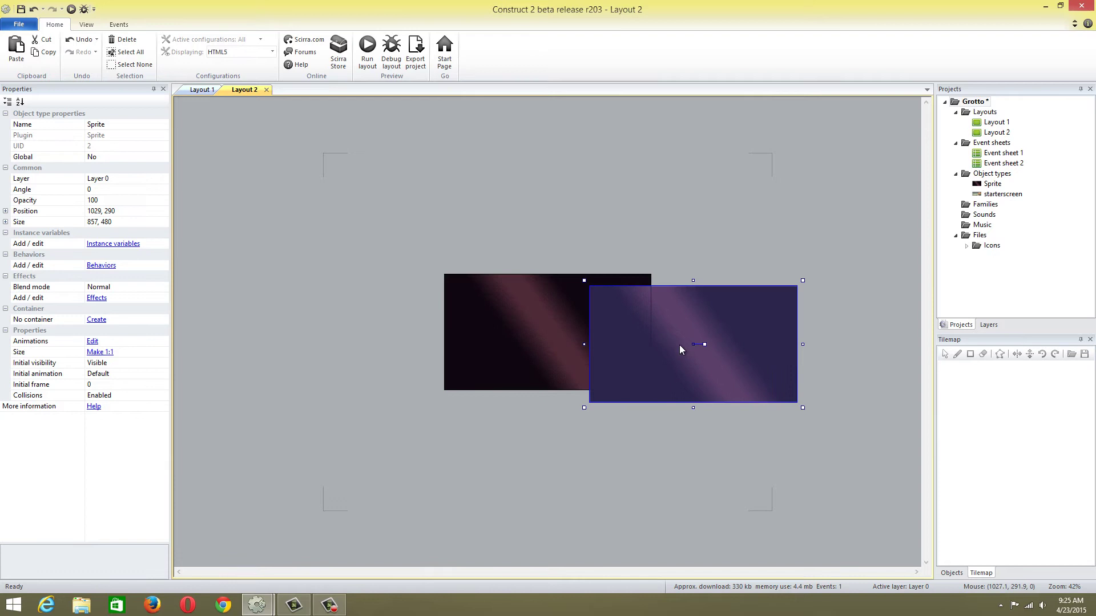
{"action": "mouse_move", "coordinate": [679, 344]}
{"action": "left_mouse_down"}
{"action": "mouse_move", "coordinate": [669, 326]}
{"action": "mouse_move", "coordinate": [697, 324]}
{"action": "mouse_move", "coordinate": [680, 329]}
{"action": "left_mouse_up"}
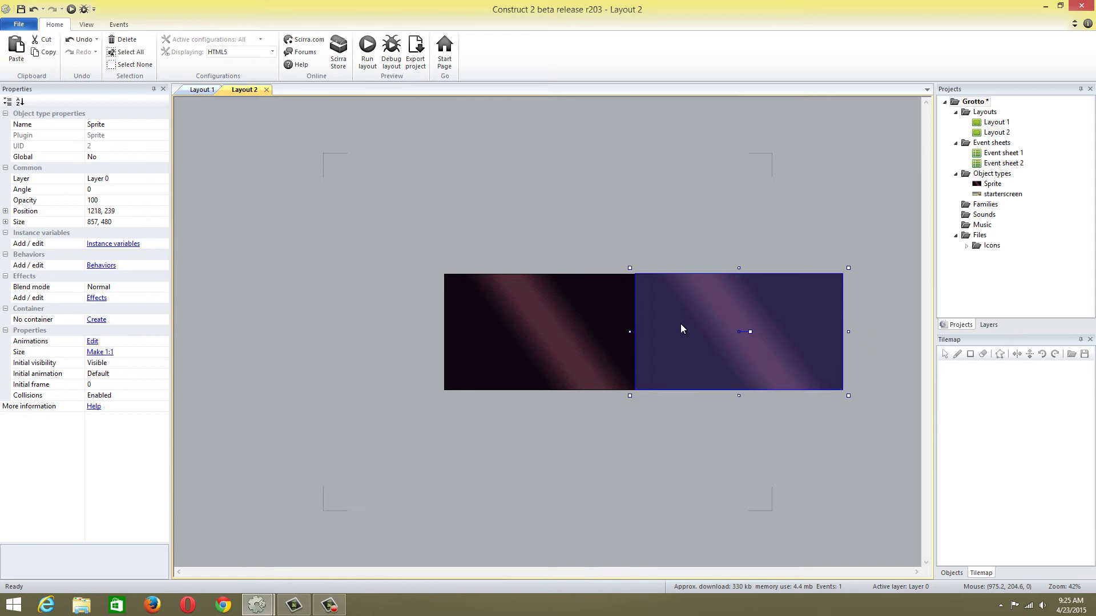
{"action": "left_click", "coordinate": [674, 394]}
{"action": "left_click", "coordinate": [715, 348]}
{"action": "key", "text": "ctrl+v"}
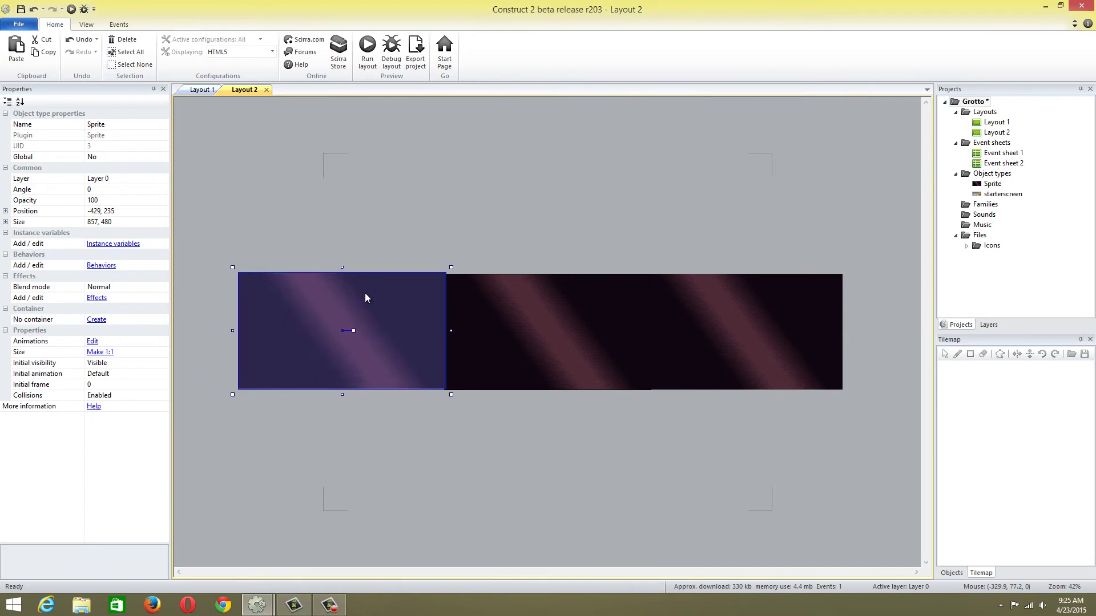
{"action": "left_click", "coordinate": [368, 299]}
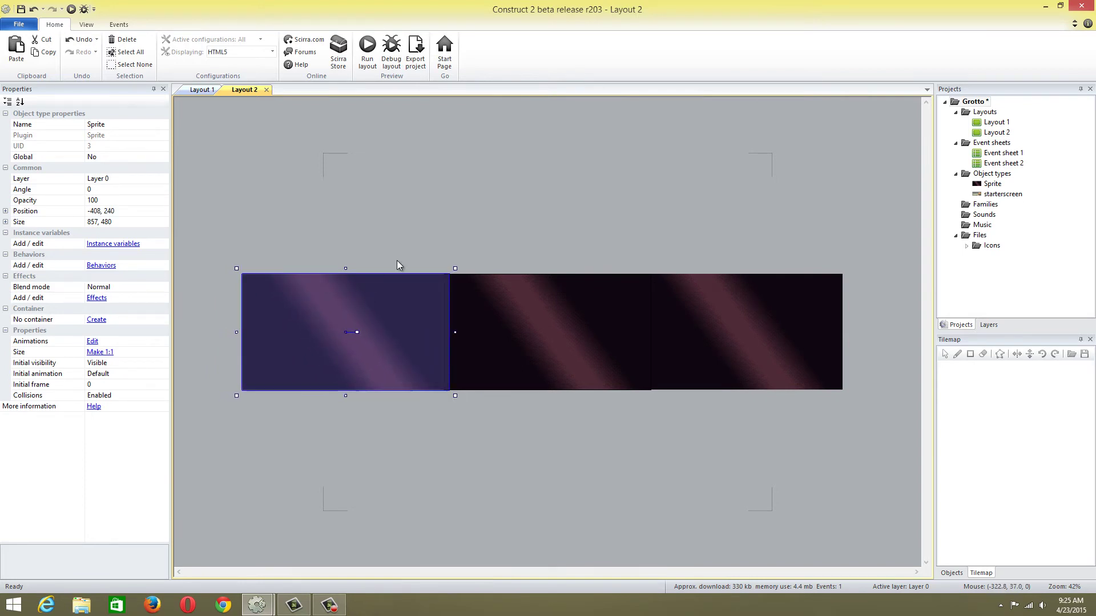
Show the Layers list and select the three background sprites, starting again from the left one
{"action": "left_click", "coordinate": [414, 254]}
{"action": "left_click", "coordinate": [993, 326]}
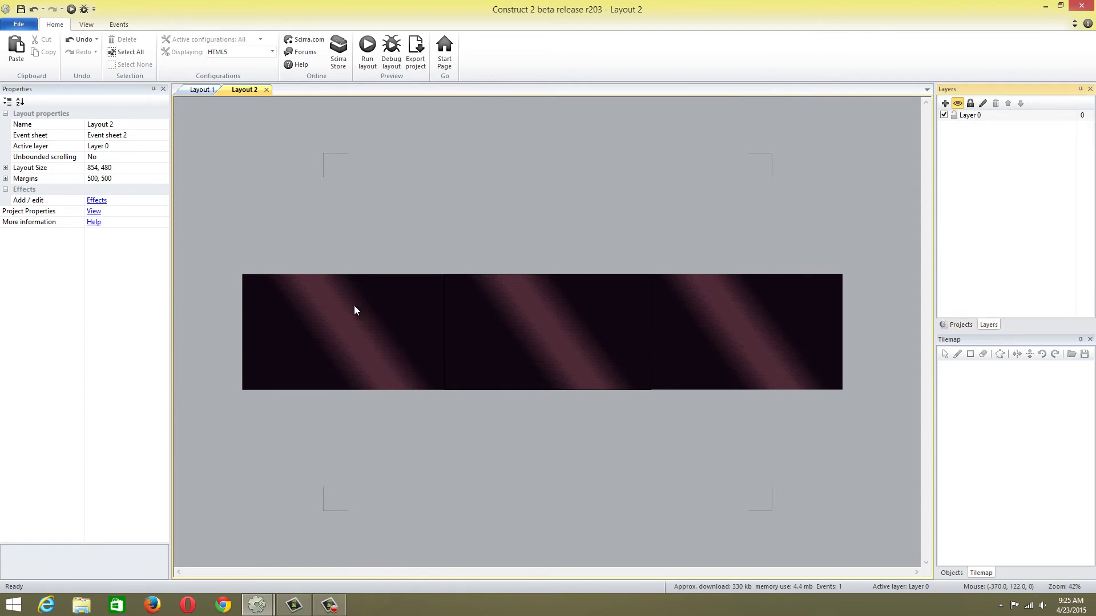
{"action": "left_click", "coordinate": [700, 317]}
{"action": "left_click", "coordinate": [587, 322]}
{"action": "left_click", "coordinate": [376, 337]}
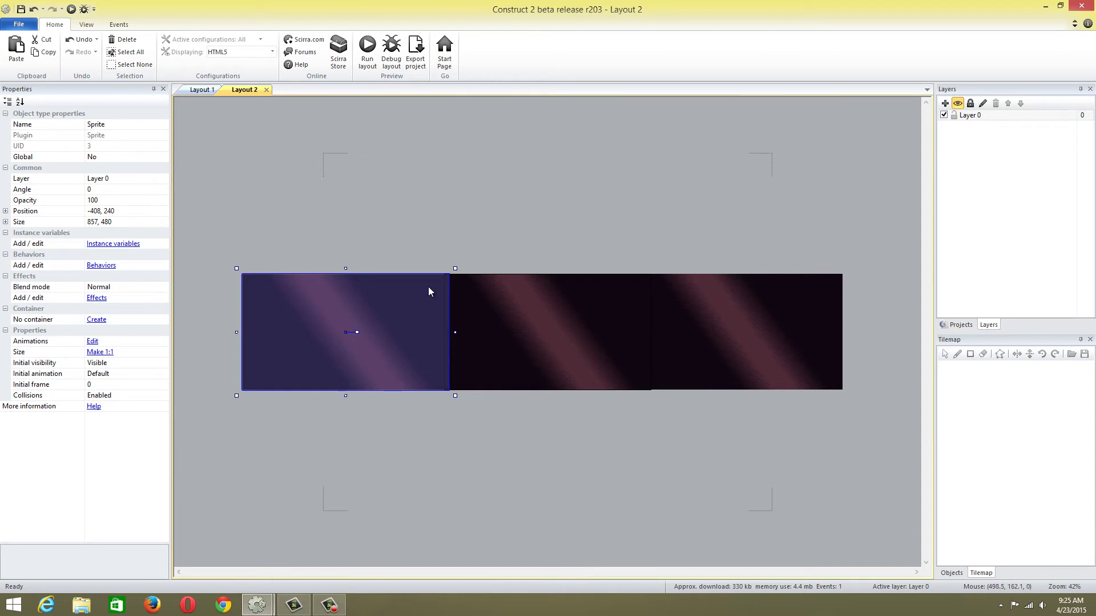
{"action": "left_click", "coordinate": [328, 204]}
{"action": "left_click", "coordinate": [276, 331]}
Add Wrap and Bullet behaviors to all three background sprites
{"action": "left_click", "coordinate": [531, 349], "text": "shift"}
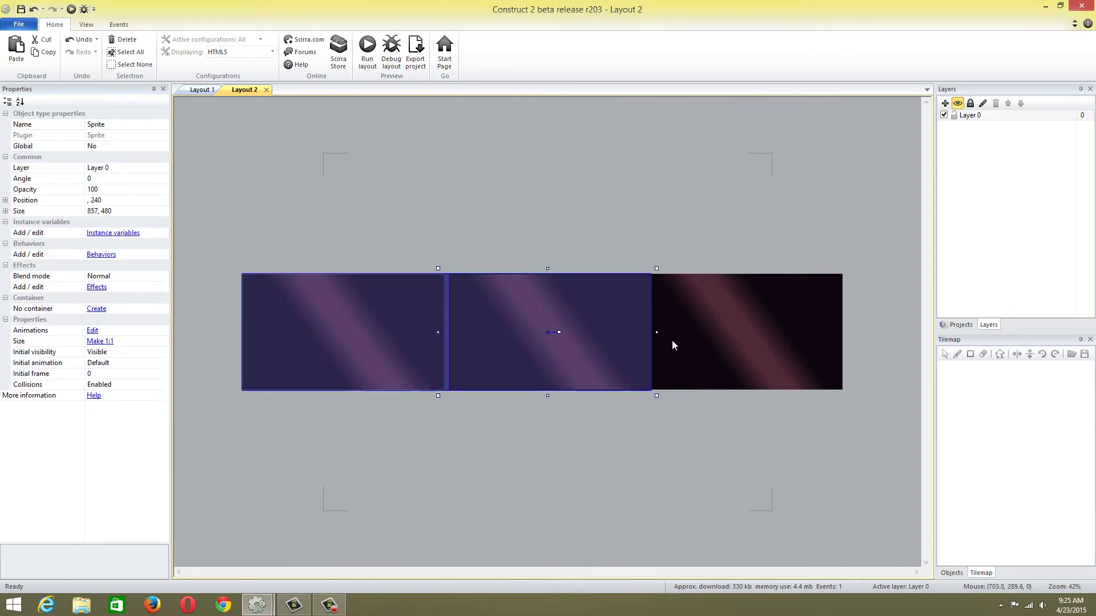
{"action": "left_click", "coordinate": [672, 342], "text": "shift"}
{"action": "left_click", "coordinate": [98, 255]}
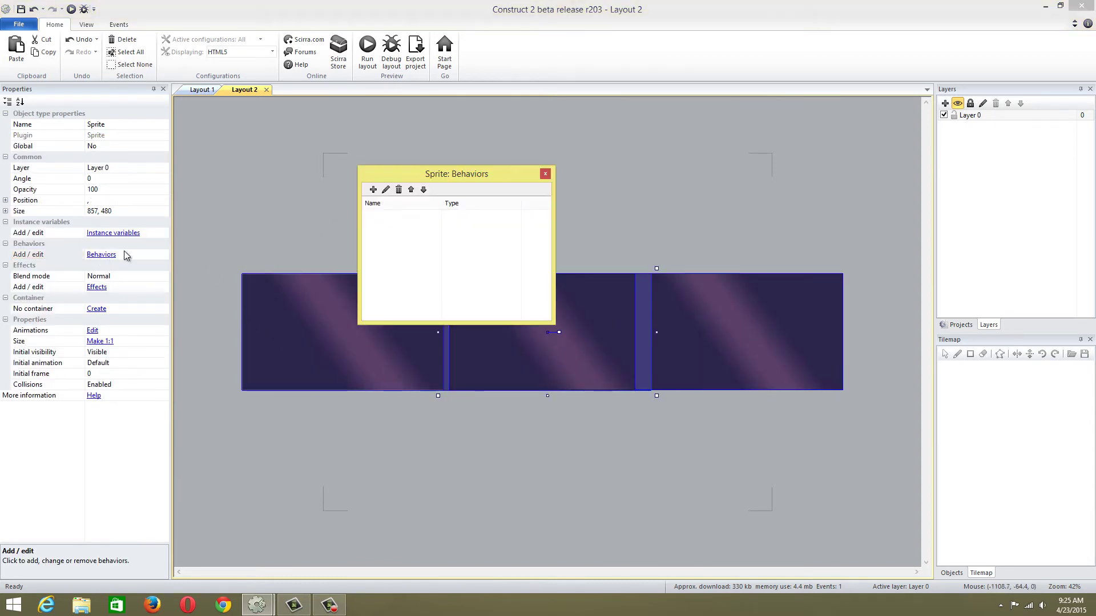
{"action": "left_click", "coordinate": [373, 190]}
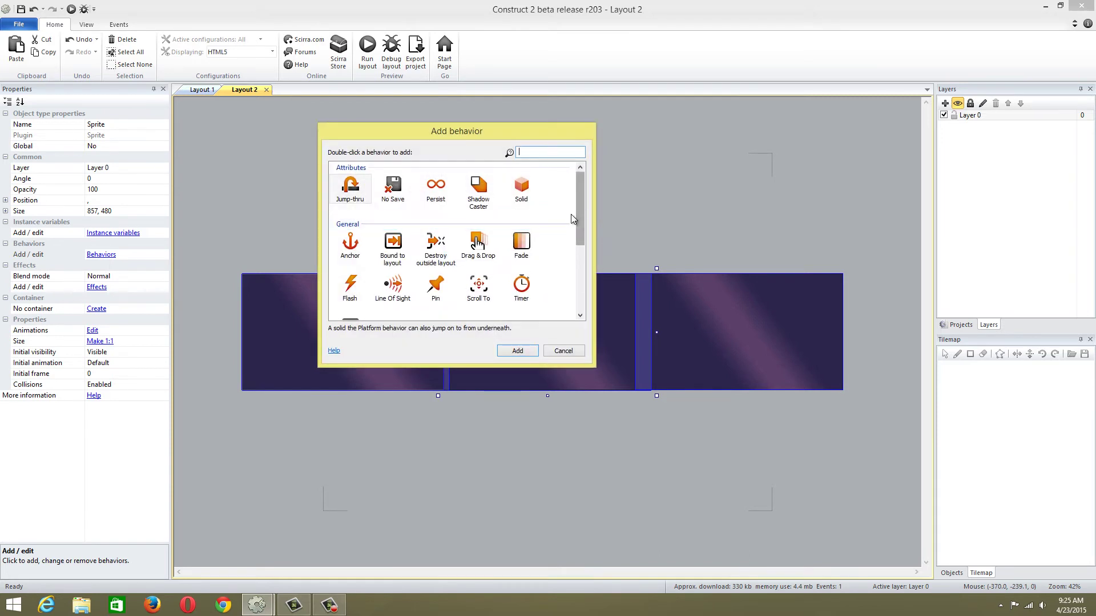
{"action": "scroll", "coordinate": [583, 253], "scroll_direction": "down", "scroll_amount": 2}
{"action": "double_click", "coordinate": [350, 225]}
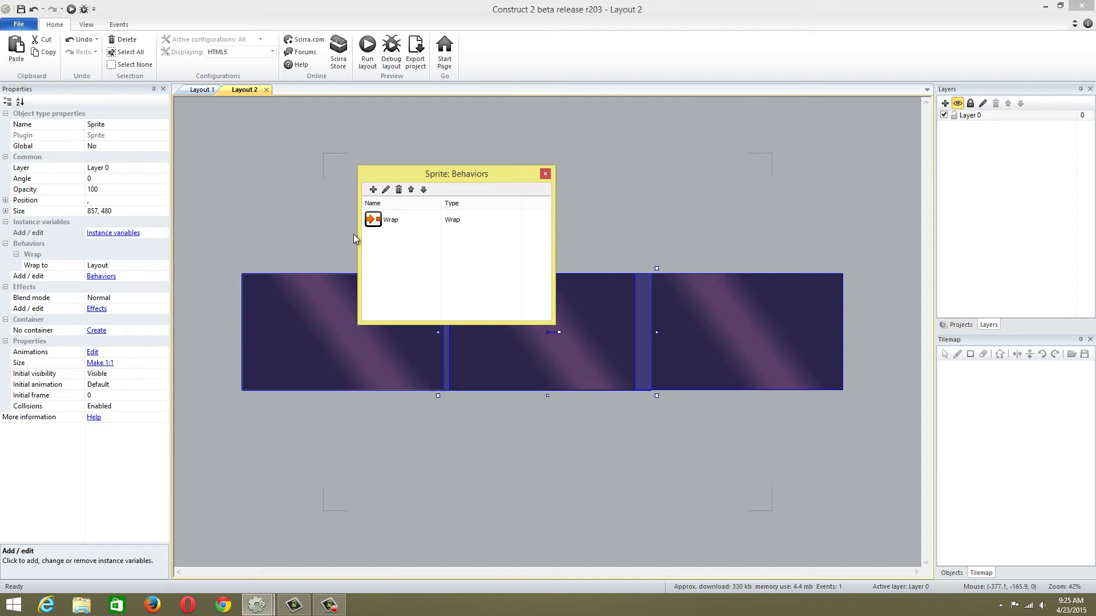
{"action": "left_click", "coordinate": [373, 190]}
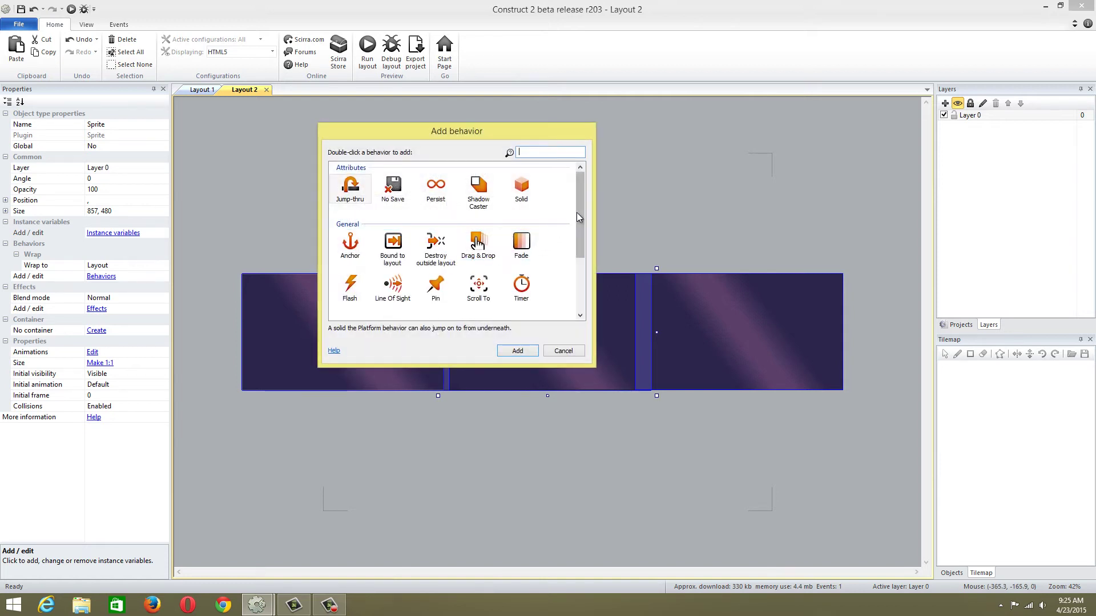
{"action": "left_click_drag", "start_coordinate": [579, 217], "coordinate": [580, 261]}
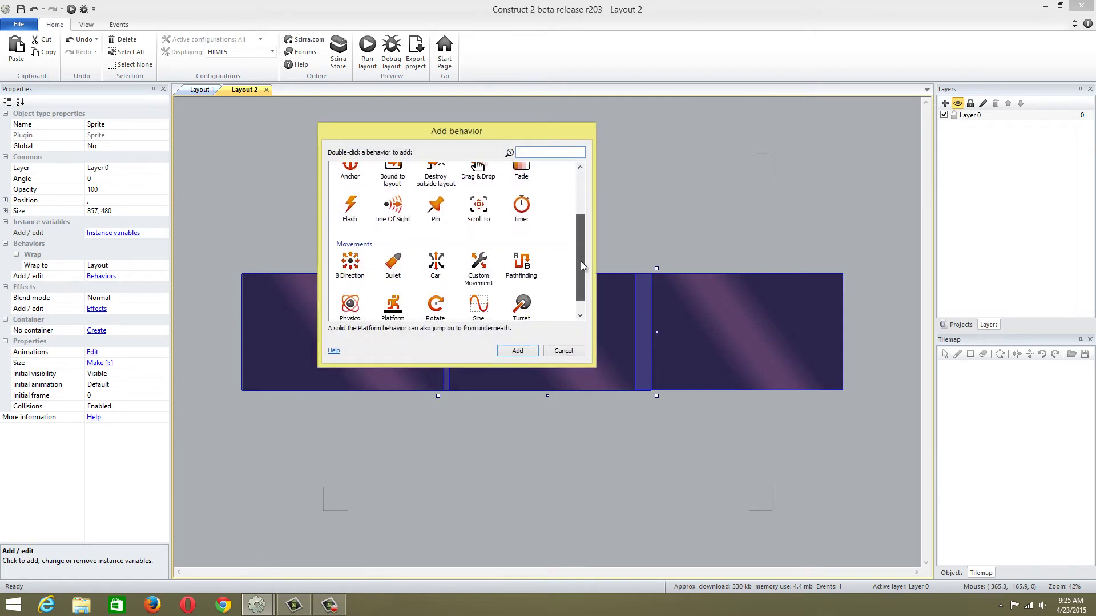
{"action": "double_click", "coordinate": [392, 263]}
{"action": "left_click", "coordinate": [545, 174]}
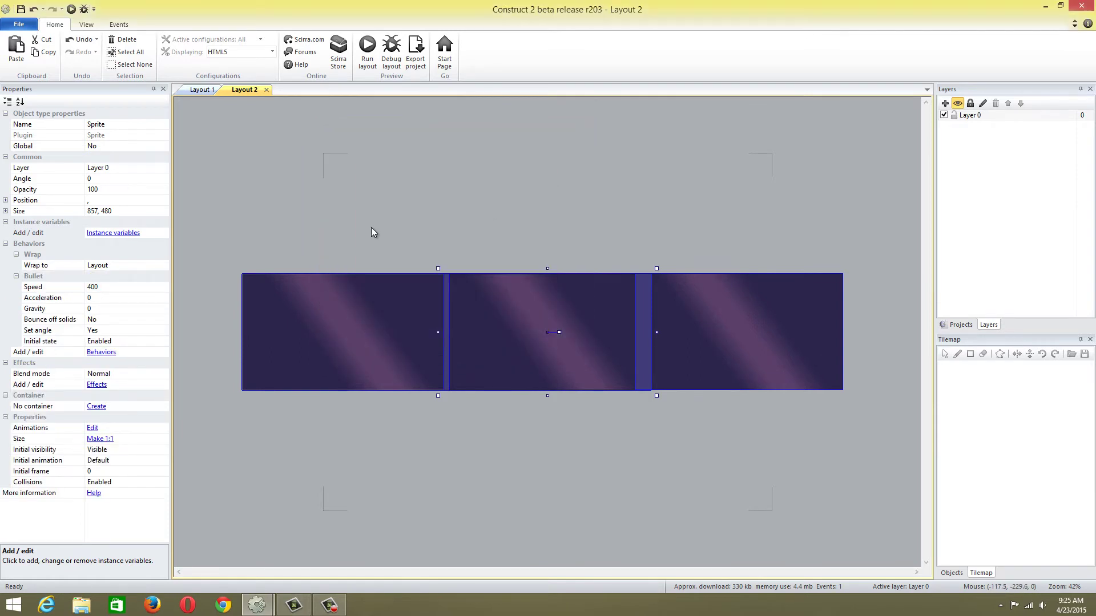
Set the bullet Speed to 50 and preview the layout
{"action": "left_click", "coordinate": [127, 287]}
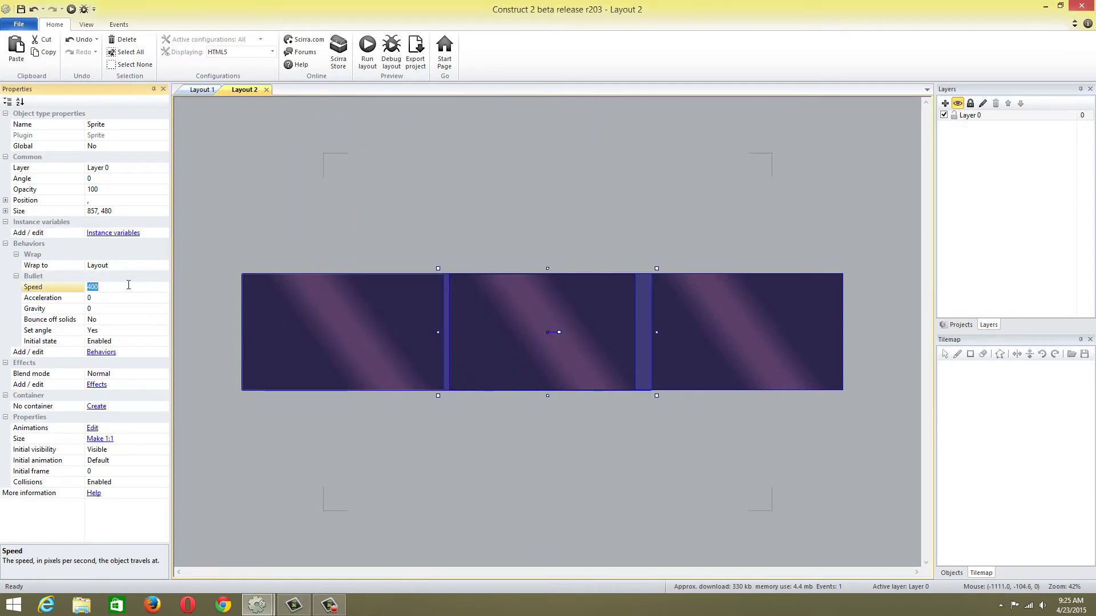
{"action": "type", "text": "50"}
{"action": "left_click", "coordinate": [309, 204]}
{"action": "left_click", "coordinate": [368, 60]}
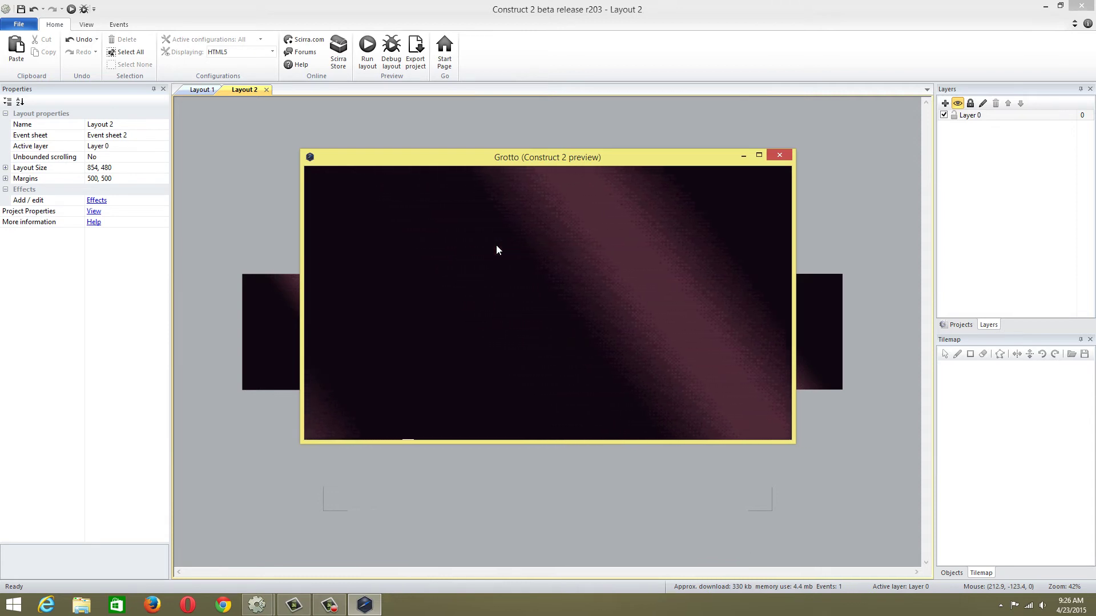
Close the preview and add a new Layer 1 at the top of the layers
{"action": "left_click", "coordinate": [779, 155]}
{"action": "right_click", "coordinate": [955, 158]}
{"action": "left_click", "coordinate": [996, 165]}
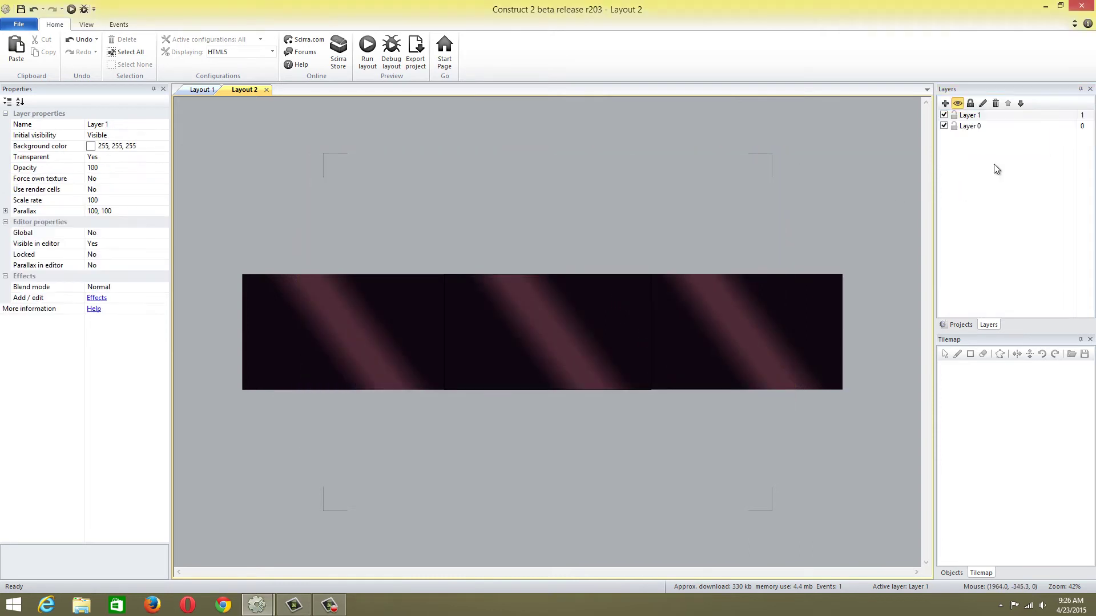
{"action": "left_click", "coordinate": [301, 194]}
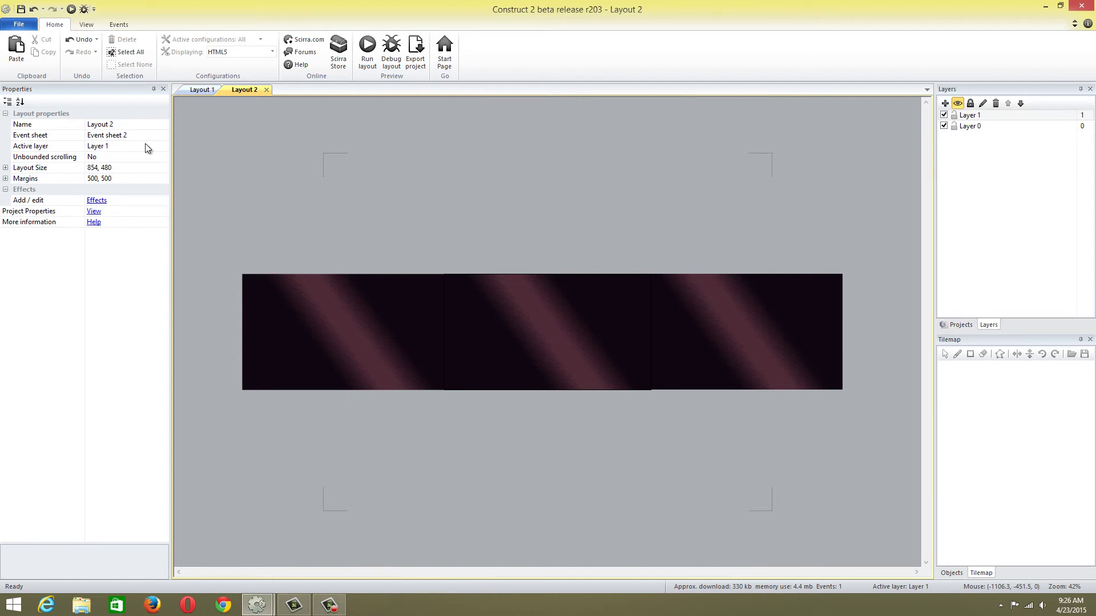
{"action": "right_click", "coordinate": [526, 200]}
{"action": "left_click", "coordinate": [964, 147]}
{"action": "left_click", "coordinate": [944, 126]}
{"action": "left_click", "coordinate": [943, 125]}
Insert a new Sprite2 using the parallax-space-stars image
{"action": "right_click", "coordinate": [589, 188]}
{"action": "left_click", "coordinate": [604, 193]}
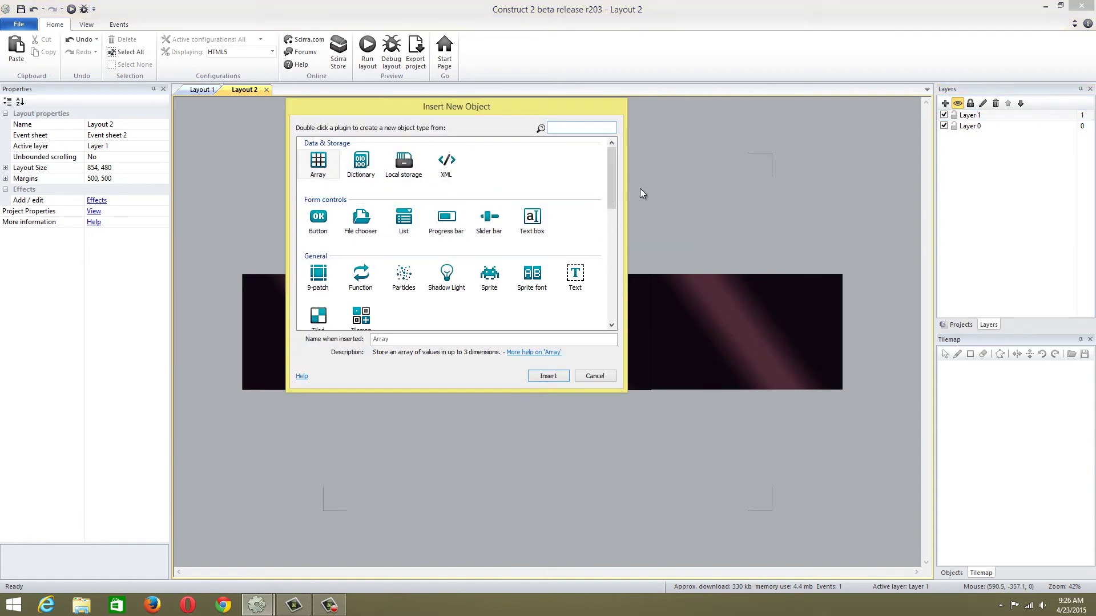
{"action": "double_click", "coordinate": [489, 274]}
{"action": "left_click", "coordinate": [493, 188]}
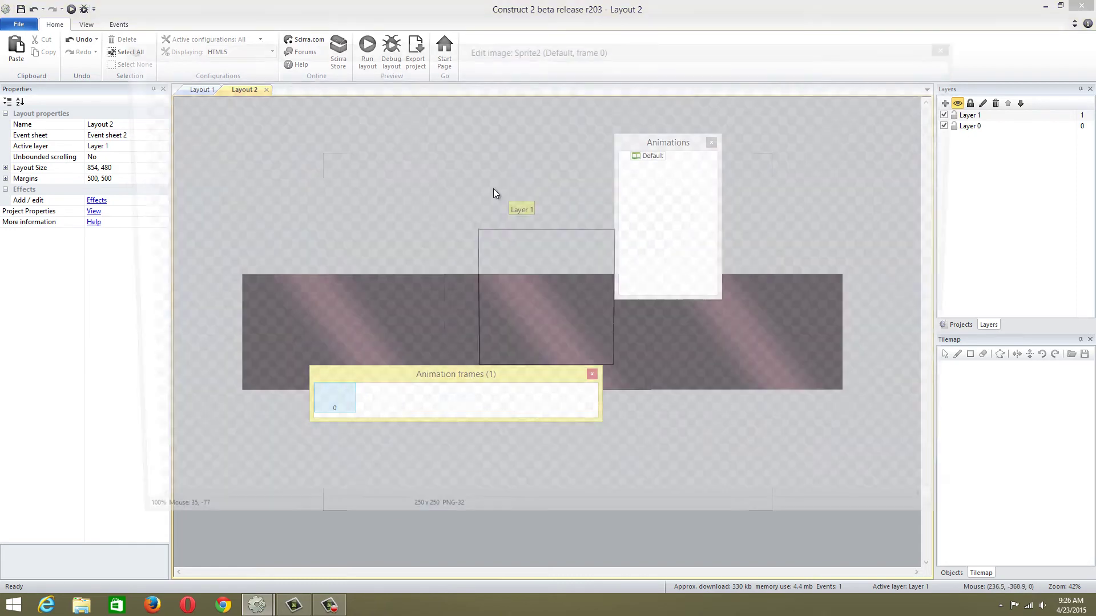
{"action": "left_click", "coordinate": [137, 66]}
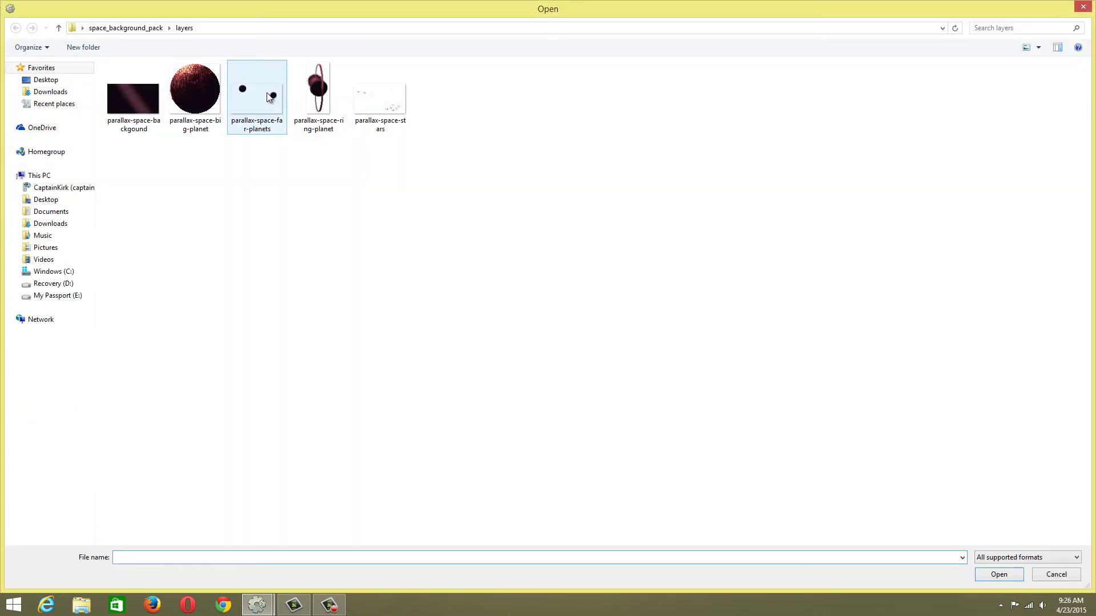
{"action": "left_click", "coordinate": [388, 104]}
{"action": "double_click", "coordinate": [388, 104]}
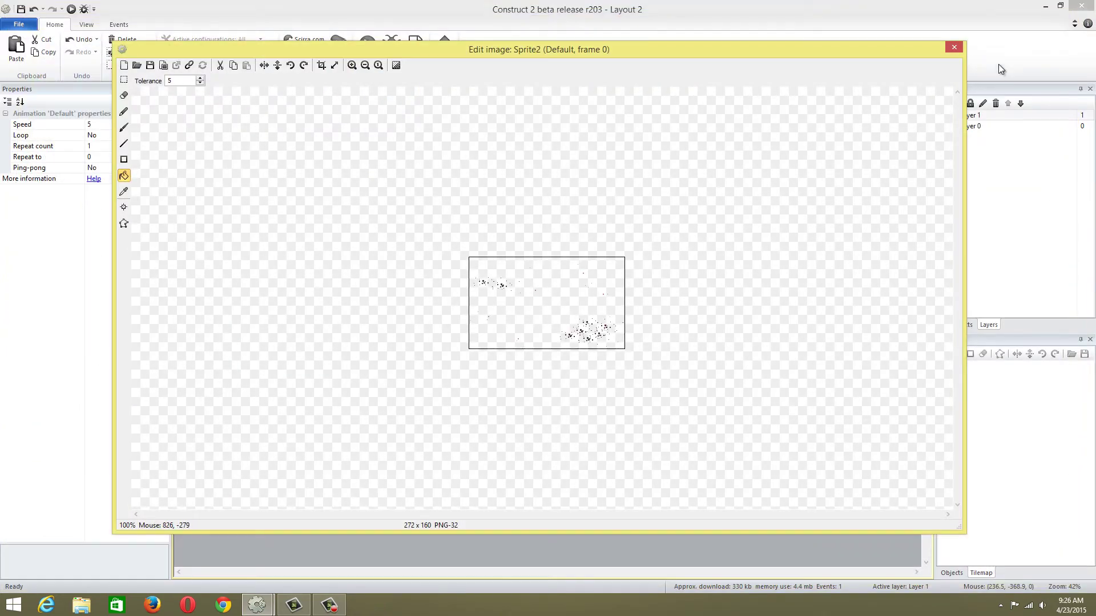
{"action": "left_click", "coordinate": [957, 49]}
Stretch the stars sprite to 843 × 479 over the leftmost background panel
{"action": "left_click_drag", "start_coordinate": [520, 189], "coordinate": [449, 396]}
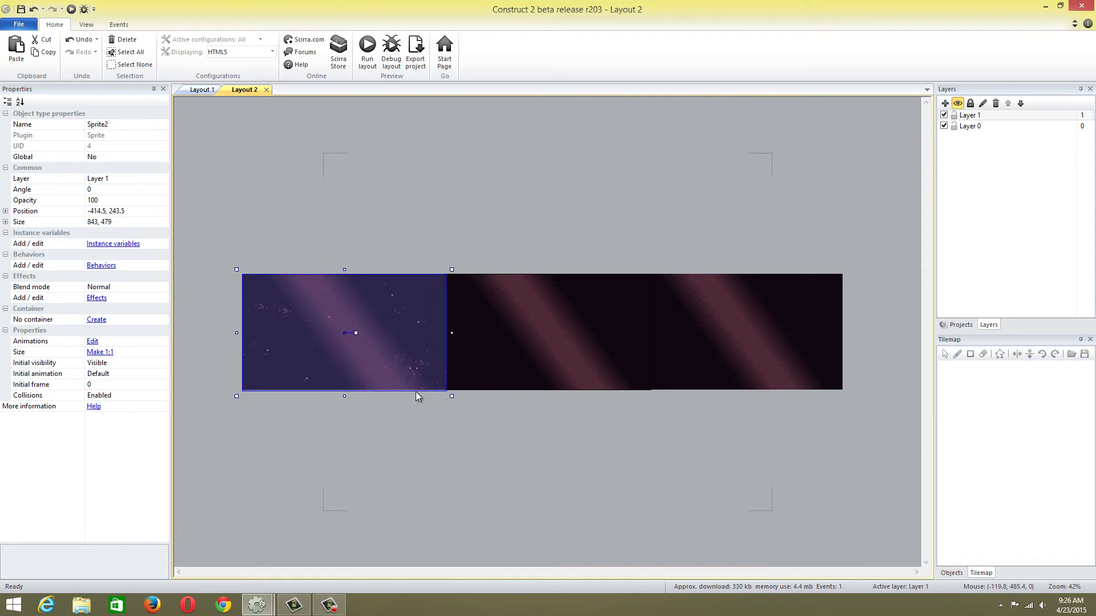
{"action": "key", "text": "ctrl+c"}
{"action": "key", "text": "ctrl+v"}
{"action": "left_click", "coordinate": [528, 200]}
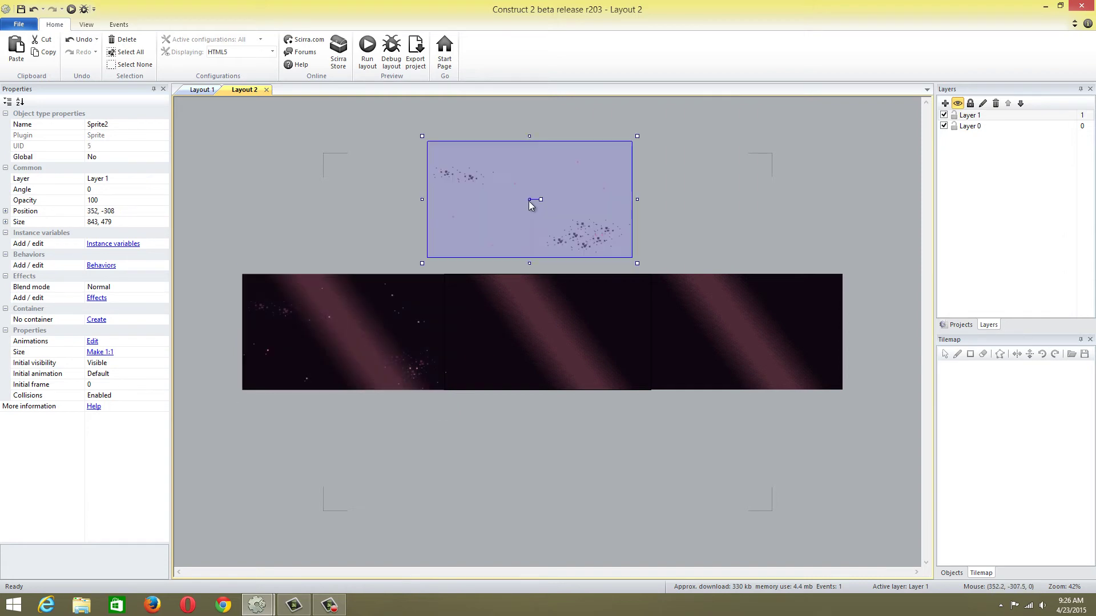
{"action": "key", "text": "Delete"}
Give the stars sprite Wrap and Bullet behaviours, leaving the default speed of 400
{"action": "left_click", "coordinate": [379, 343]}
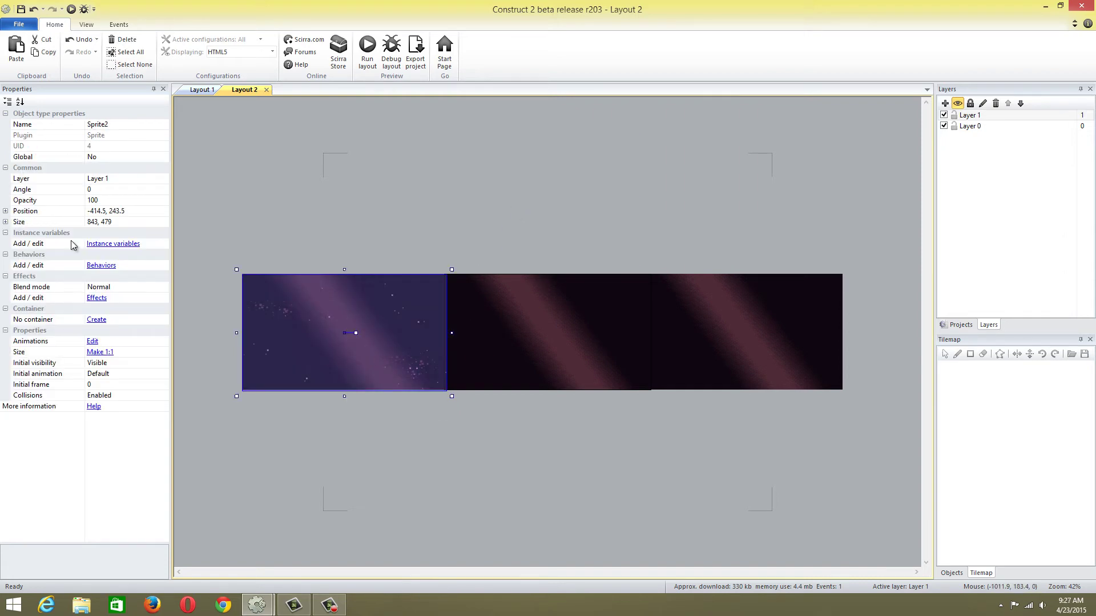
{"action": "left_click", "coordinate": [102, 266]}
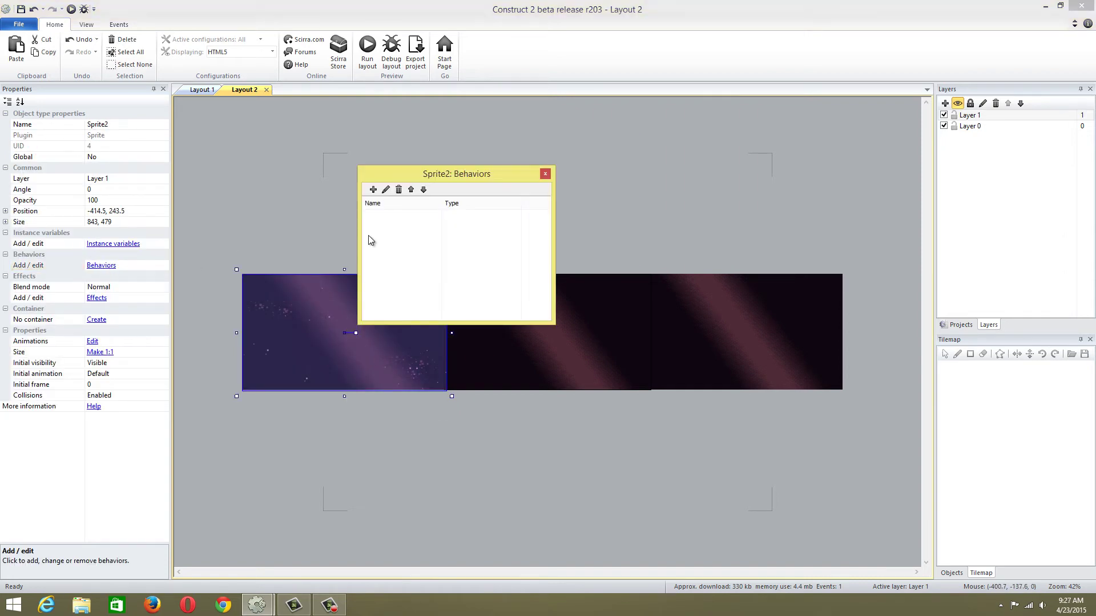
{"action": "left_click", "coordinate": [373, 190]}
{"action": "scroll", "coordinate": [582, 219], "scroll_direction": "down", "scroll_amount": 3}
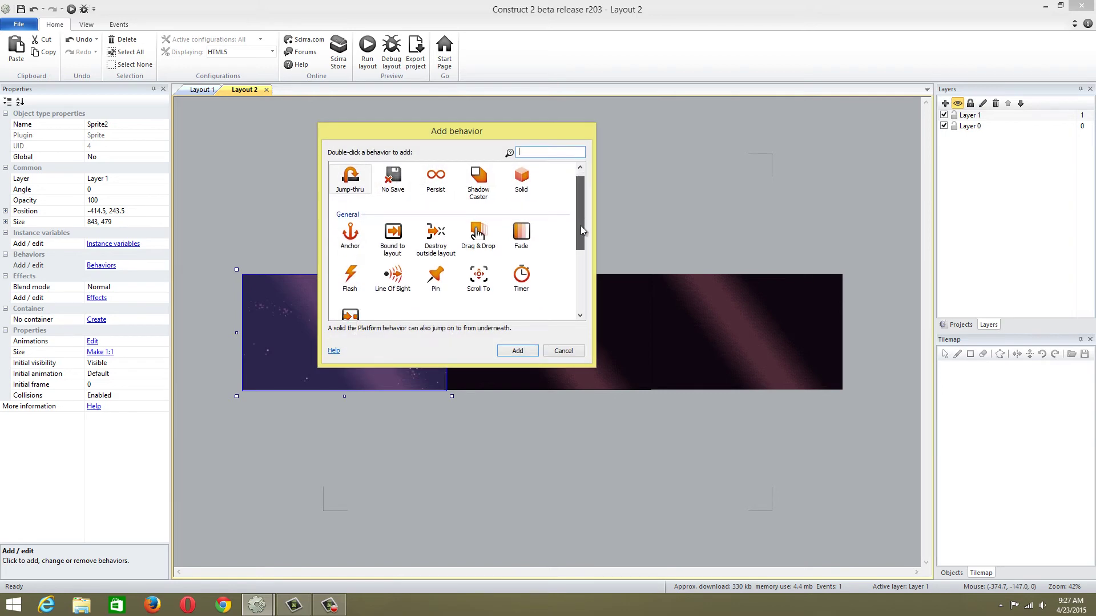
{"action": "double_click", "coordinate": [350, 206]}
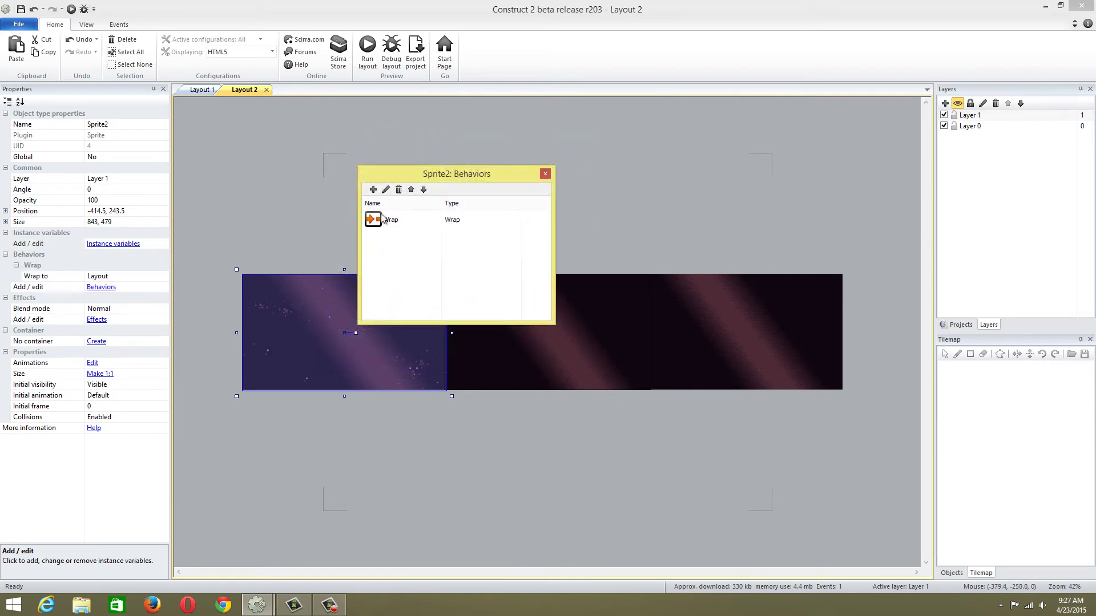
{"action": "left_click", "coordinate": [373, 189]}
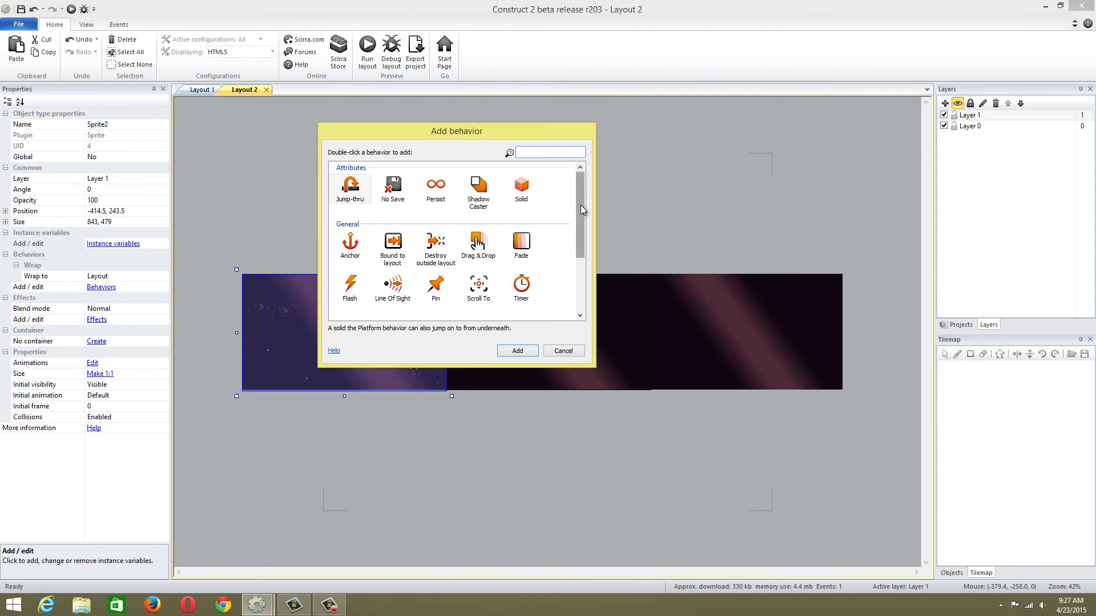
{"action": "left_click_drag", "start_coordinate": [580, 204], "coordinate": [581, 265]}
{"action": "double_click", "coordinate": [392, 247]}
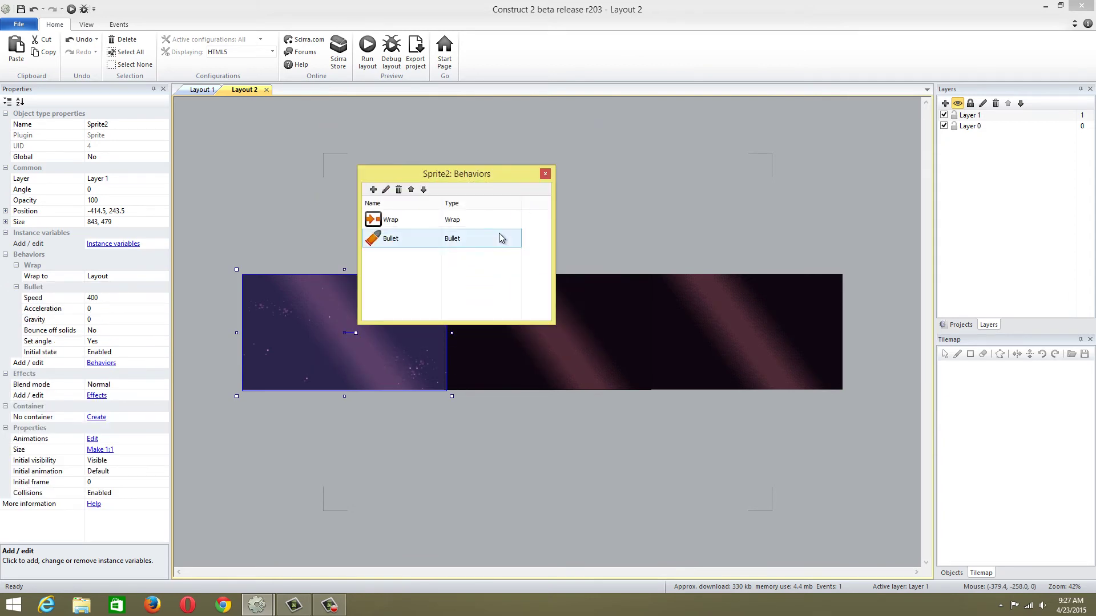
{"action": "left_click", "coordinate": [546, 174]}
Place stars copies over the middle and right background panels, one at 1218, 242
{"action": "left_click_drag", "start_coordinate": [431, 332], "coordinate": [522, 331], "text": "ctrl"}
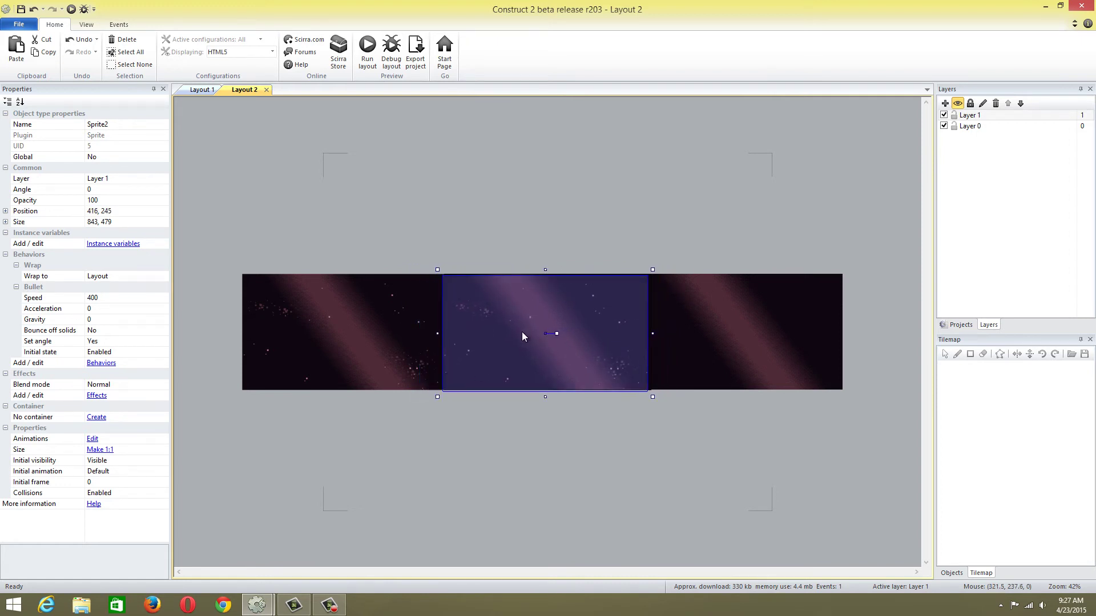
{"action": "left_click", "coordinate": [752, 228]}
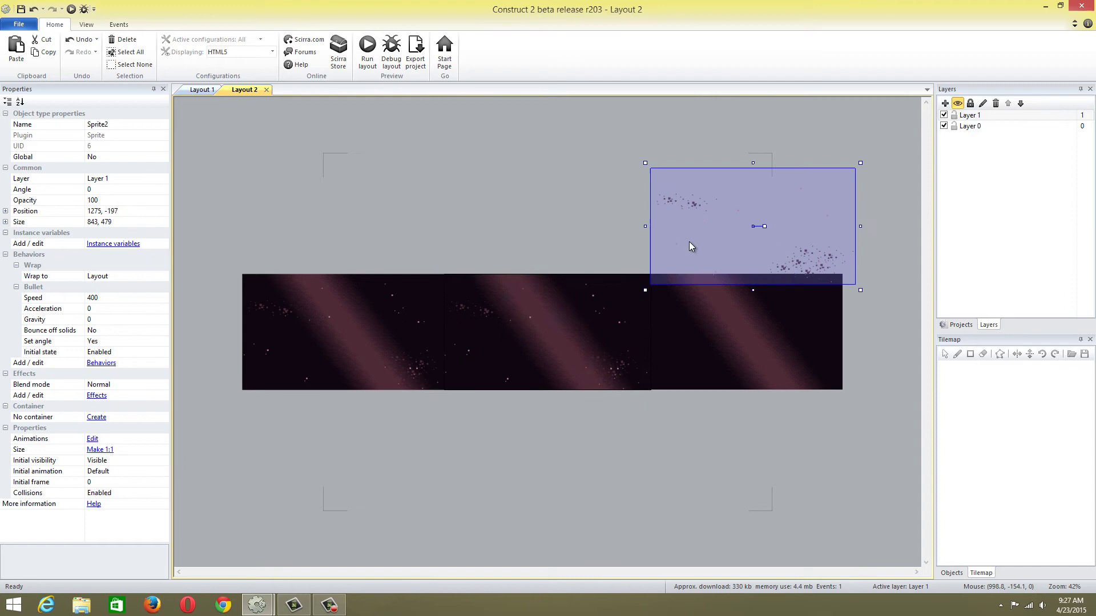
{"action": "left_click_drag", "start_coordinate": [689, 241], "coordinate": [672, 341]}
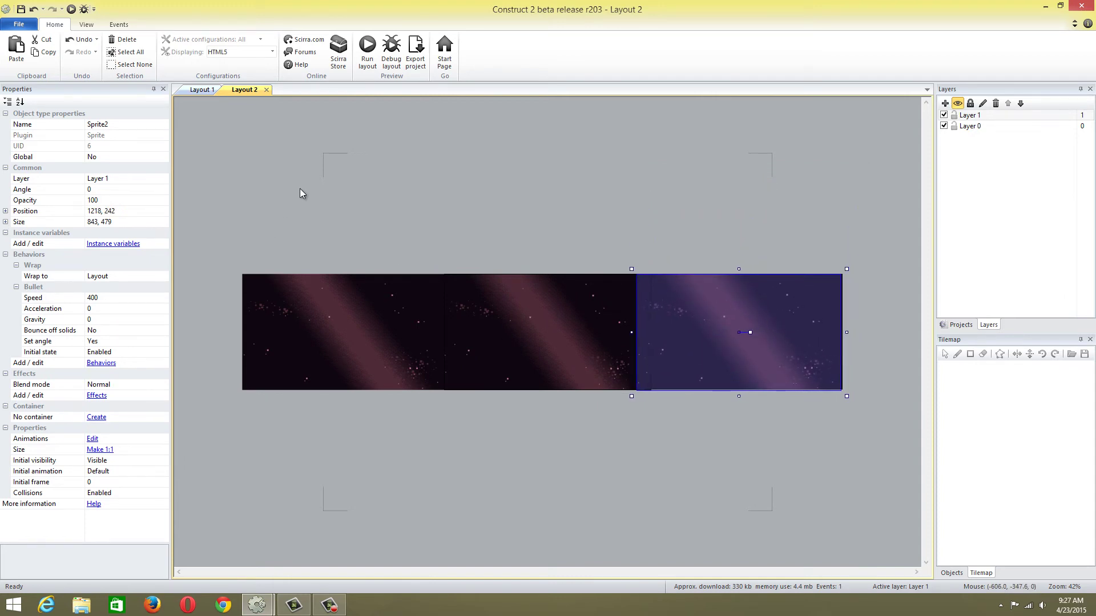
{"action": "right_click", "coordinate": [497, 298]}
Cancel the object insertion and add a new Layer 2 on top
{"action": "left_click", "coordinate": [522, 302]}
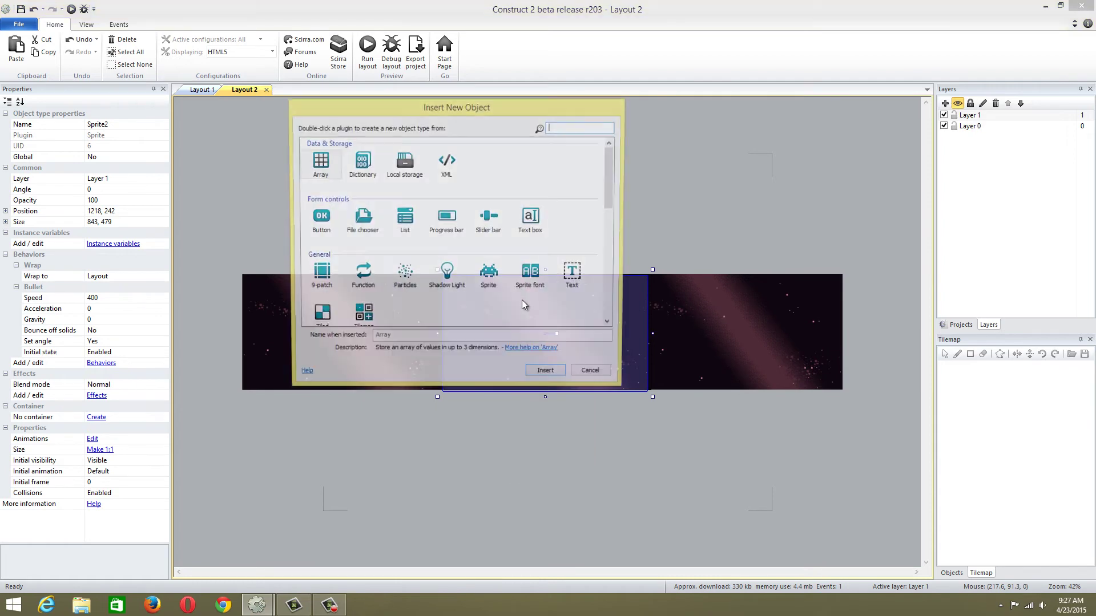
{"action": "left_click", "coordinate": [490, 277]}
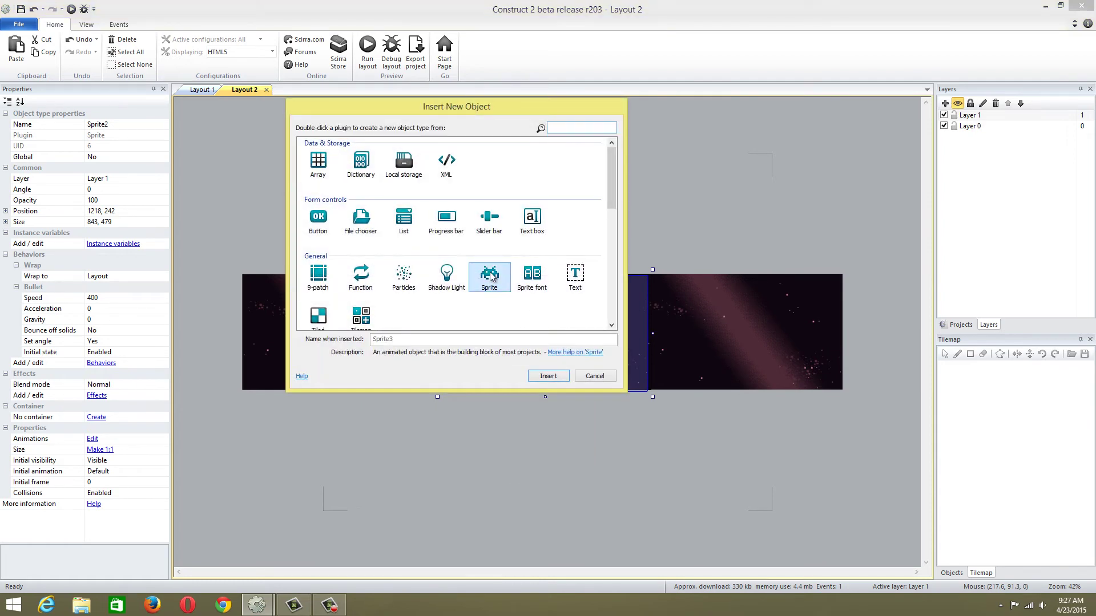
{"action": "left_click", "coordinate": [587, 377]}
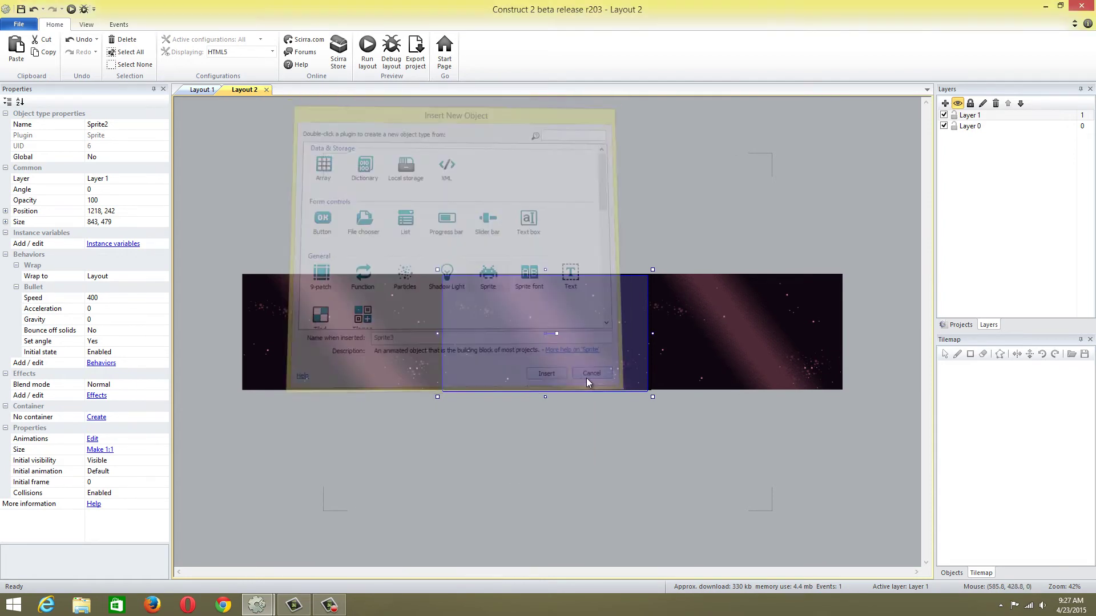
{"action": "right_click", "coordinate": [963, 165]}
{"action": "left_click", "coordinate": [976, 172]}
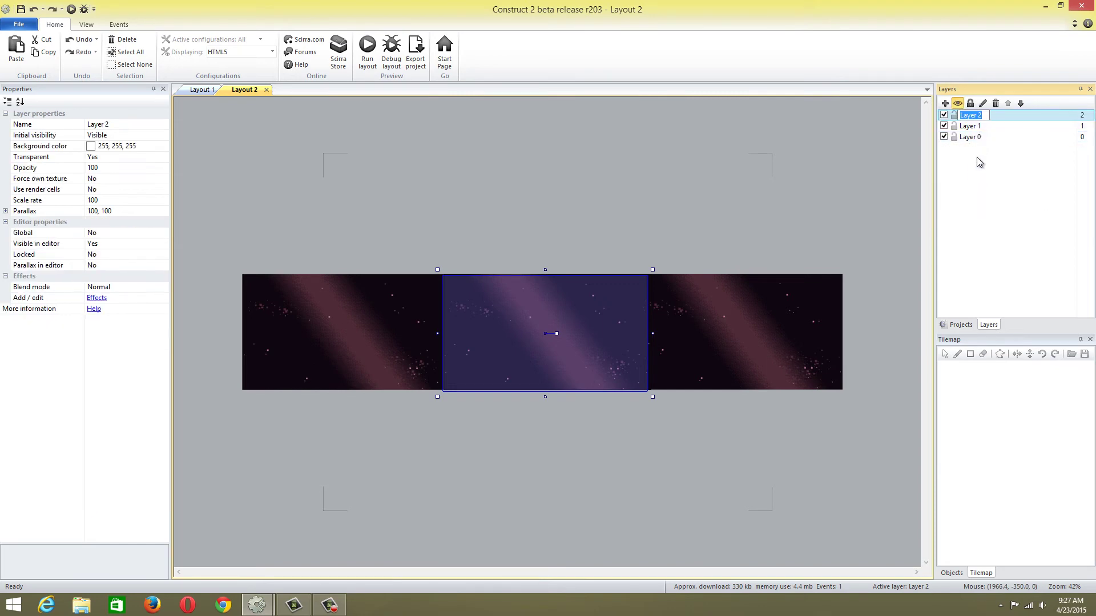
{"action": "left_click", "coordinate": [978, 171]}
Insert Sprite3 with the big-planet image, 88 × 87, at 274, 199
{"action": "left_click", "coordinate": [597, 208]}
{"action": "double_click", "coordinate": [621, 218]}
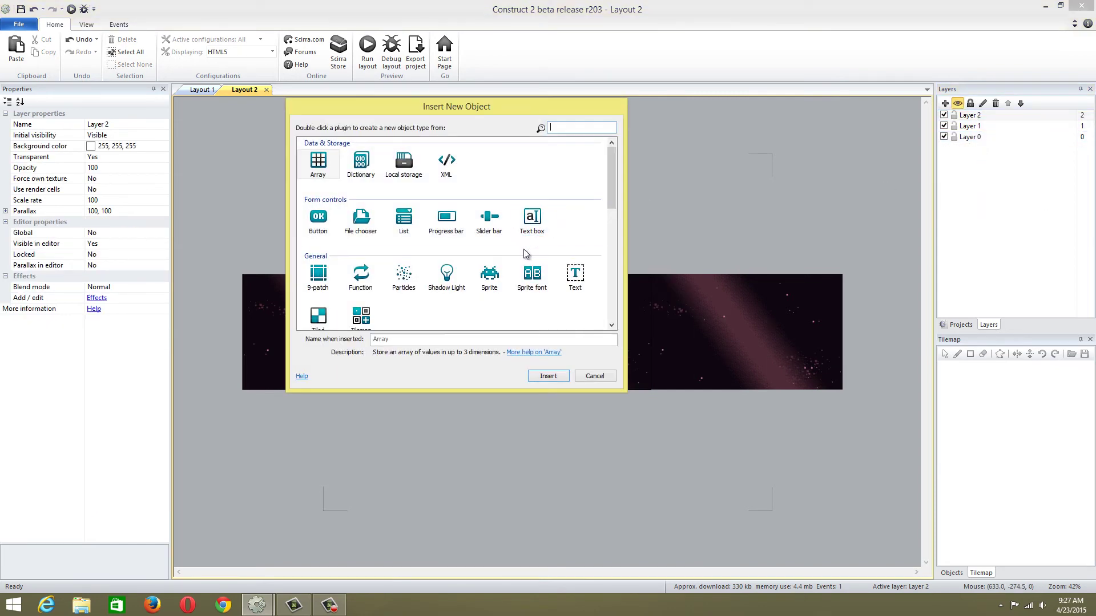
{"action": "left_click", "coordinate": [495, 279]}
{"action": "left_click", "coordinate": [548, 374]}
{"action": "left_click", "coordinate": [516, 223]}
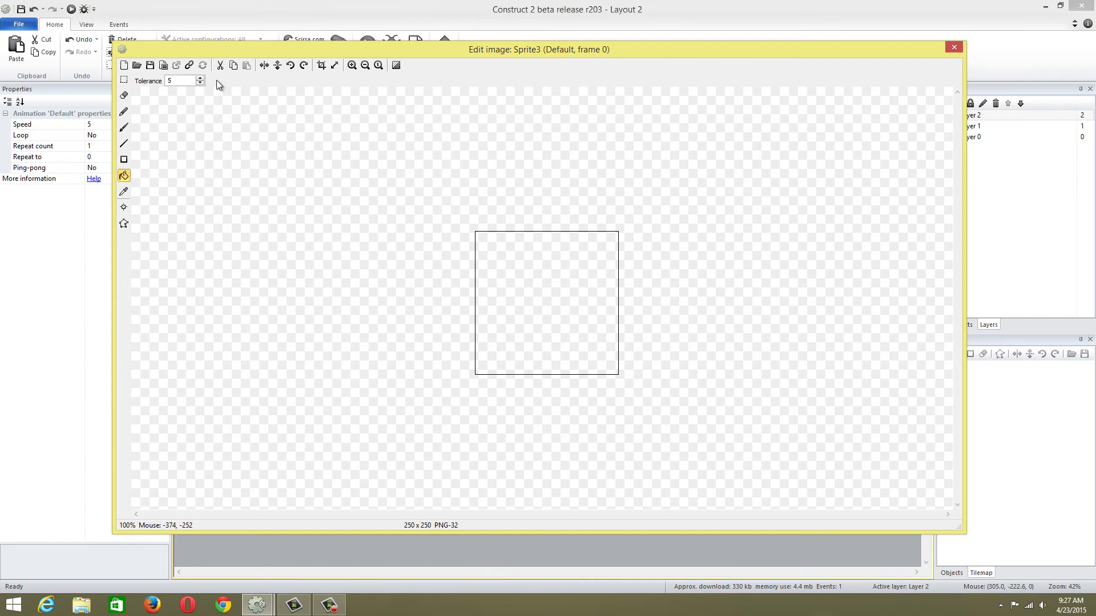
{"action": "left_click", "coordinate": [136, 66]}
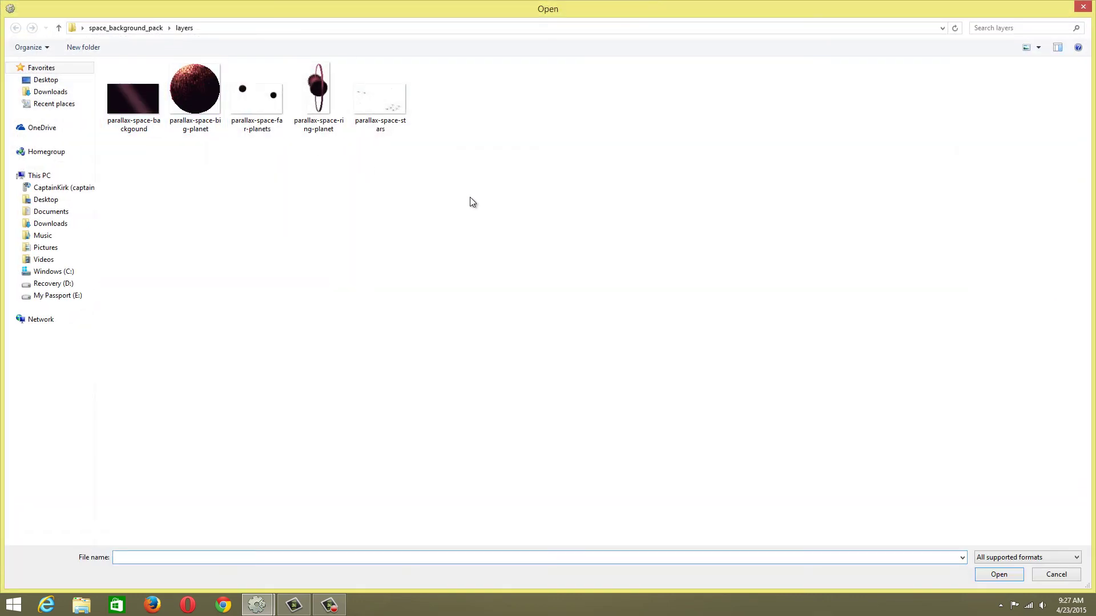
{"action": "double_click", "coordinate": [193, 91]}
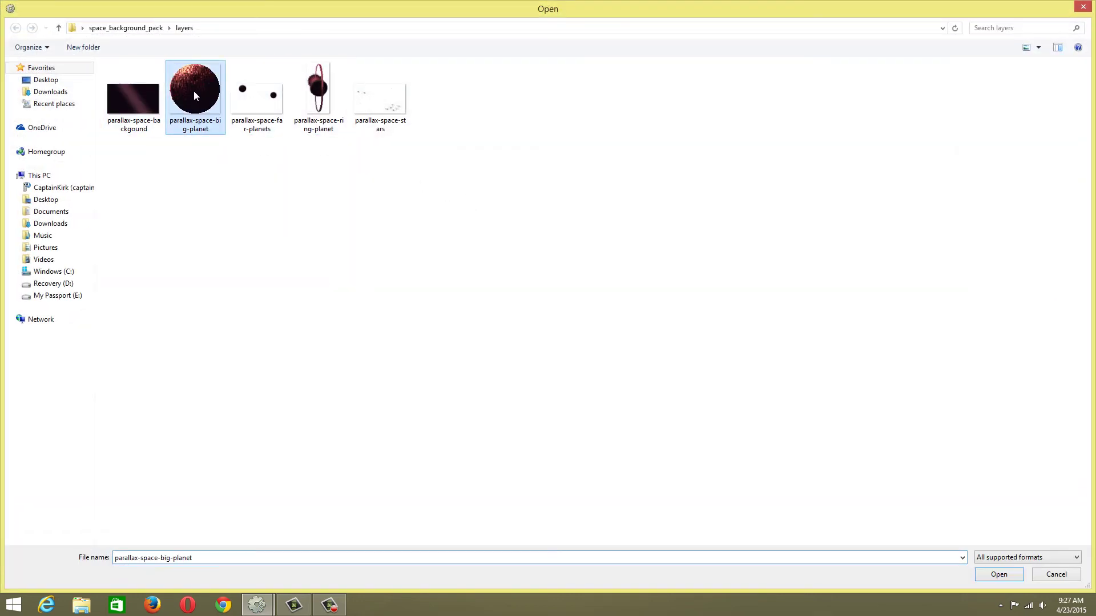
{"action": "left_click", "coordinate": [958, 49]}
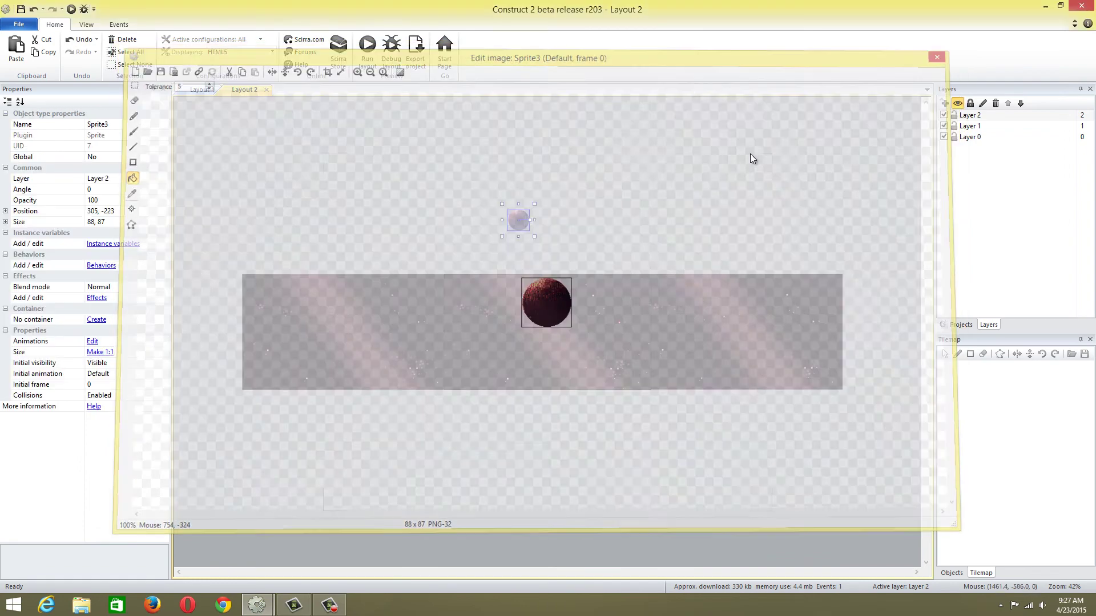
{"action": "left_click_drag", "start_coordinate": [525, 228], "coordinate": [517, 328]}
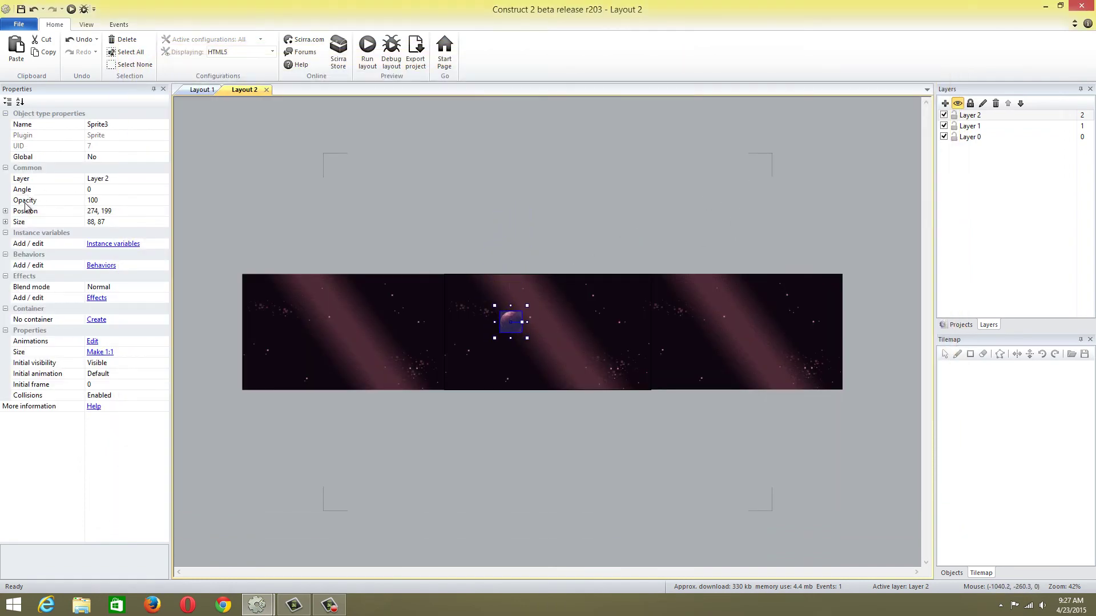
{"action": "left_click", "coordinate": [101, 265]}
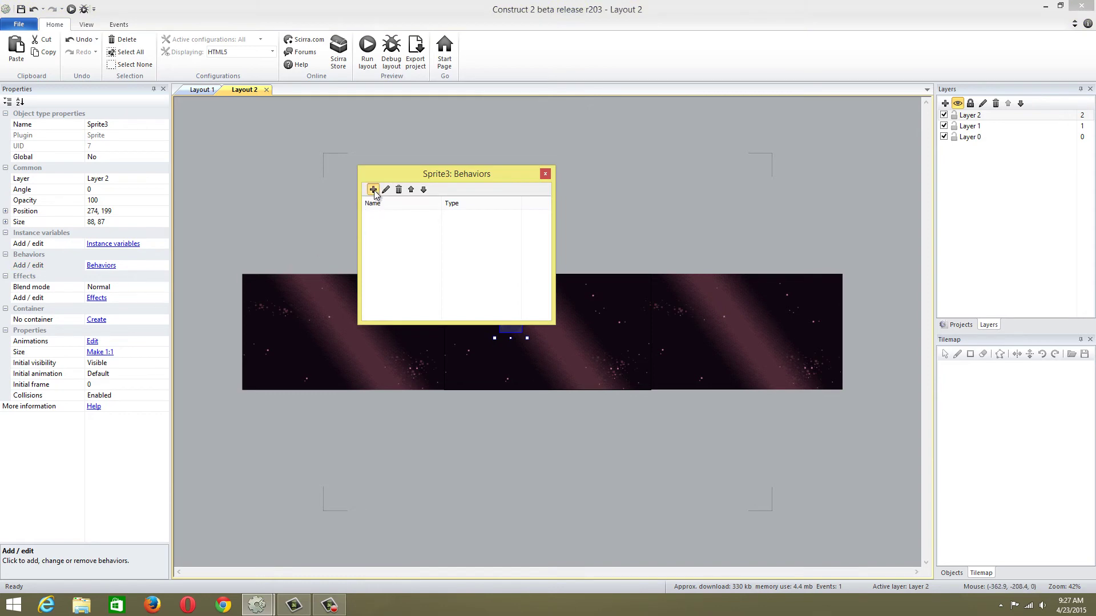
Add Wrap and Bullet behaviours to the planet sprite, then select the left background sprite
{"action": "left_click", "coordinate": [374, 190]}
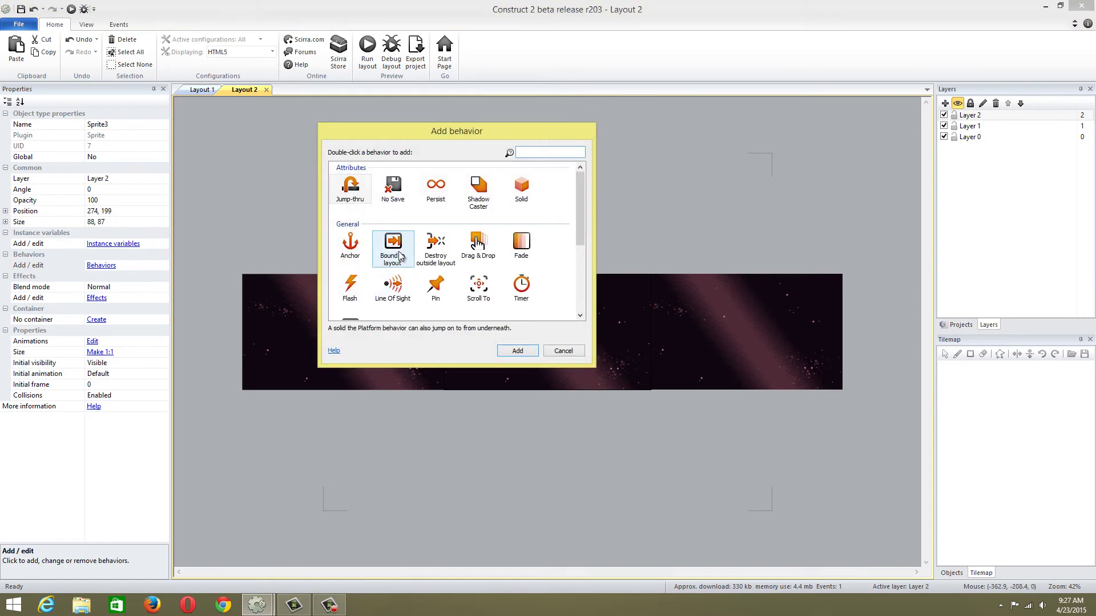
{"action": "scroll", "coordinate": [580, 201], "scroll_direction": "down", "scroll_amount": 5}
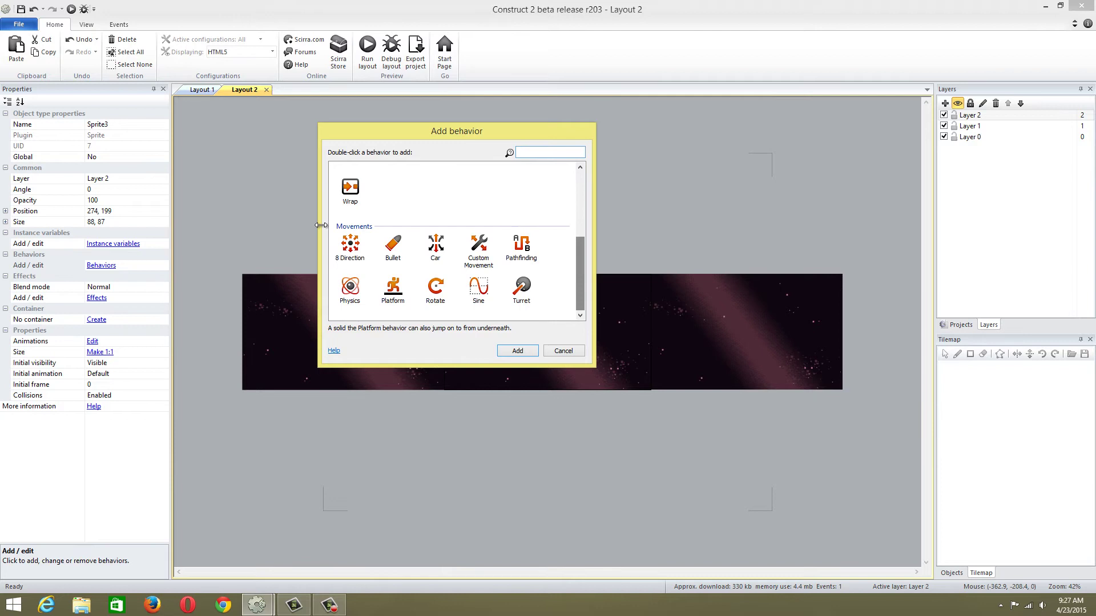
{"action": "double_click", "coordinate": [350, 188]}
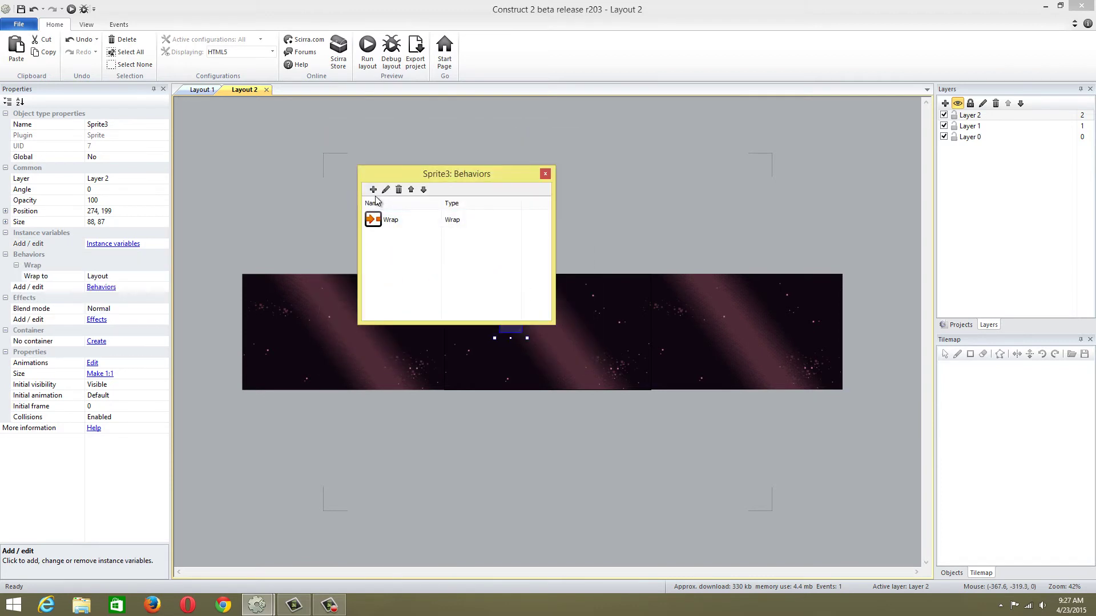
{"action": "left_click", "coordinate": [372, 189]}
{"action": "left_click_drag", "start_coordinate": [584, 203], "coordinate": [579, 263]}
{"action": "double_click", "coordinate": [393, 242]}
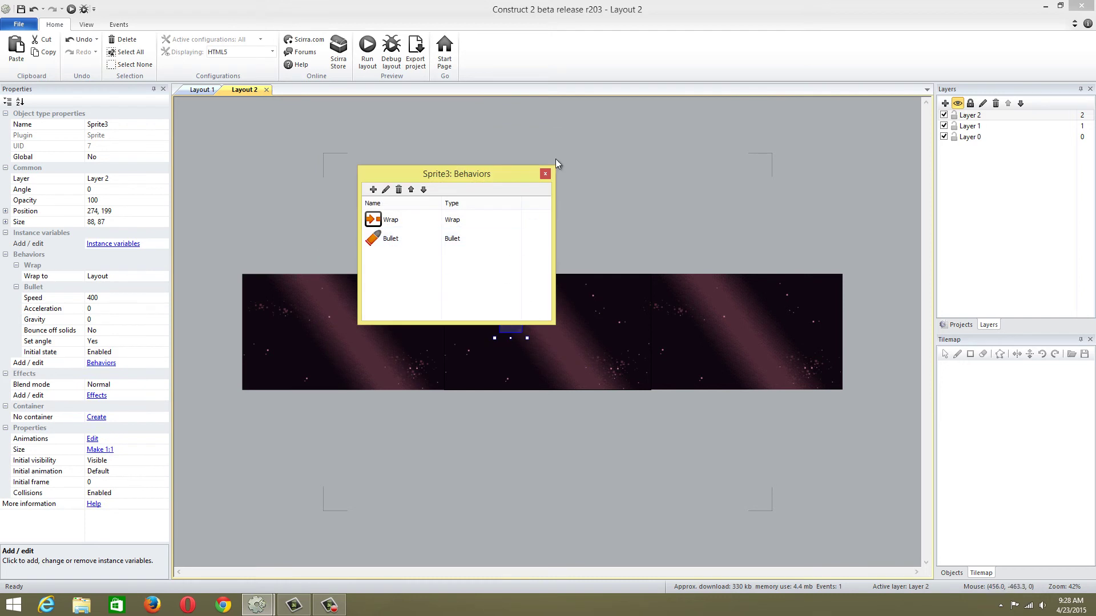
{"action": "left_click", "coordinate": [546, 174]}
{"action": "left_click", "coordinate": [412, 369]}
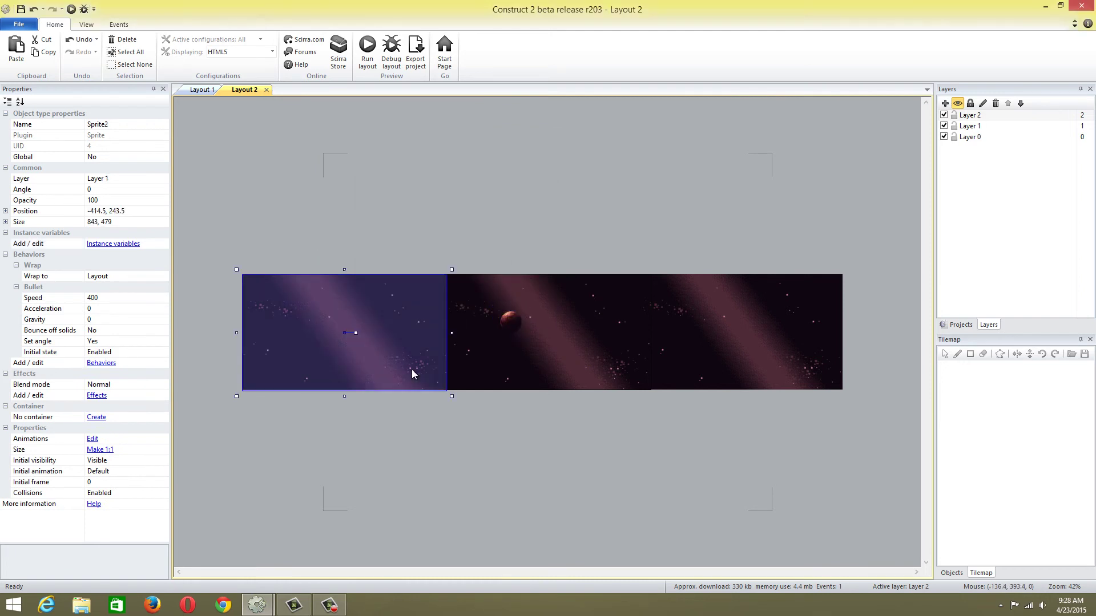
{"action": "left_click", "coordinate": [107, 299]}
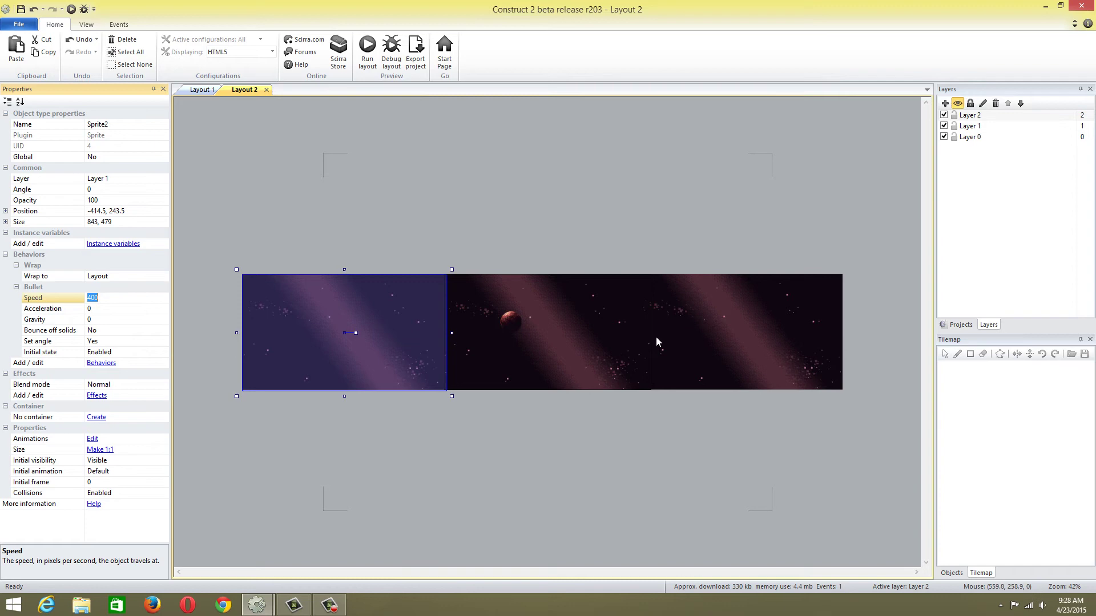
Rename the Sprite object type to spacebackground
{"action": "left_click", "coordinate": [961, 324]}
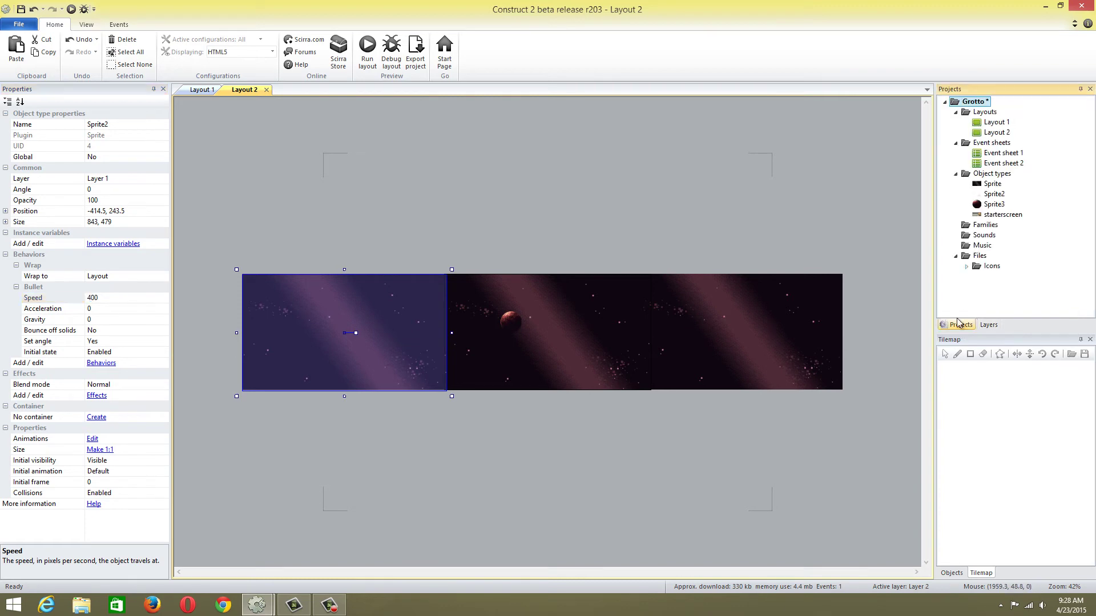
{"action": "left_click", "coordinate": [992, 184]}
{"action": "right_click", "coordinate": [991, 188]}
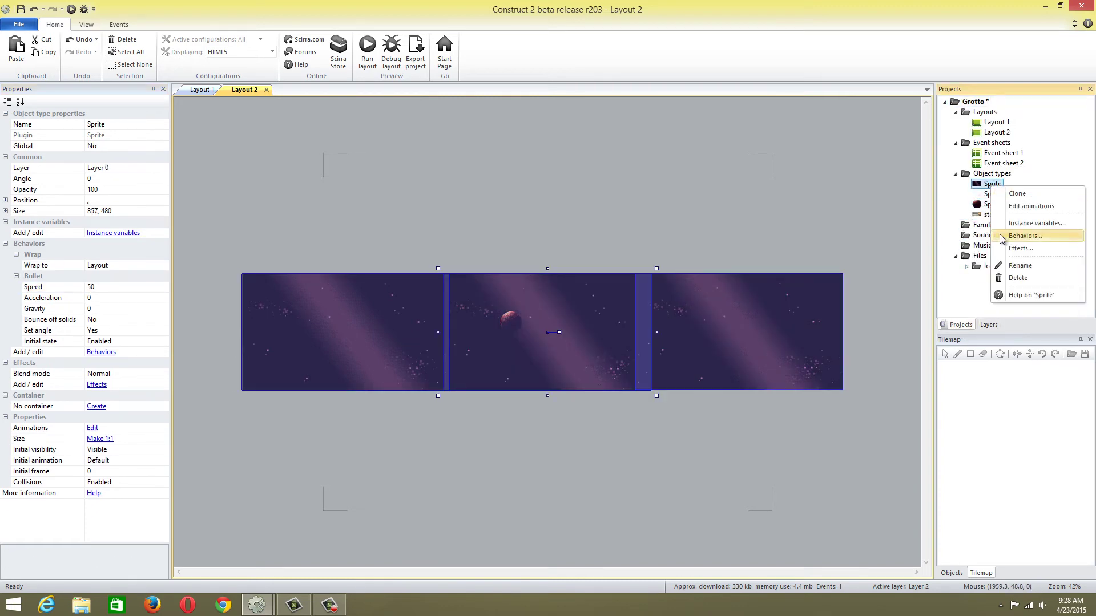
{"action": "left_click", "coordinate": [1019, 266]}
{"action": "key", "text": "BackSpace"}
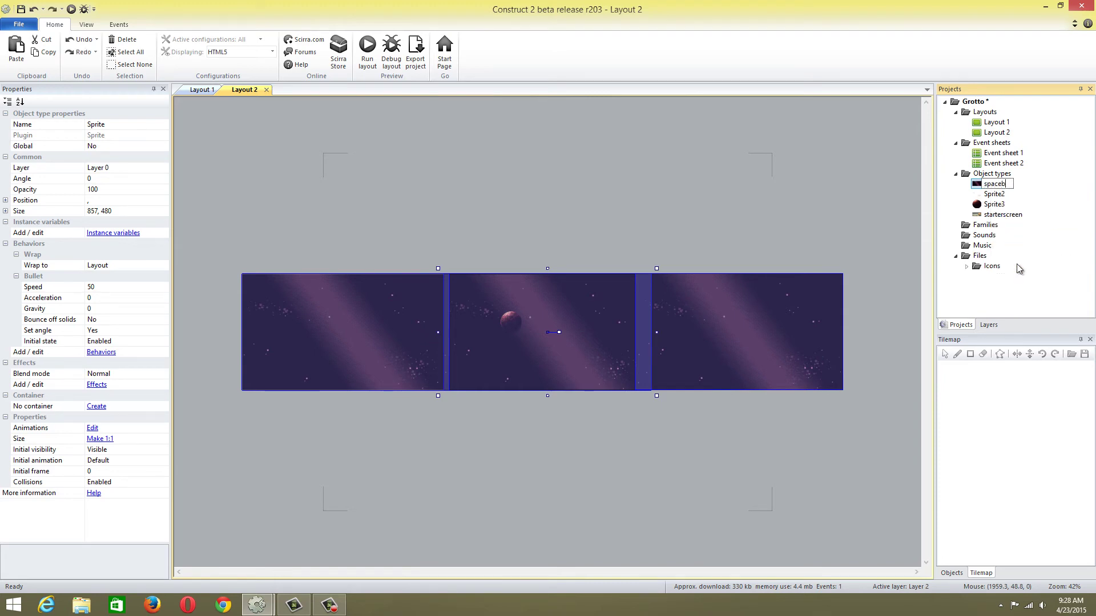
{"action": "type", "text": "spacebackground"}
{"action": "left_click", "coordinate": [768, 176]}
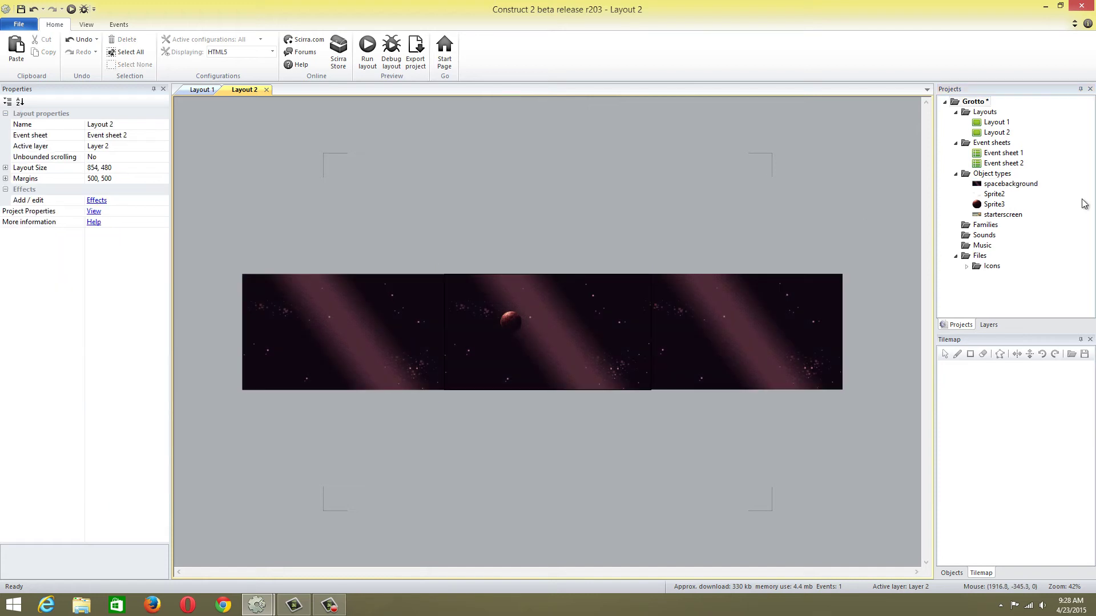
Rename Sprite2 to spacedust
{"action": "left_click", "coordinate": [992, 194]}
{"action": "right_click", "coordinate": [994, 193]}
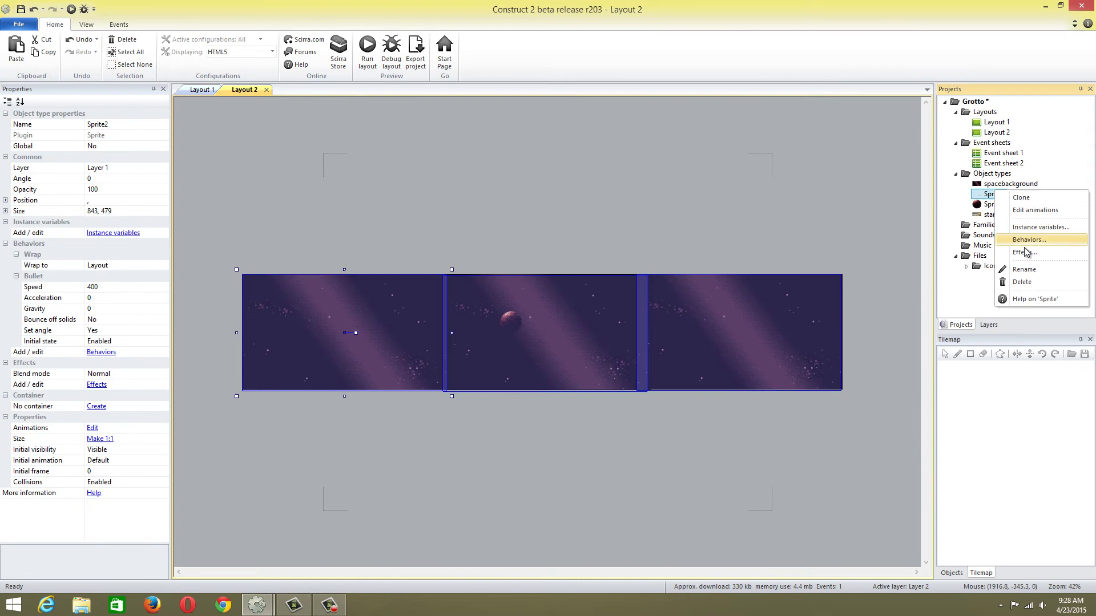
{"action": "left_click", "coordinate": [1033, 272]}
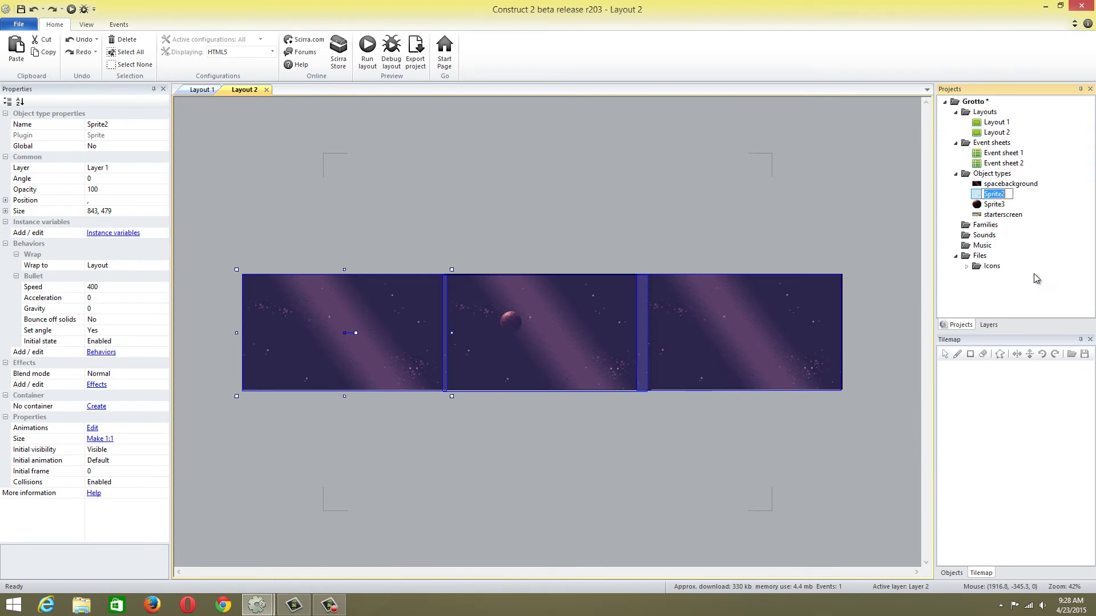
{"action": "type", "text": "spacedust"}
{"action": "key", "text": "Return"}
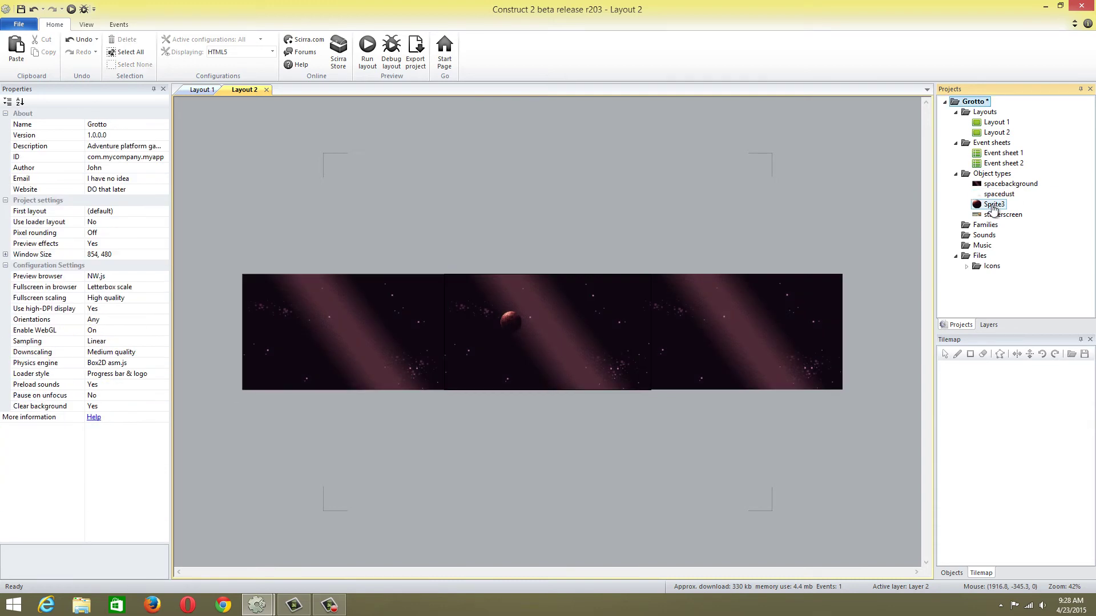
Rename Sprite3 to planet_1
{"action": "right_click", "coordinate": [993, 209]}
{"action": "left_click", "coordinate": [1021, 284]}
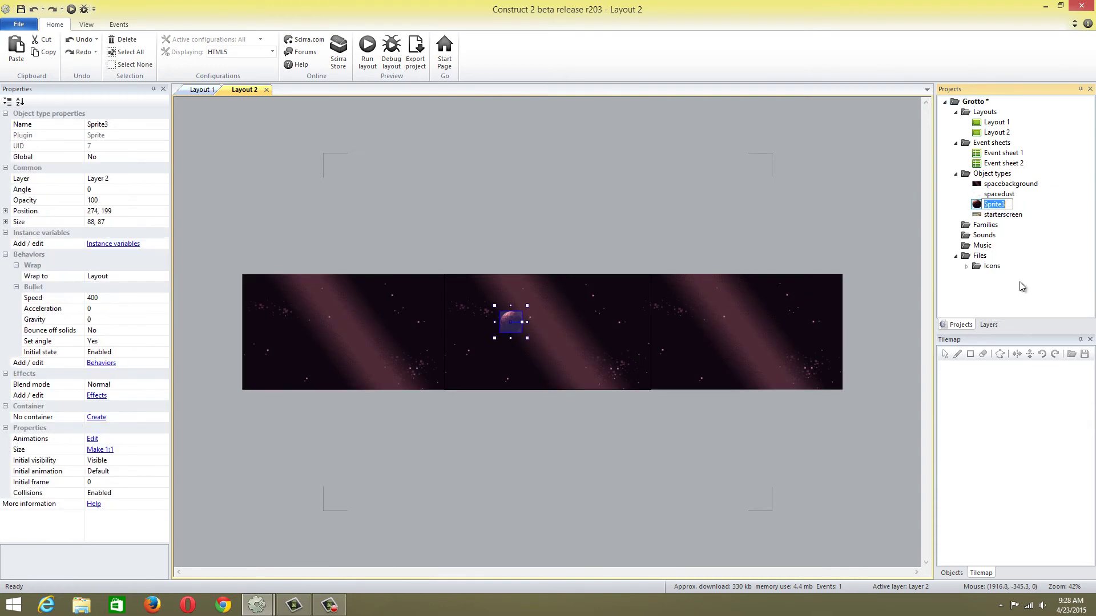
{"action": "type", "text": "planet_1"}
{"action": "left_click", "coordinate": [805, 204]}
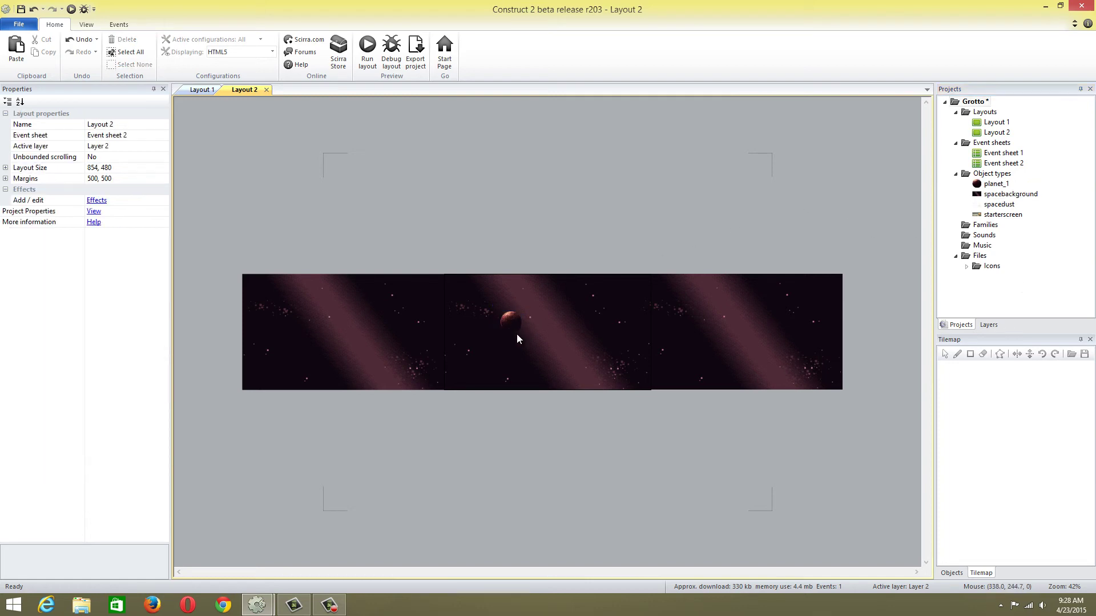
Set the Bullet speed of all spacedust instances to 20
{"action": "left_click", "coordinate": [407, 372]}
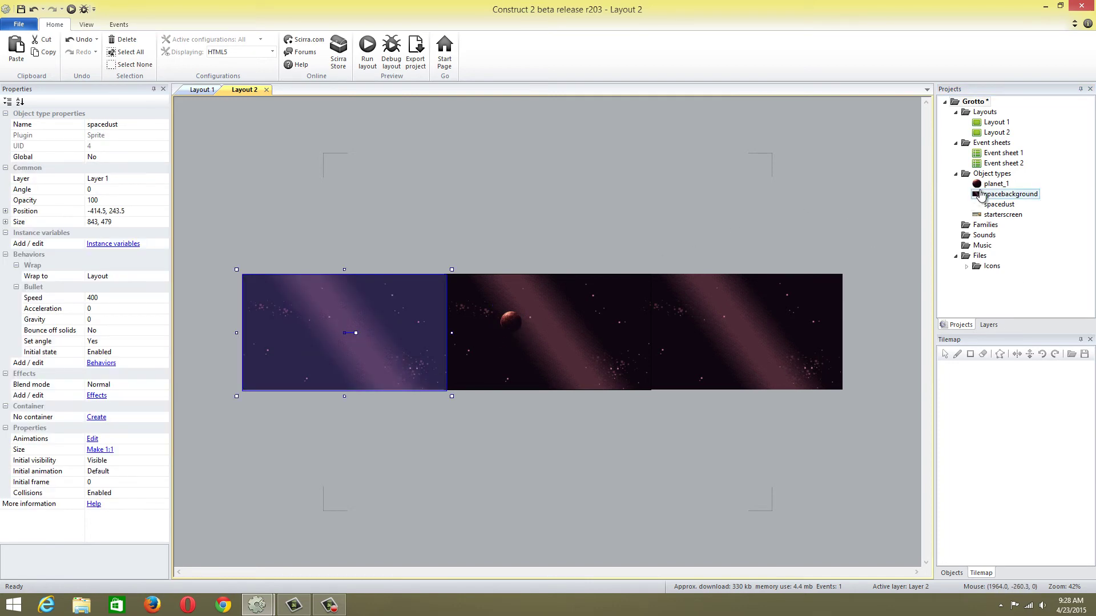
{"action": "left_click", "coordinate": [993, 204]}
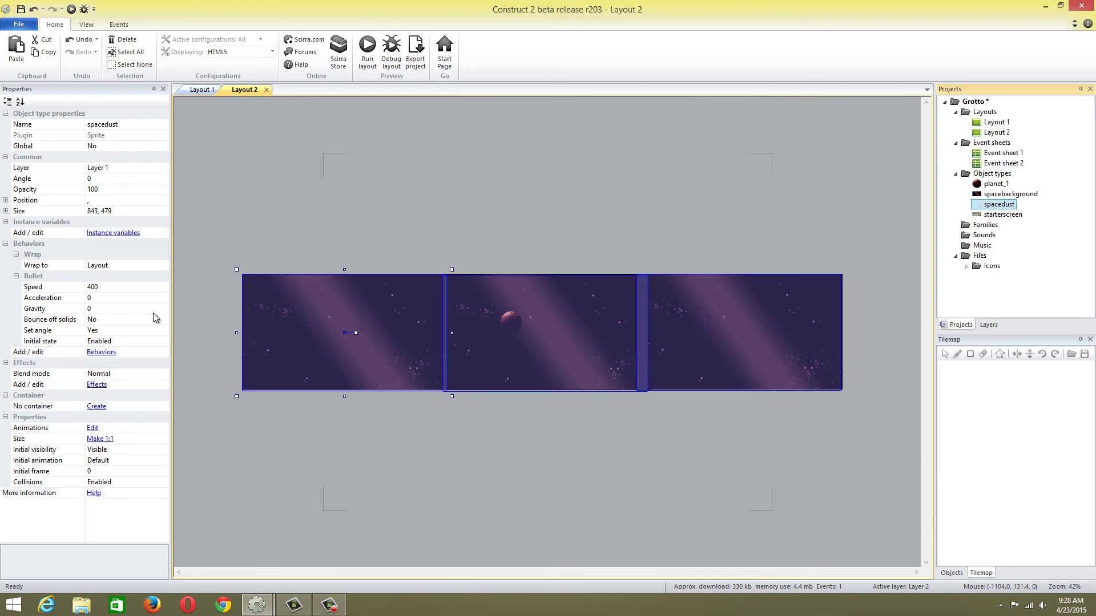
{"action": "left_click", "coordinate": [118, 285]}
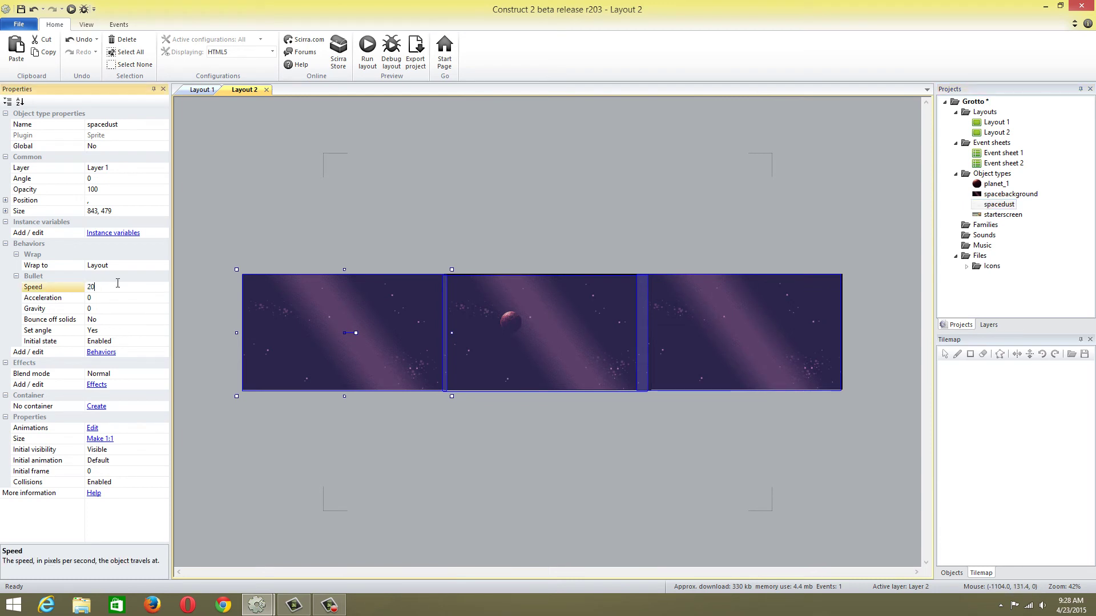
{"action": "type", "text": "20"}
{"action": "left_click", "coordinate": [574, 264]}
Set planet_1's Bullet speed to 15 and close the preview
{"action": "left_click", "coordinate": [510, 322]}
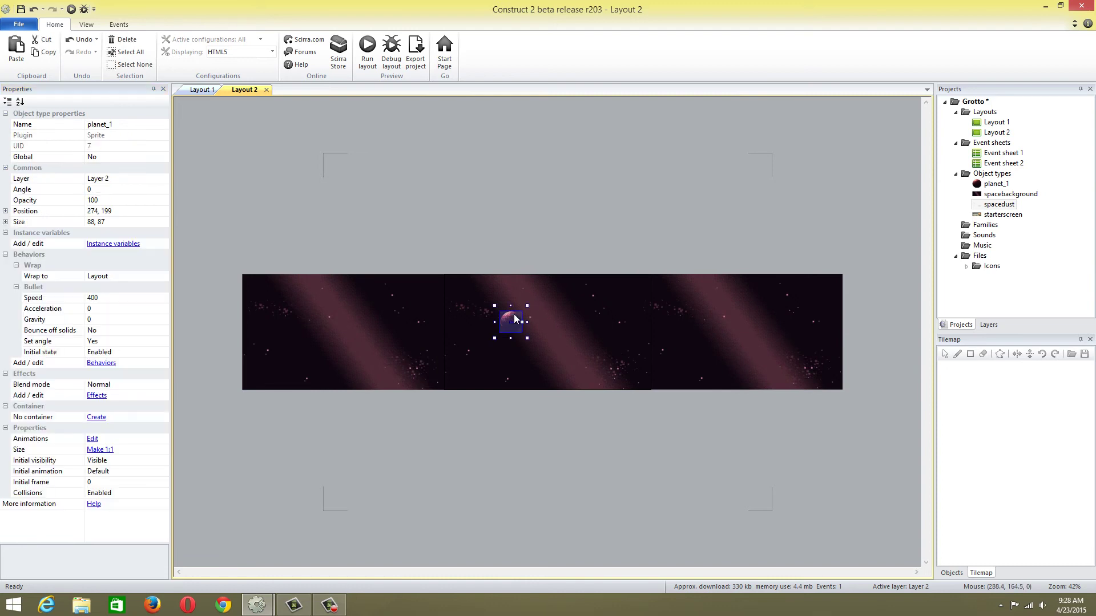
{"action": "left_click", "coordinate": [125, 302]}
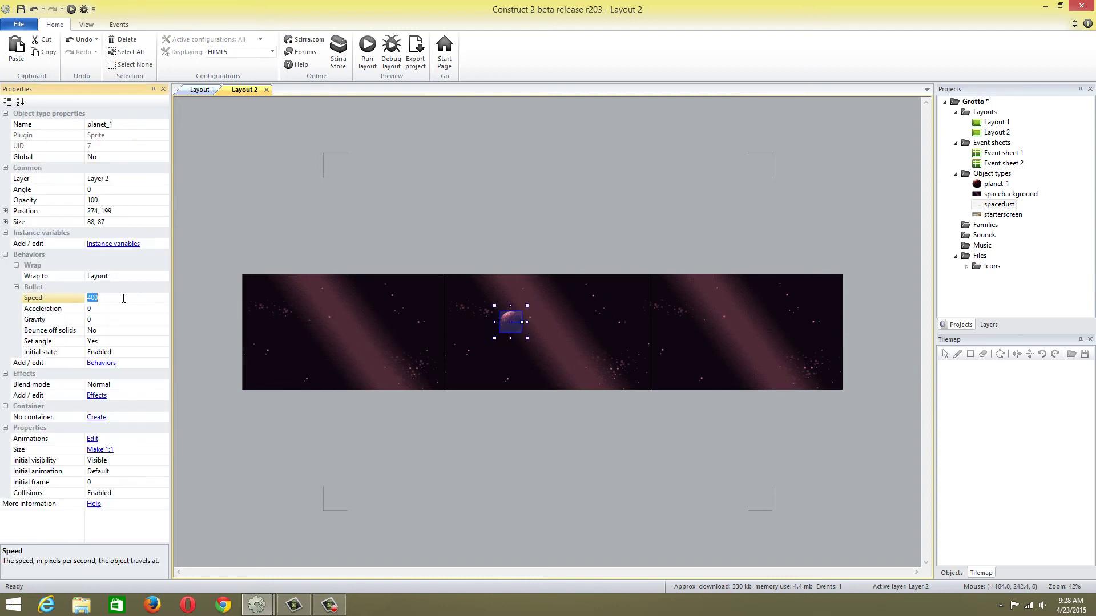
{"action": "left_click", "coordinate": [281, 186]}
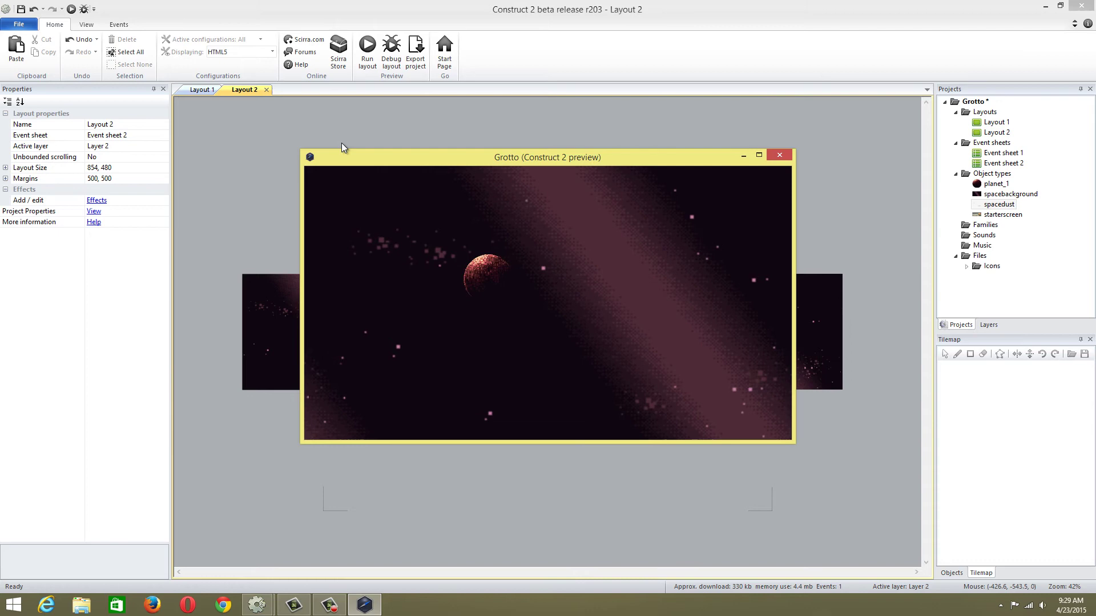
{"action": "left_click", "coordinate": [779, 156]}
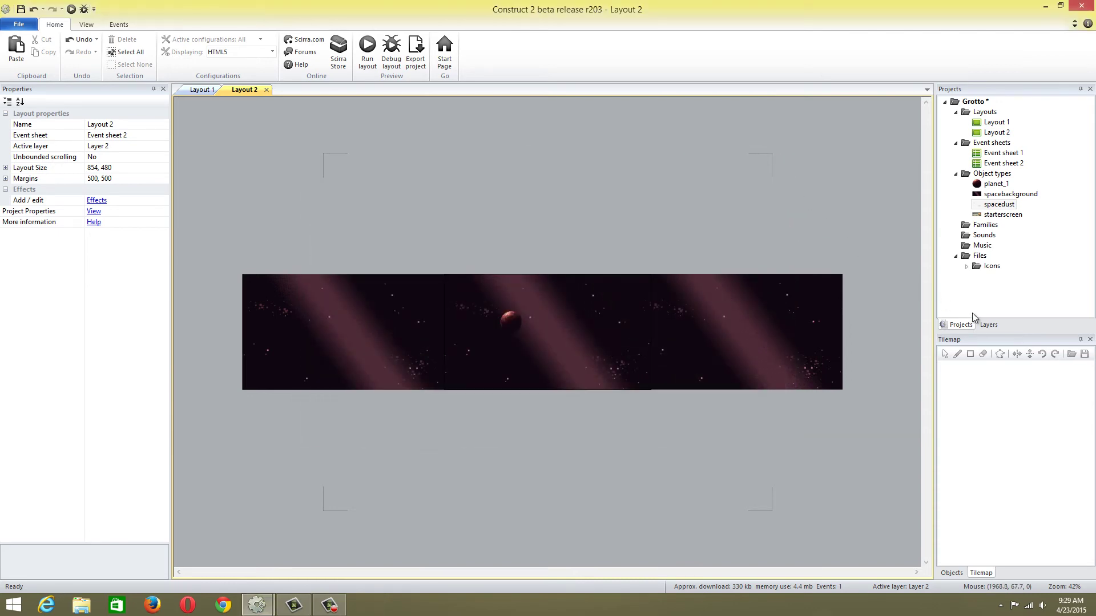
Add a new Layer 3 at the top of the layers
{"action": "left_click", "coordinate": [983, 324]}
{"action": "right_click", "coordinate": [968, 172]}
{"action": "left_click", "coordinate": [981, 183]}
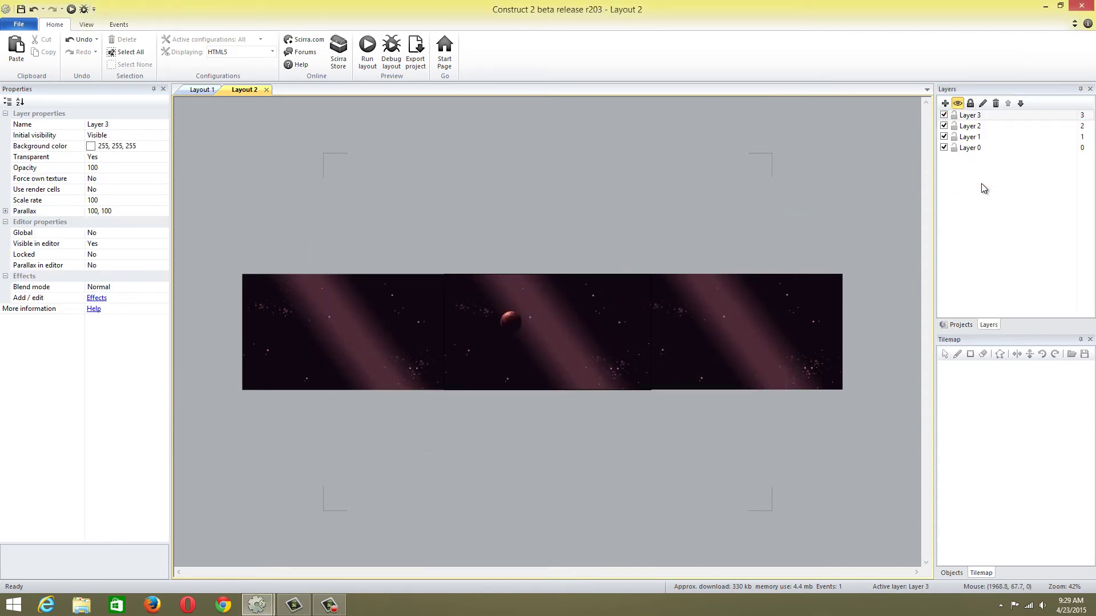
{"action": "left_click", "coordinate": [427, 159]}
Insert a sprite with the parallax-space-far-planets image and place it at 563, 407
{"action": "right_click", "coordinate": [429, 159]}
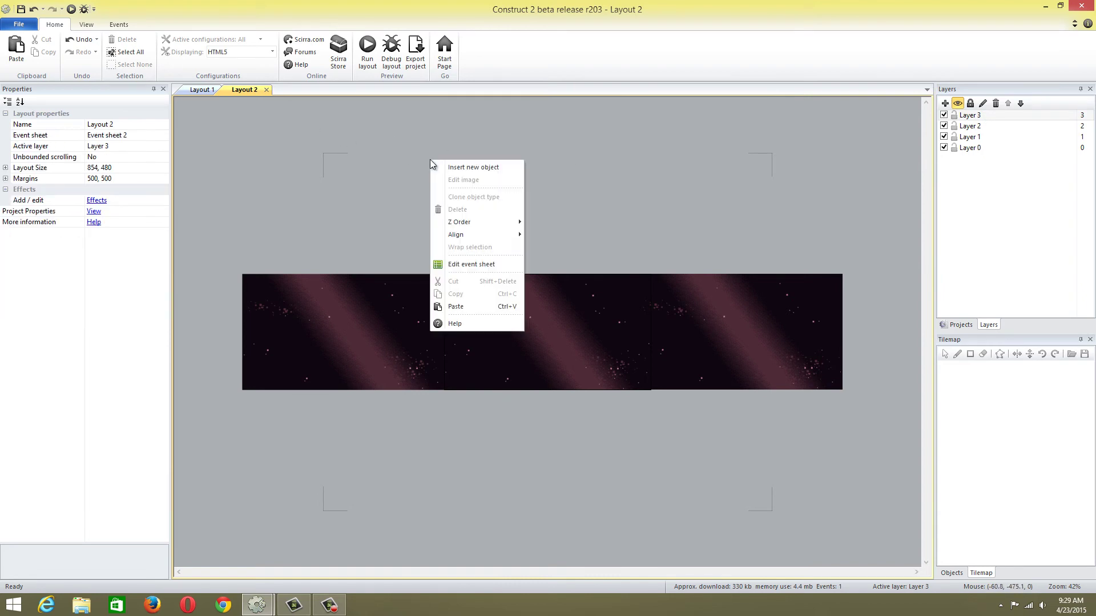
{"action": "left_click", "coordinate": [467, 172]}
{"action": "double_click", "coordinate": [488, 274]}
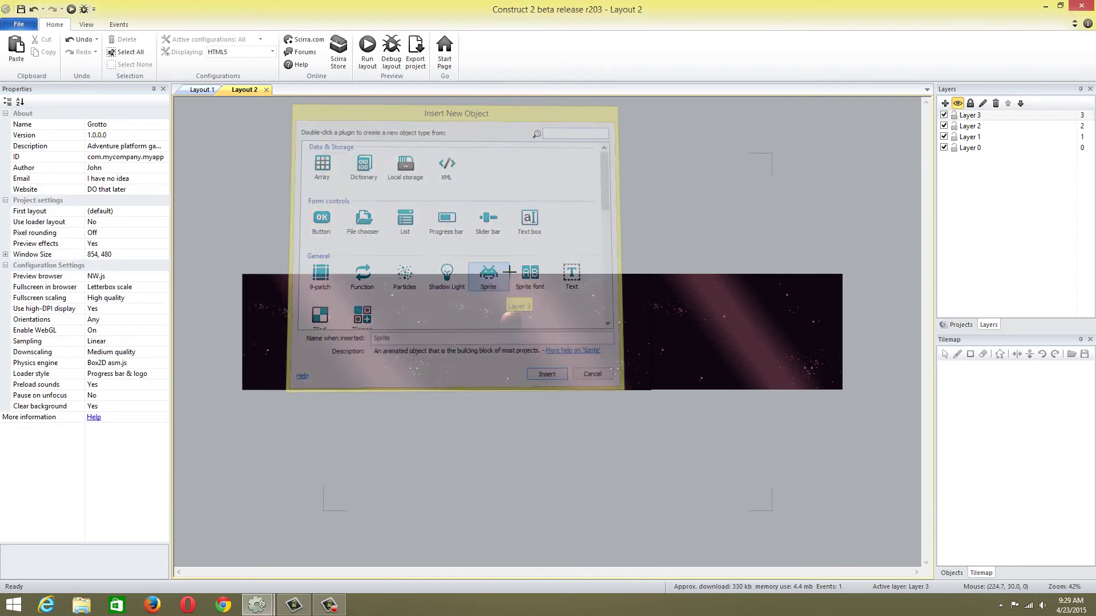
{"action": "left_click", "coordinate": [494, 223]}
{"action": "left_click", "coordinate": [165, 66]}
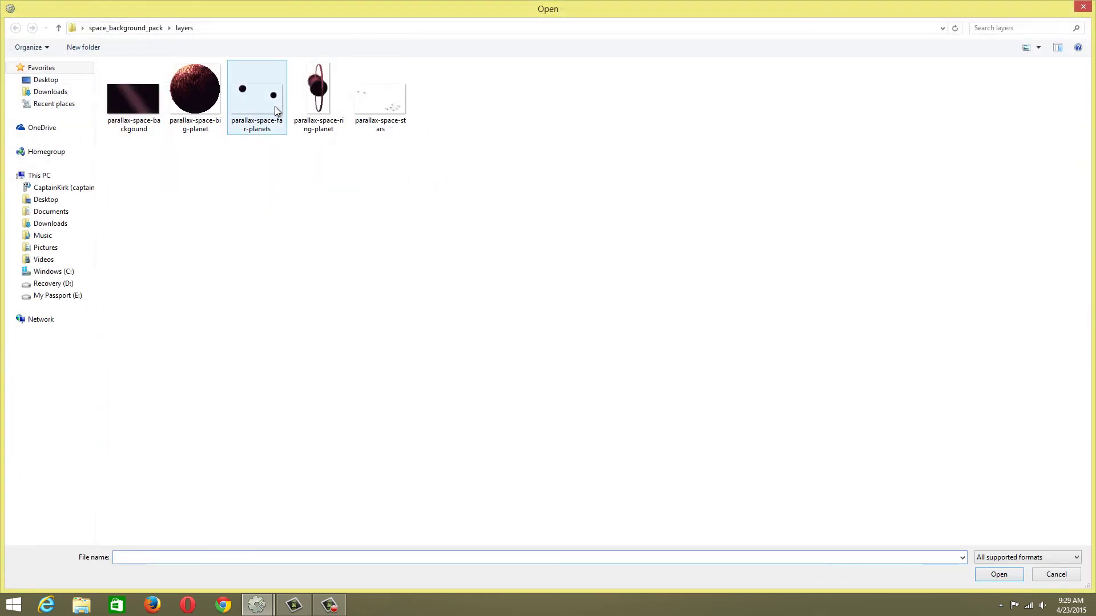
{"action": "left_click", "coordinate": [273, 105]}
{"action": "double_click", "coordinate": [273, 104]}
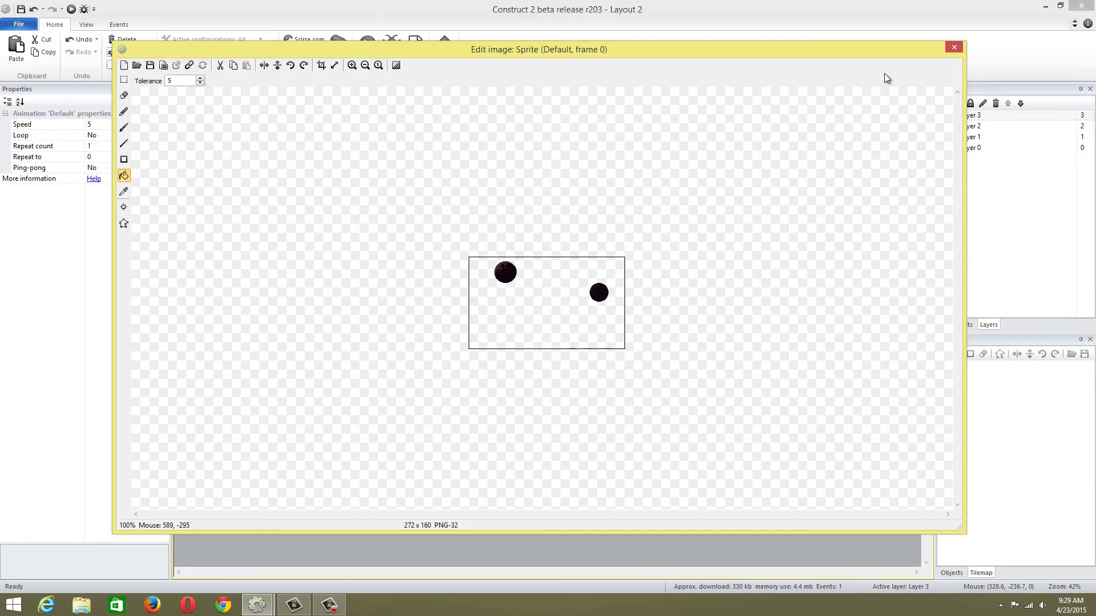
{"action": "left_click", "coordinate": [953, 48]}
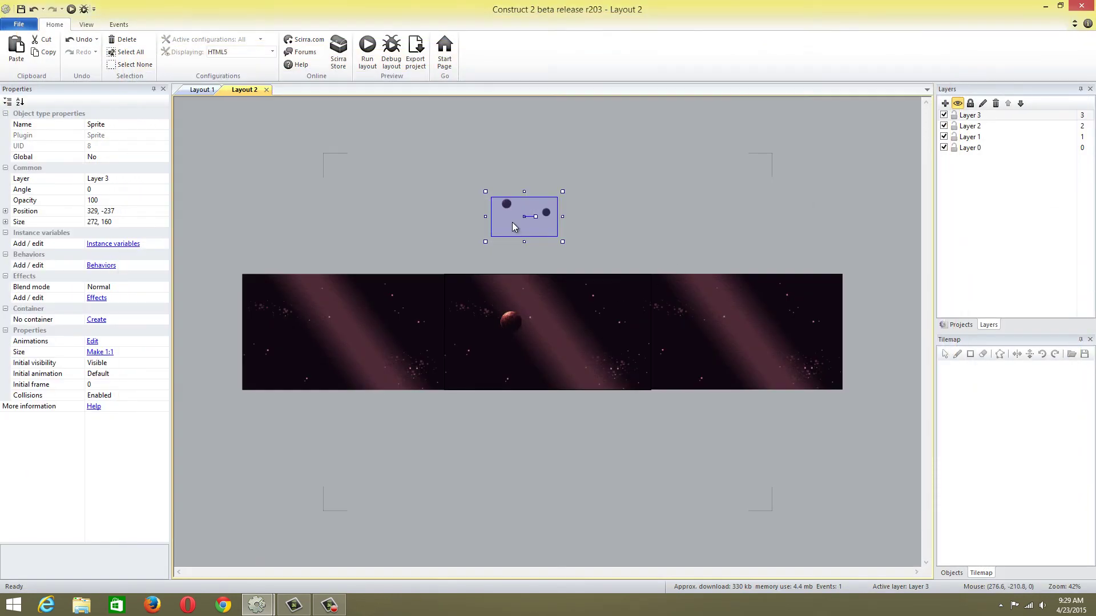
{"action": "left_click_drag", "start_coordinate": [513, 226], "coordinate": [574, 372]}
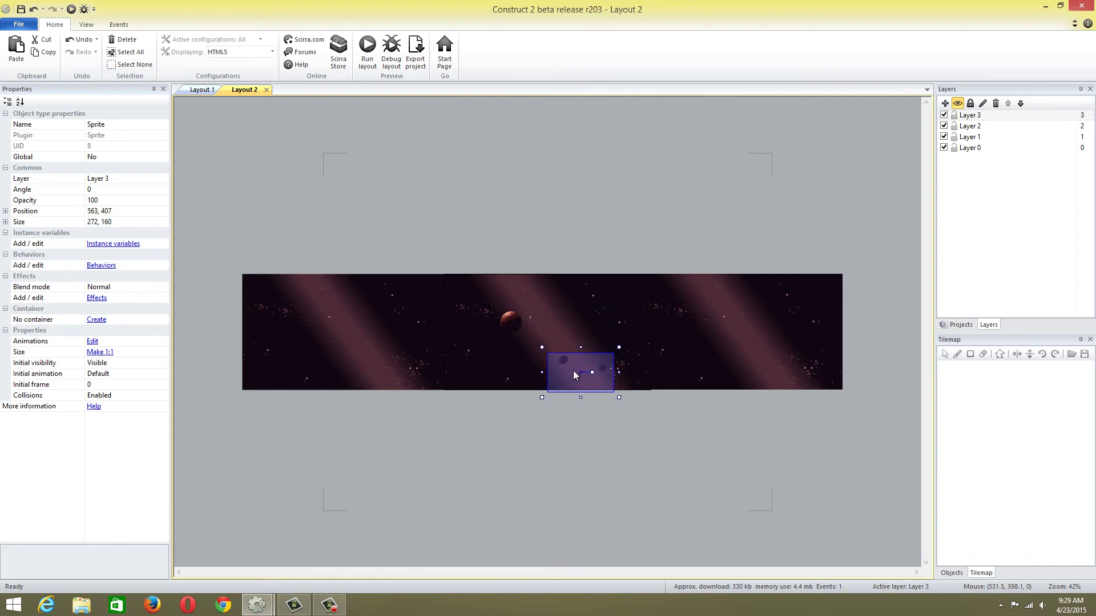
Attach Wrap and Bullet behaviours to the two-dark-planets sprite, then deselect it
{"action": "left_click", "coordinate": [101, 266]}
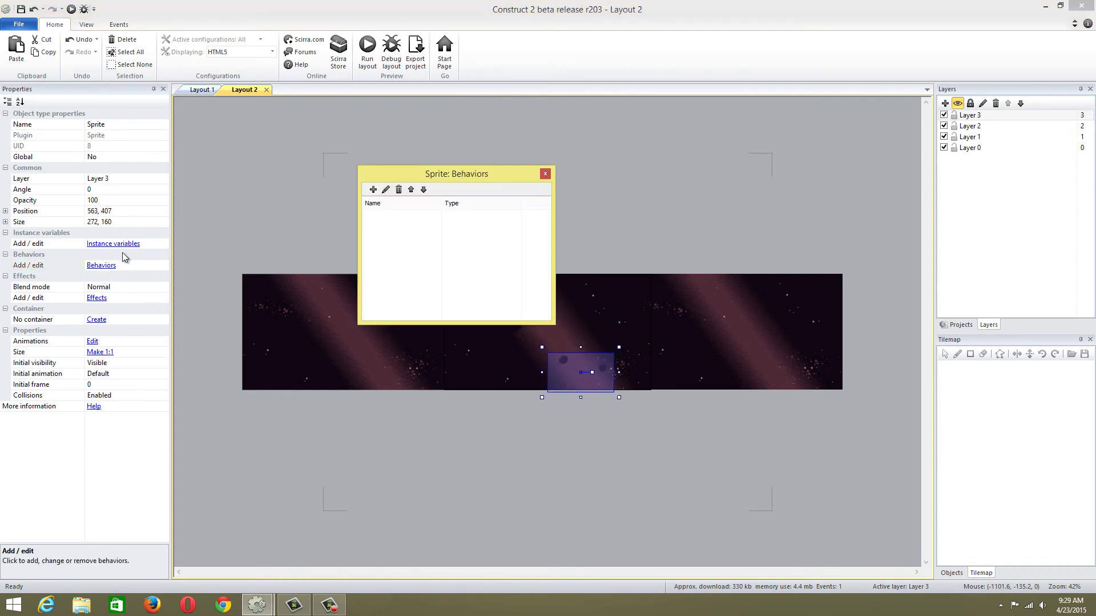
{"action": "left_click", "coordinate": [373, 190]}
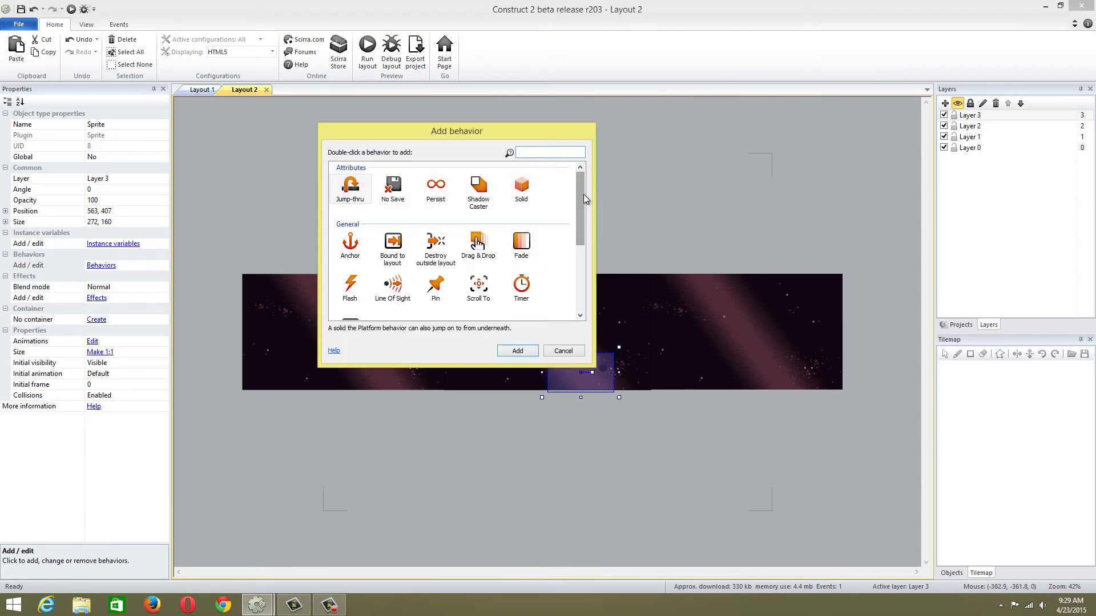
{"action": "scroll", "coordinate": [582, 202], "scroll_direction": "down", "scroll_amount": 5}
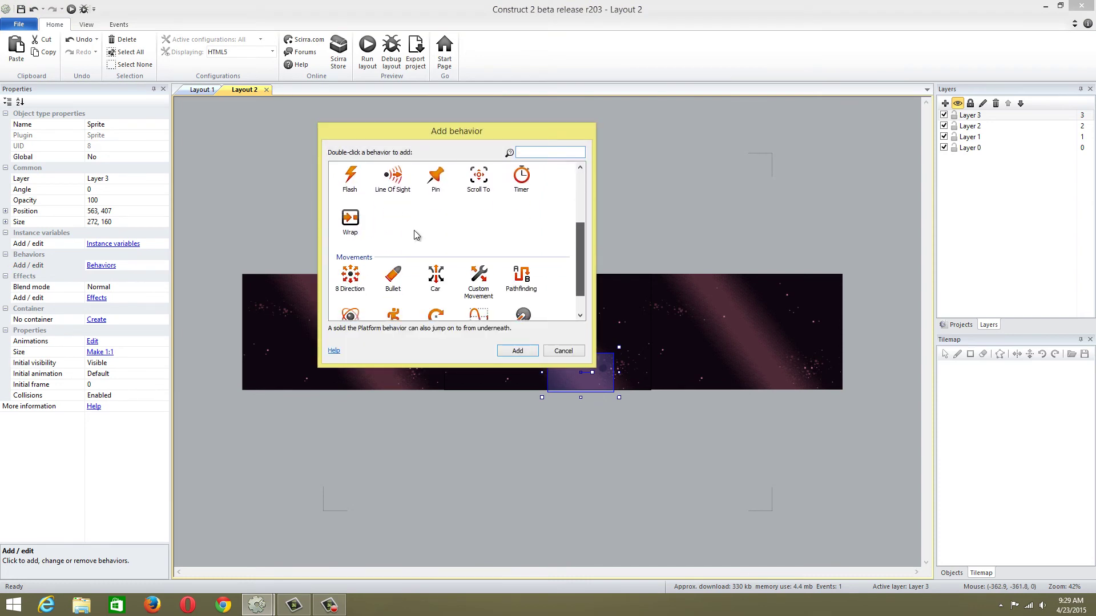
{"action": "double_click", "coordinate": [351, 218]}
{"action": "left_click", "coordinate": [372, 190]}
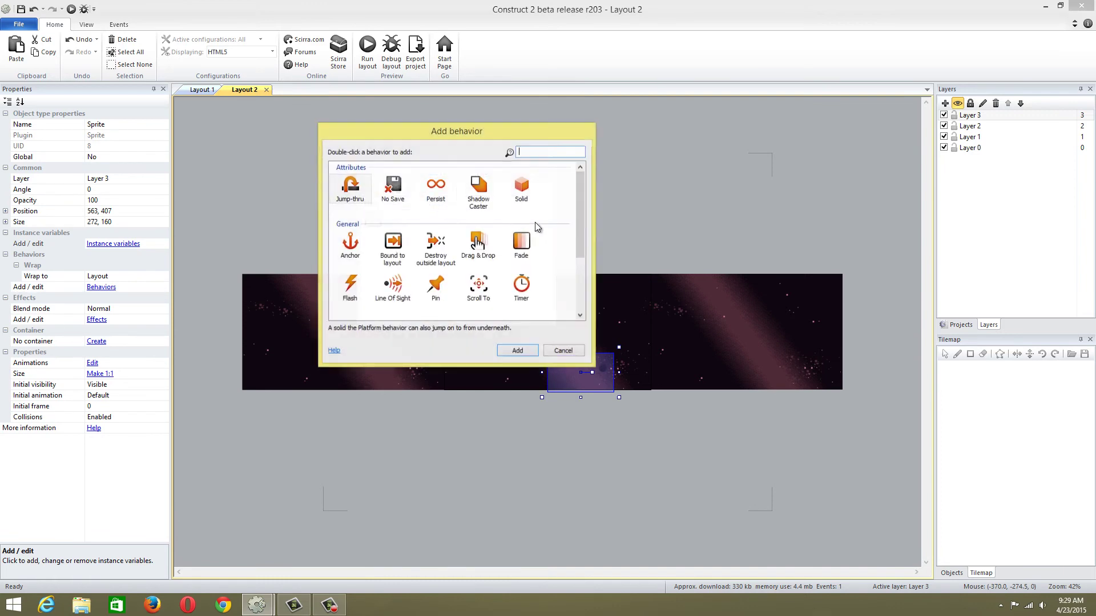
{"action": "scroll", "coordinate": [584, 204], "scroll_direction": "down", "scroll_amount": 5}
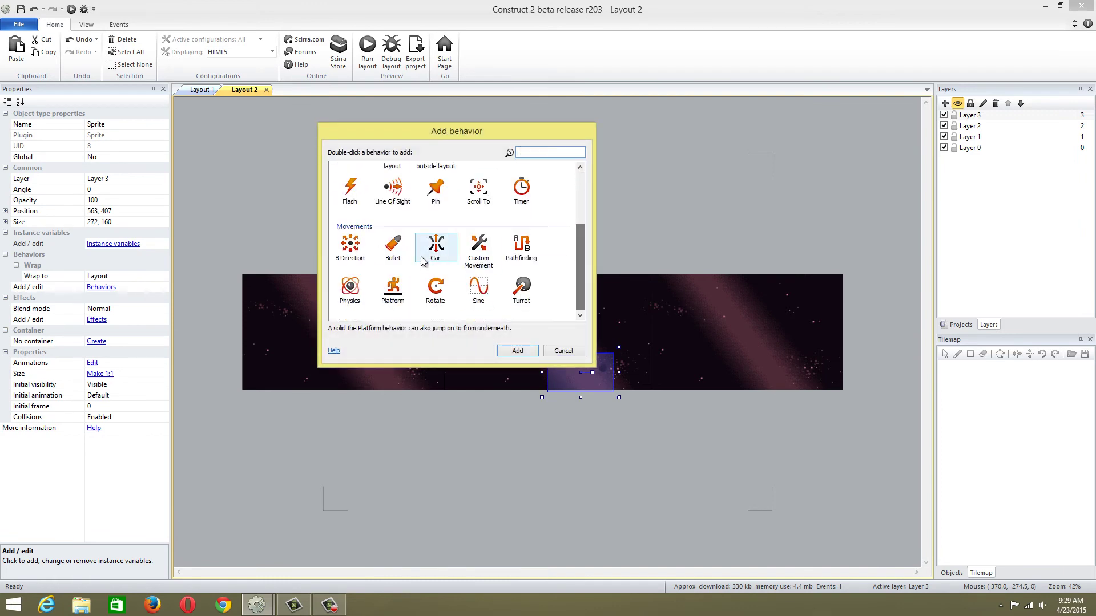
{"action": "double_click", "coordinate": [393, 245]}
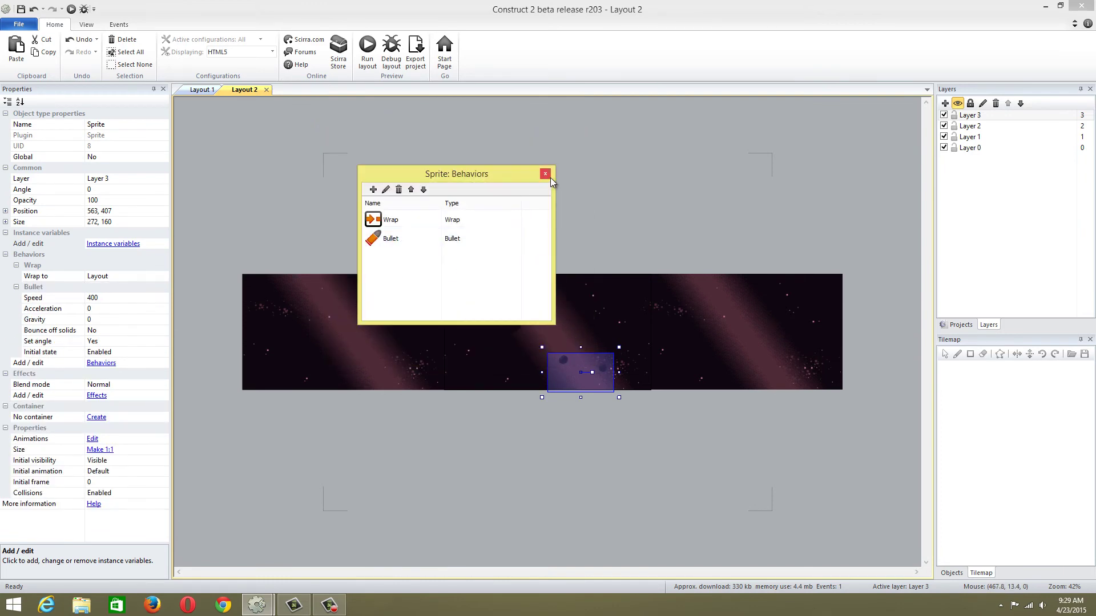
{"action": "left_click", "coordinate": [549, 176]}
{"action": "left_click", "coordinate": [110, 297]}
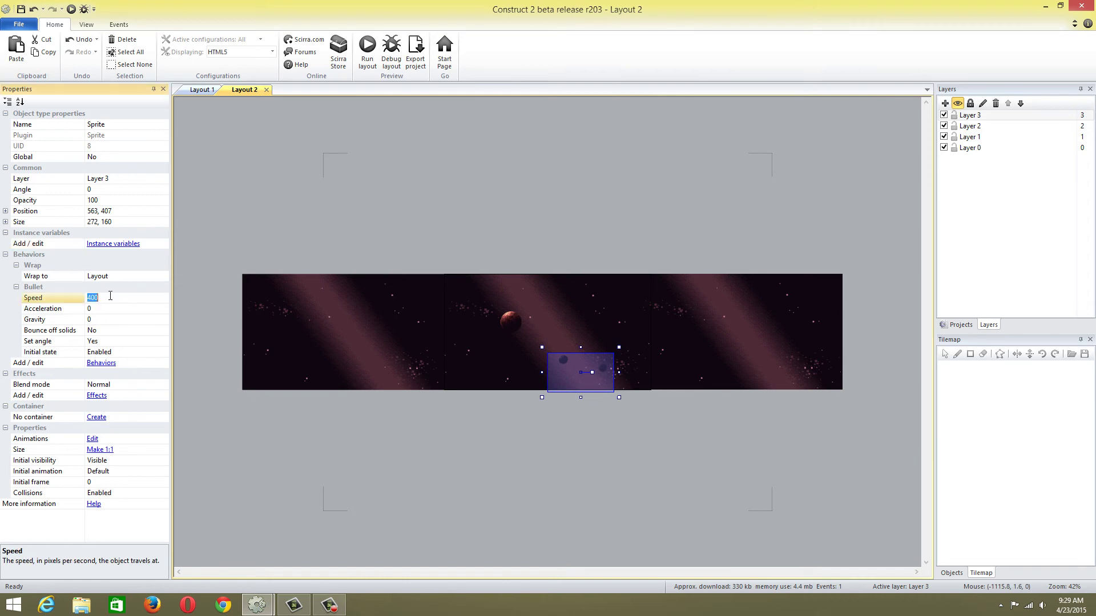
{"action": "left_click", "coordinate": [673, 249]}
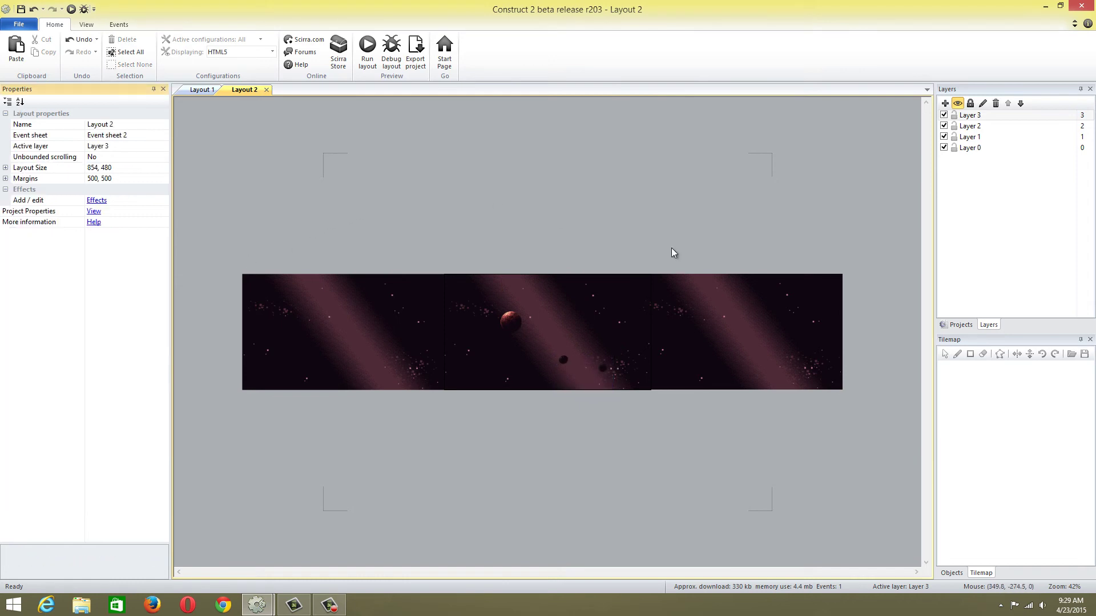
Add a new Layer 4 on top of Layer 3
{"action": "right_click", "coordinate": [976, 275]}
{"action": "left_click", "coordinate": [983, 279]}
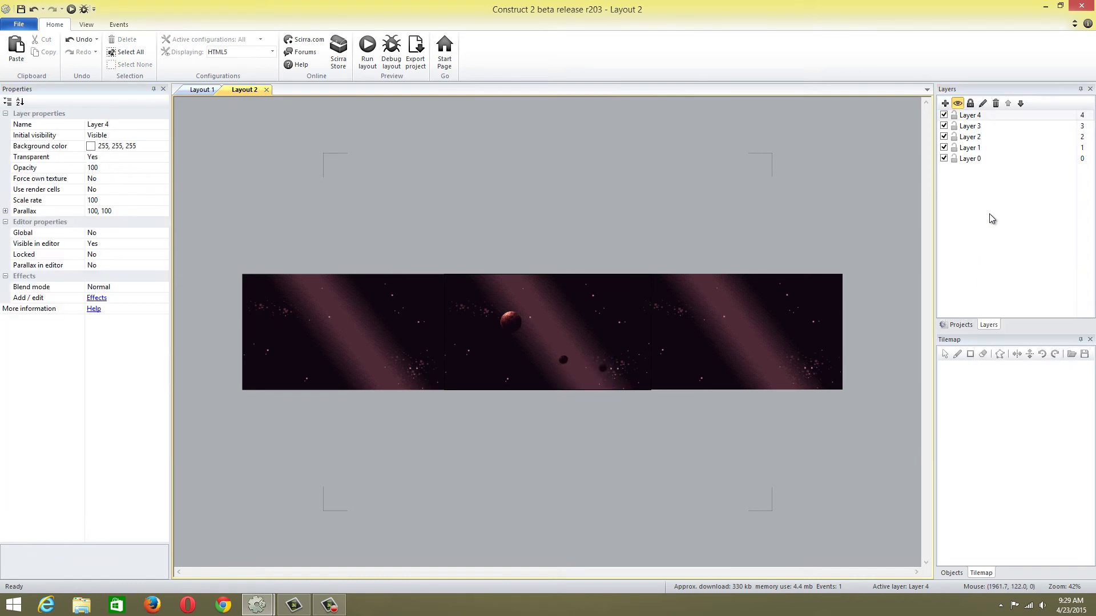
{"action": "left_click", "coordinate": [350, 172]}
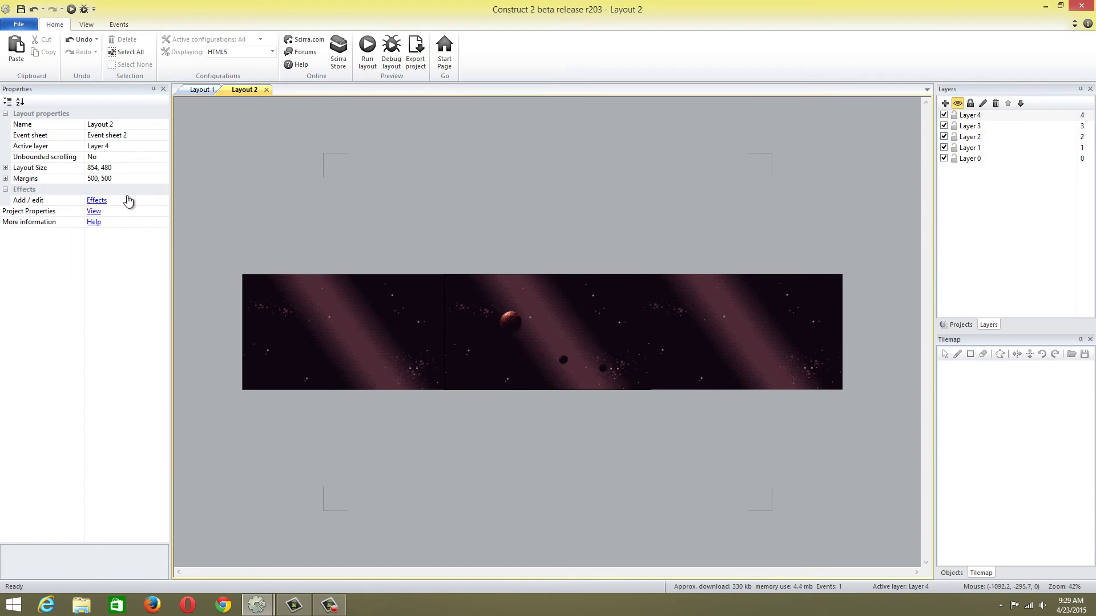
Insert a sprite loaded with the ringed-planet image and drag it onto the upper background
{"action": "right_click", "coordinate": [501, 195]}
{"action": "left_click", "coordinate": [537, 202]}
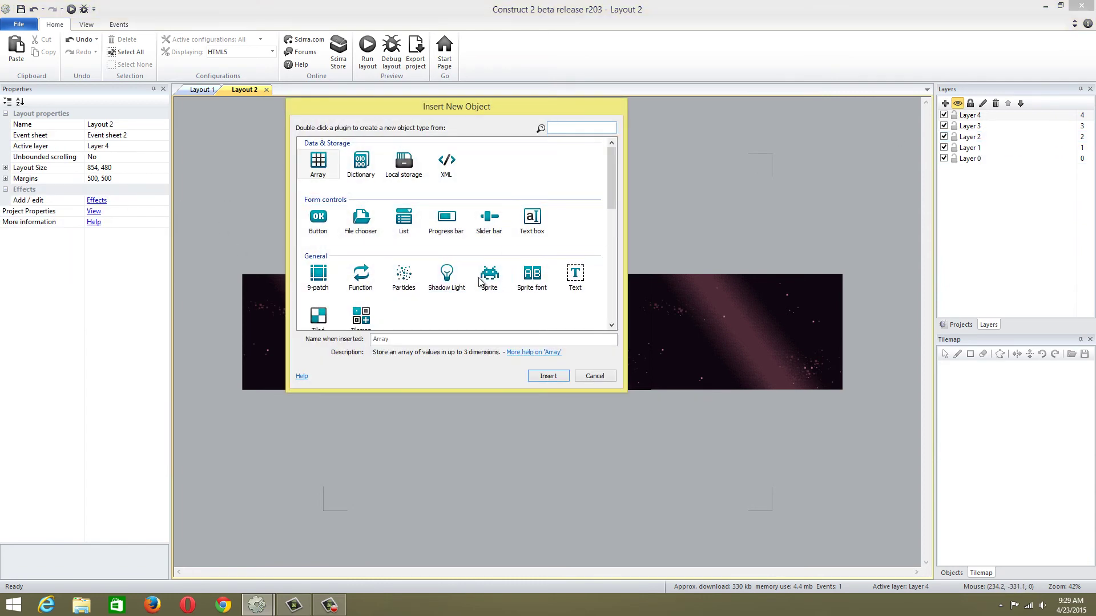
{"action": "double_click", "coordinate": [491, 277]}
{"action": "left_click", "coordinate": [495, 210]}
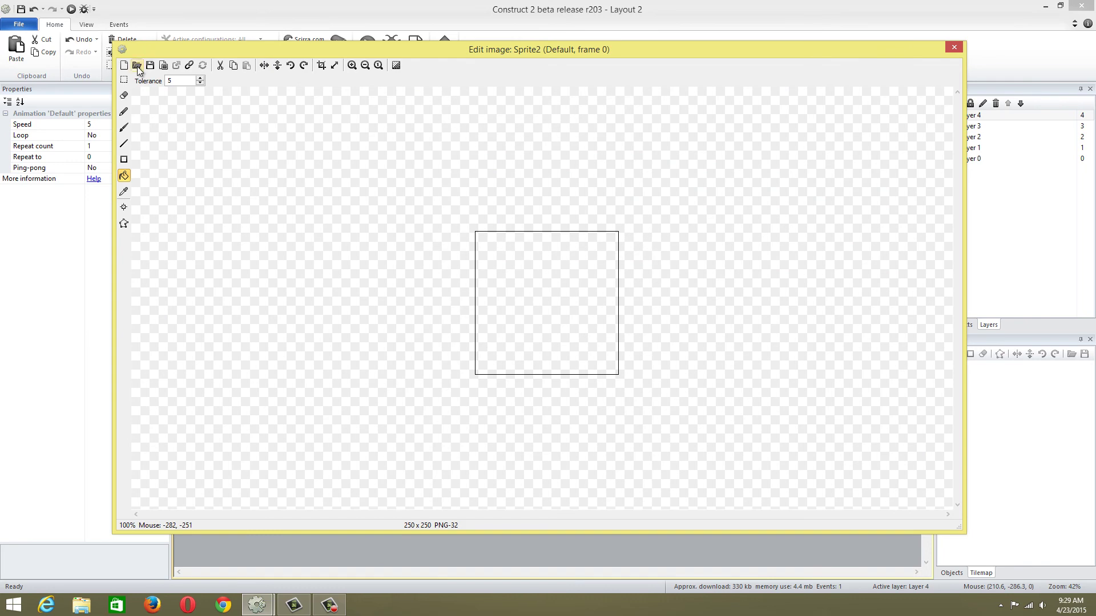
{"action": "left_click", "coordinate": [141, 66]}
{"action": "double_click", "coordinate": [346, 91]}
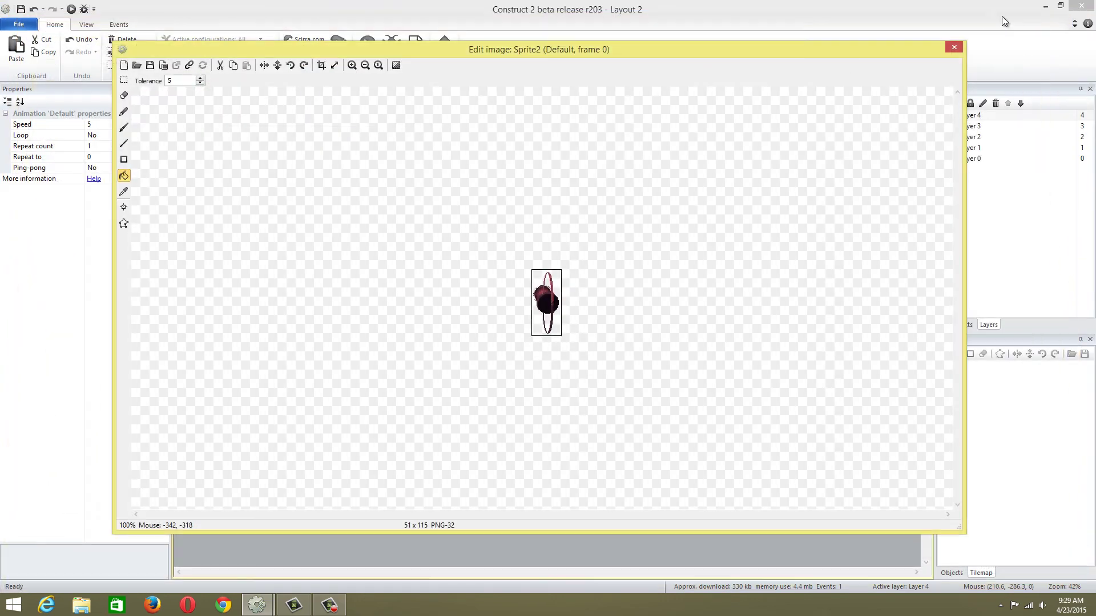
{"action": "left_click", "coordinate": [949, 47]}
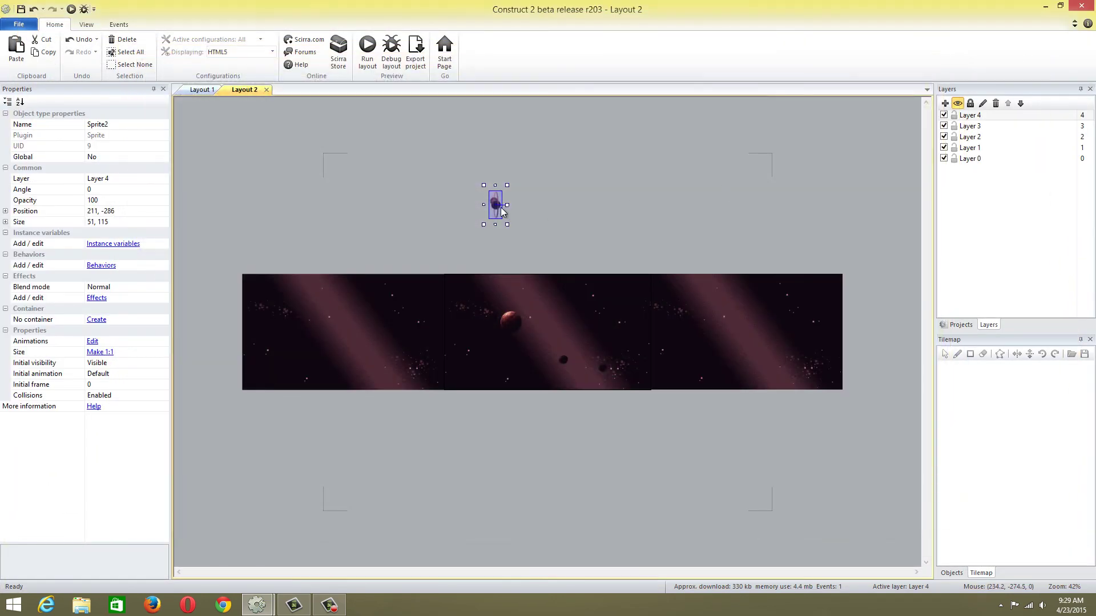
{"action": "left_click_drag", "start_coordinate": [502, 212], "coordinate": [587, 310]}
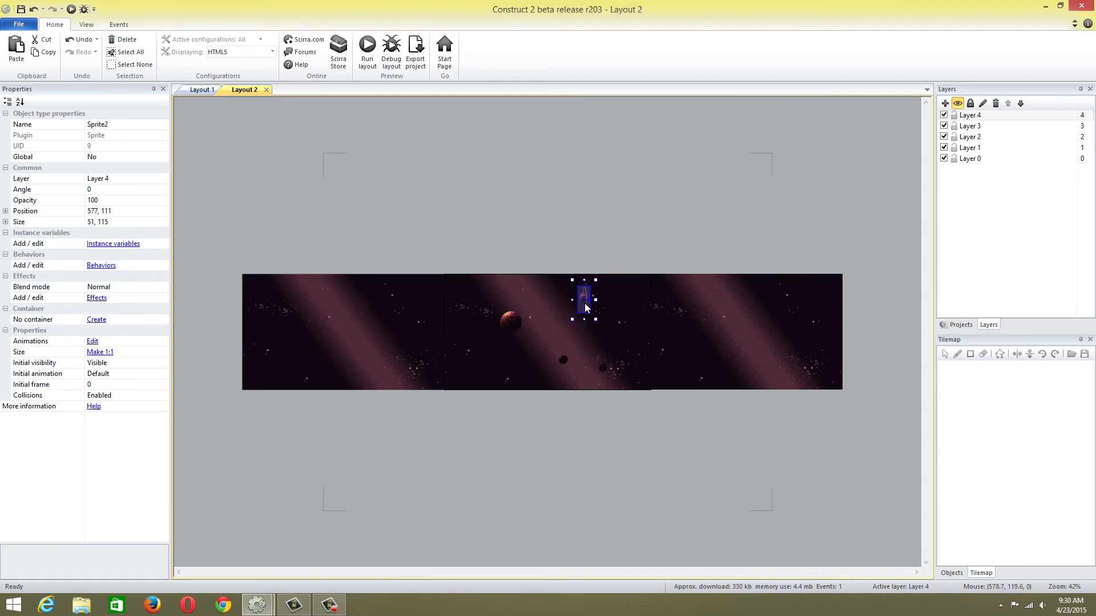
Attach Wrap and Bullet behaviours to the ringed-planet Sprite2
{"action": "left_click", "coordinate": [109, 288]}
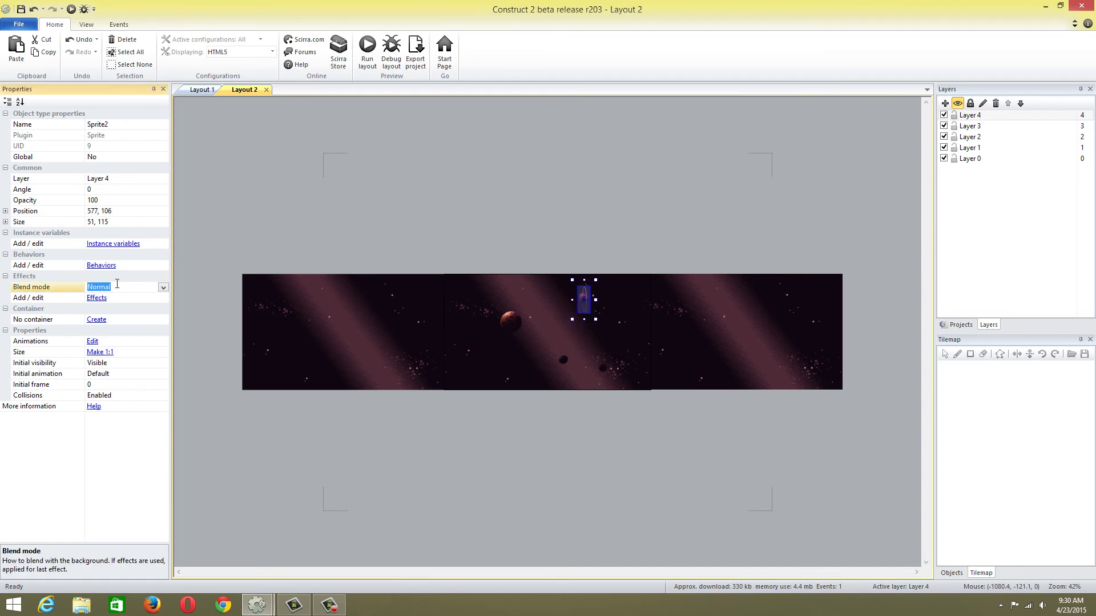
{"action": "left_click", "coordinate": [108, 265]}
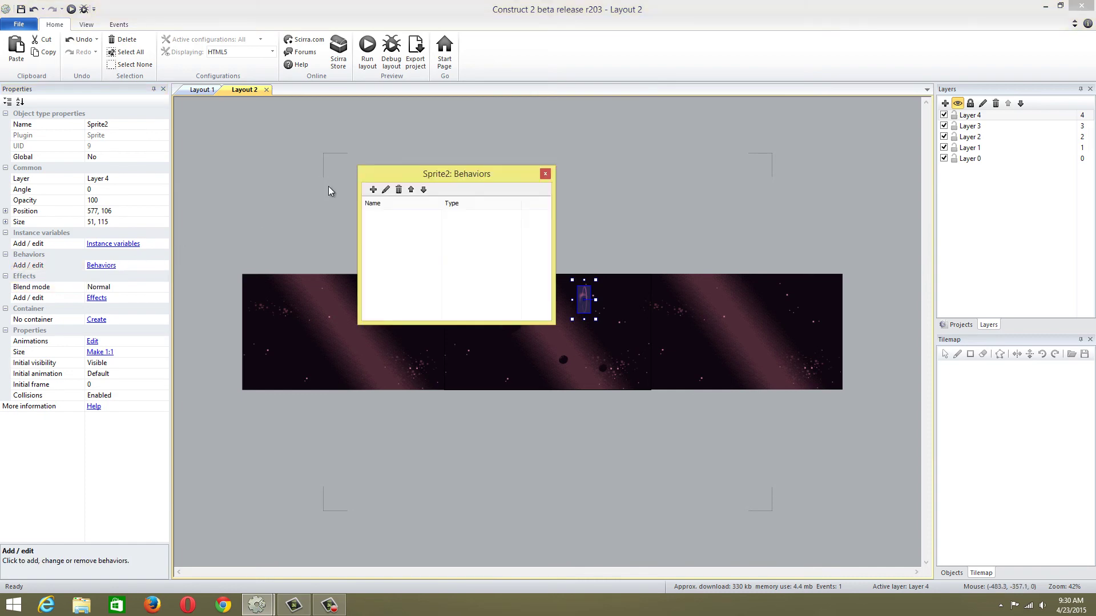
{"action": "left_click", "coordinate": [372, 189]}
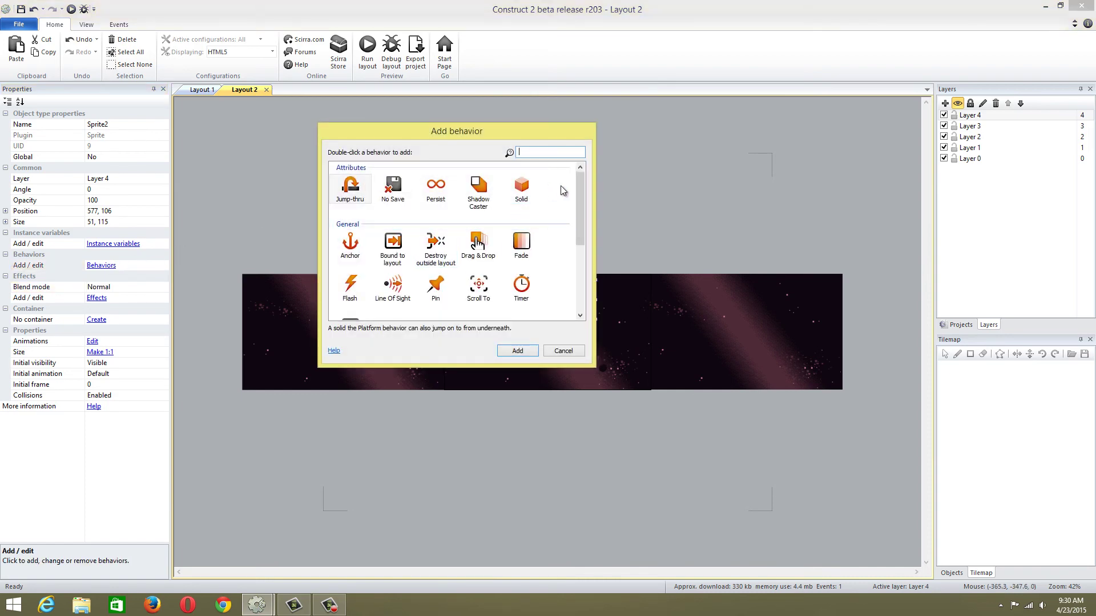
{"action": "left_click_drag", "start_coordinate": [579, 186], "coordinate": [565, 260]}
{"action": "double_click", "coordinate": [350, 188]}
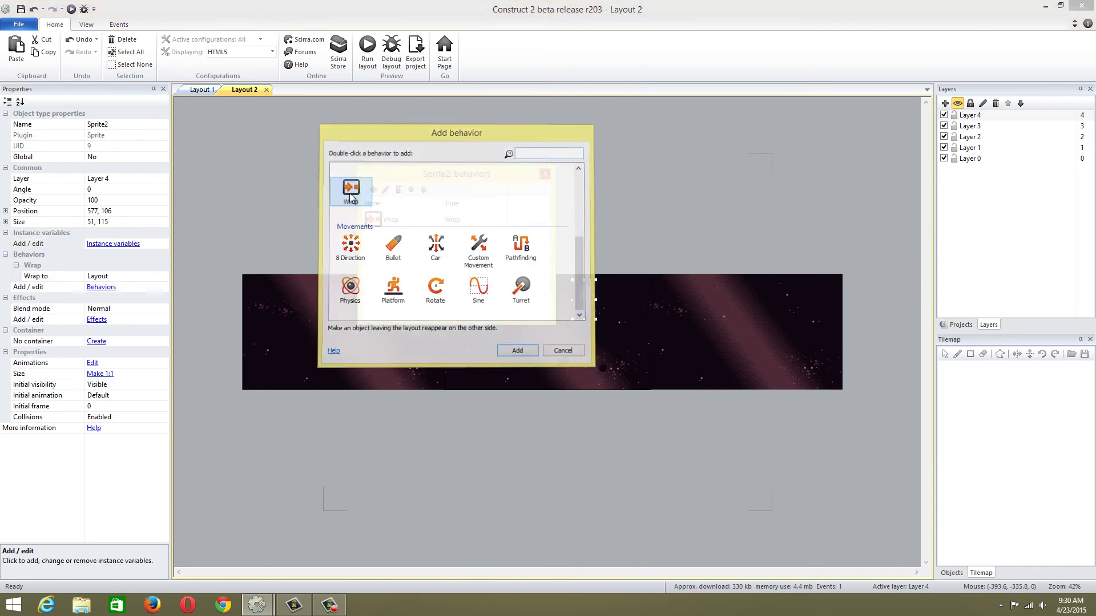
{"action": "left_click", "coordinate": [372, 190]}
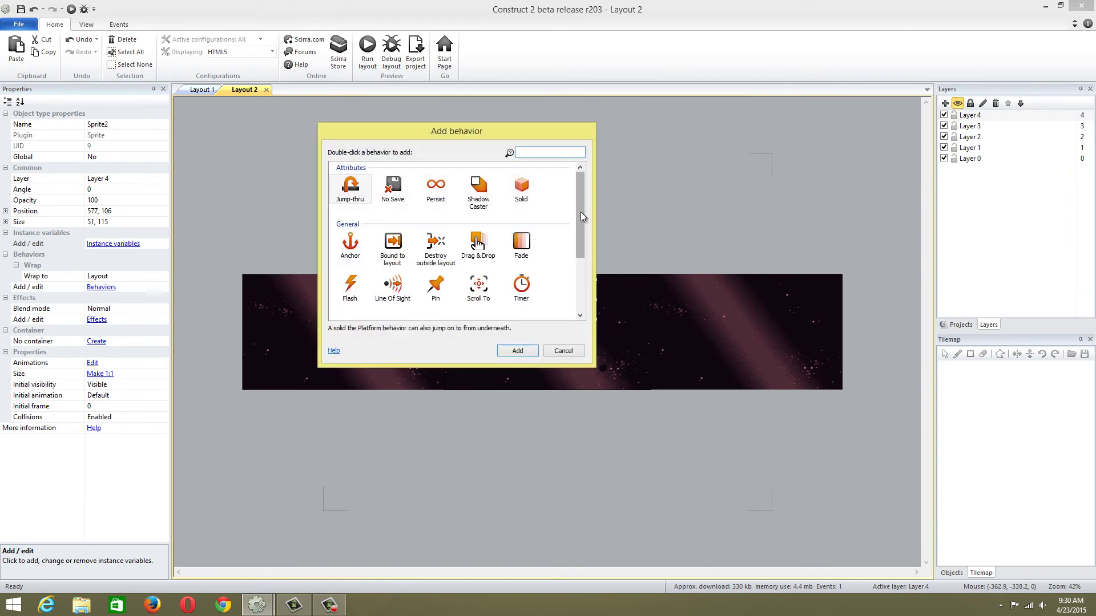
{"action": "left_click_drag", "start_coordinate": [580, 211], "coordinate": [580, 282]}
{"action": "double_click", "coordinate": [394, 246]}
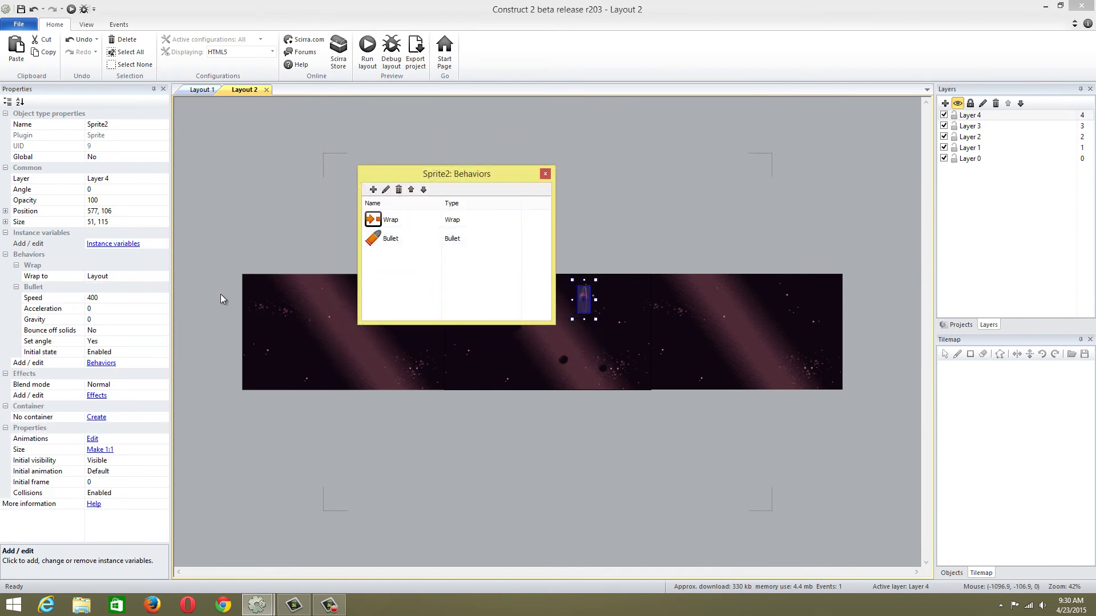
{"action": "left_click", "coordinate": [545, 175]}
Set the ringed planet's bullet Speed to 100
{"action": "left_click", "coordinate": [152, 297]}
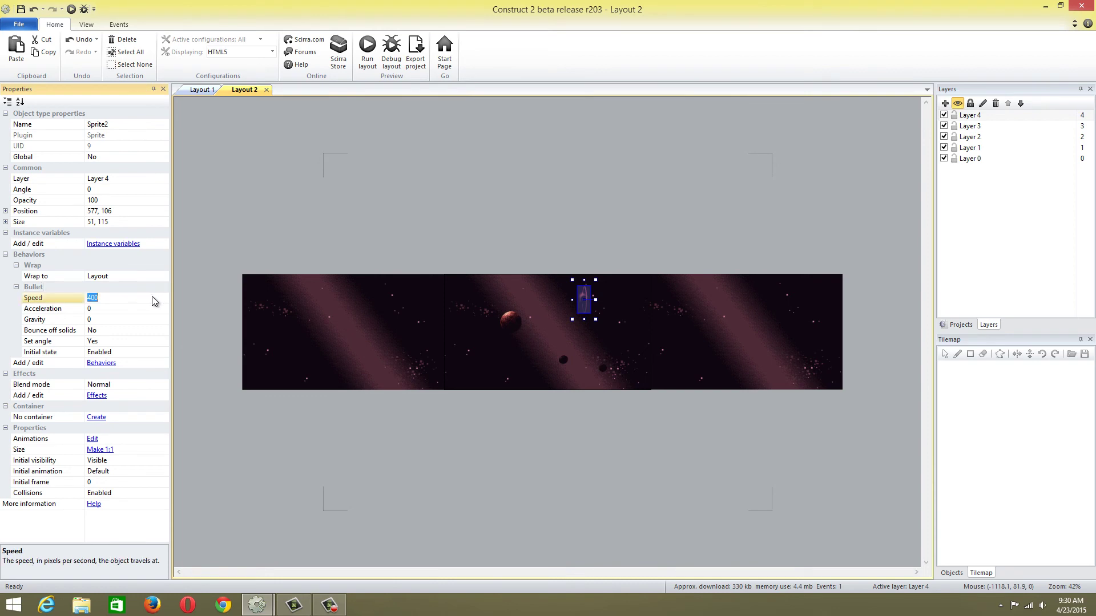
{"action": "type", "text": "100"}
{"action": "left_click", "coordinate": [335, 212]}
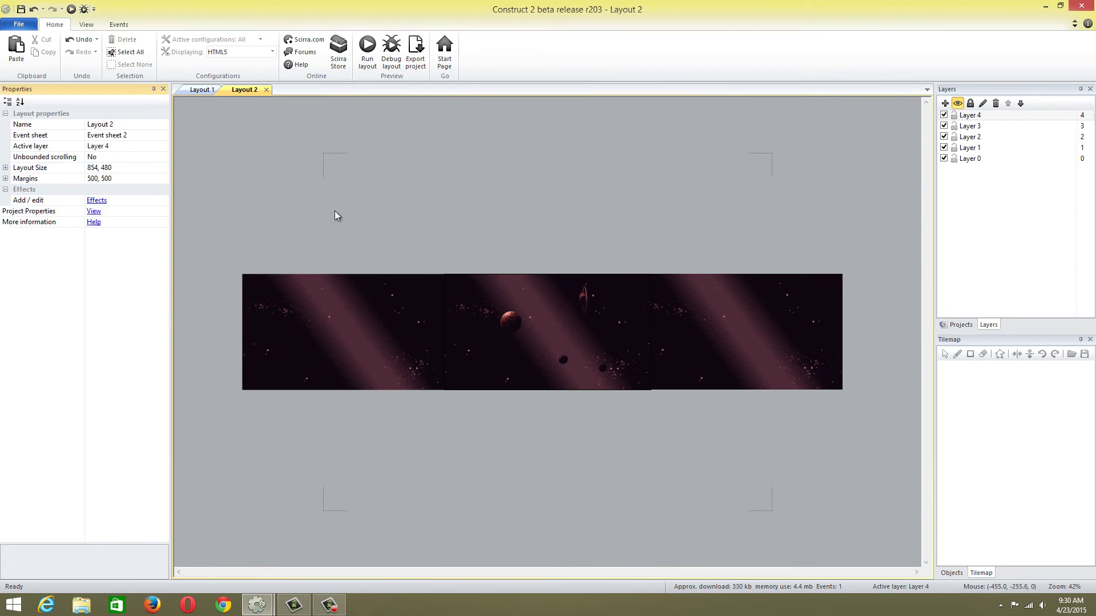
{"action": "left_click", "coordinate": [366, 46]}
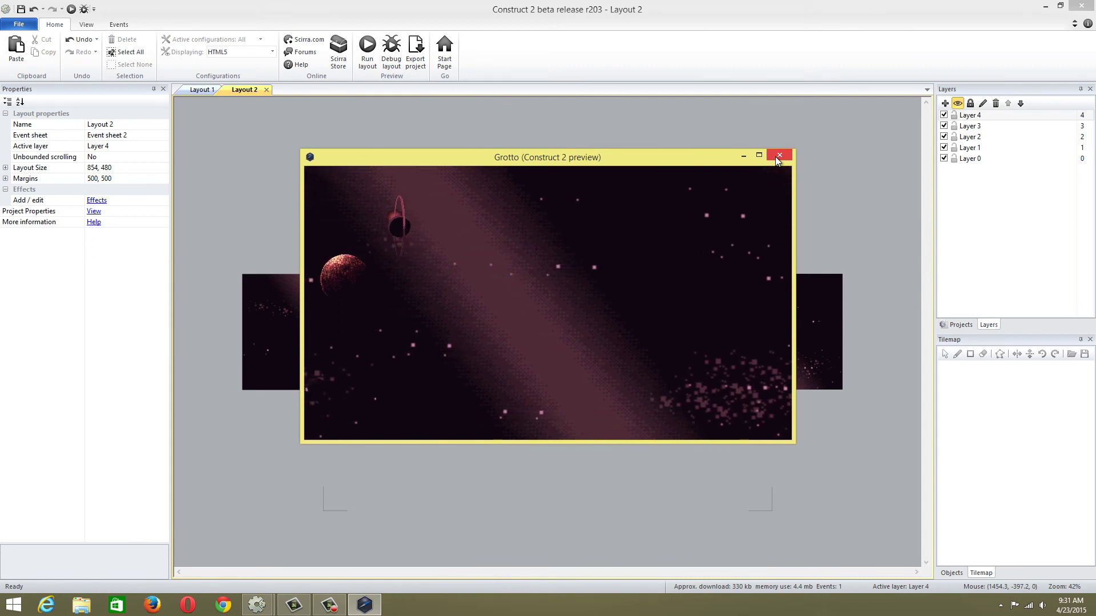
Close the preview and insert a sprite, closing its image editor with no image
{"action": "left_click", "coordinate": [778, 156]}
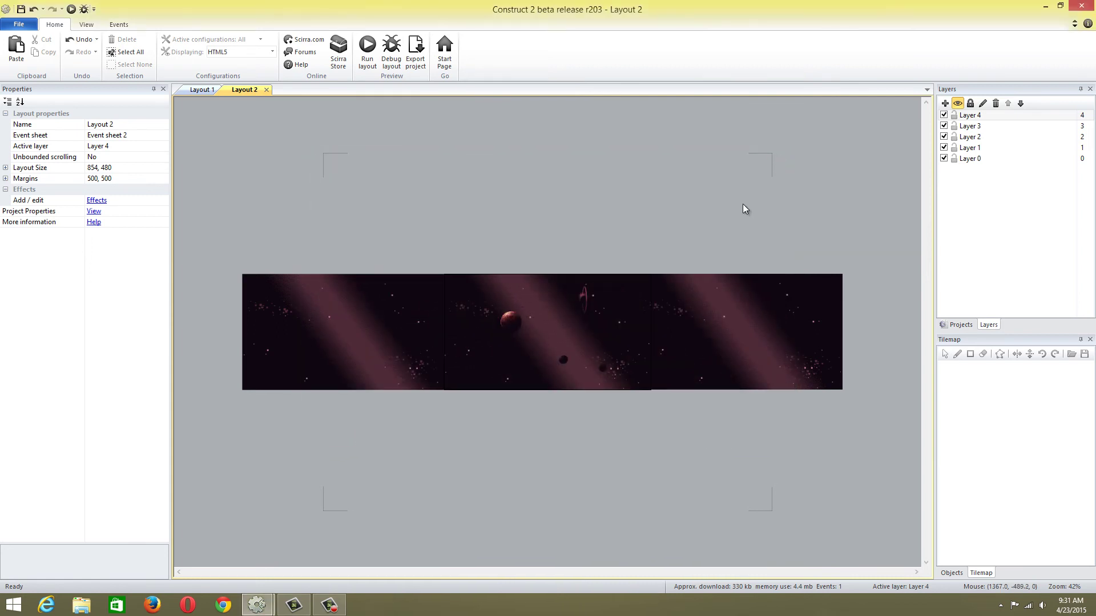
{"action": "scroll", "coordinate": [491, 260], "scroll_direction": "up", "scroll_amount": 3, "text": "ctrl"}
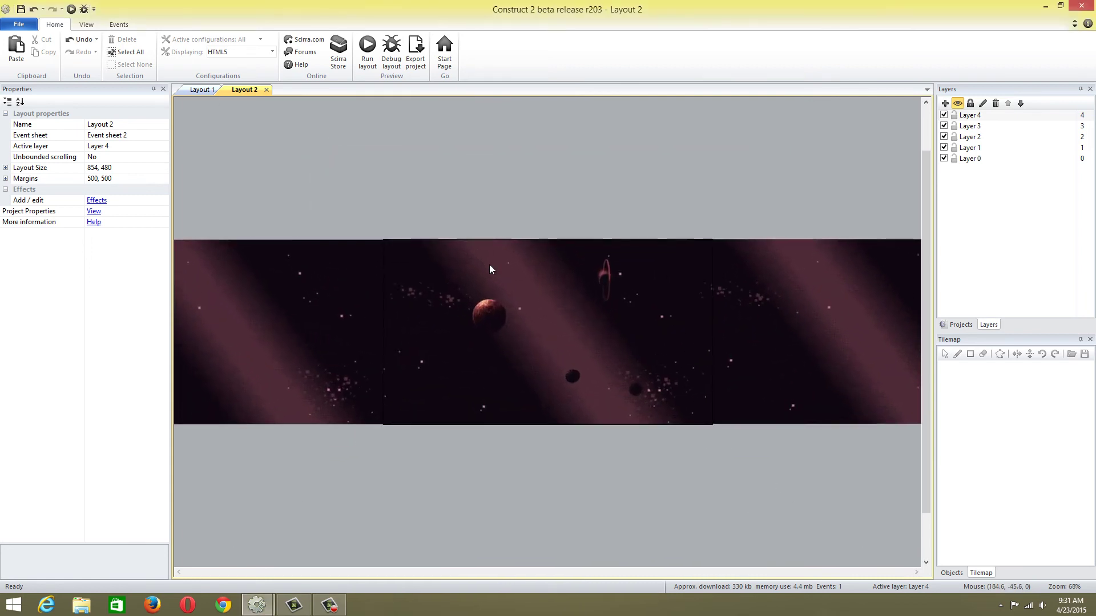
{"action": "right_click", "coordinate": [479, 275]}
{"action": "left_click", "coordinate": [498, 281]}
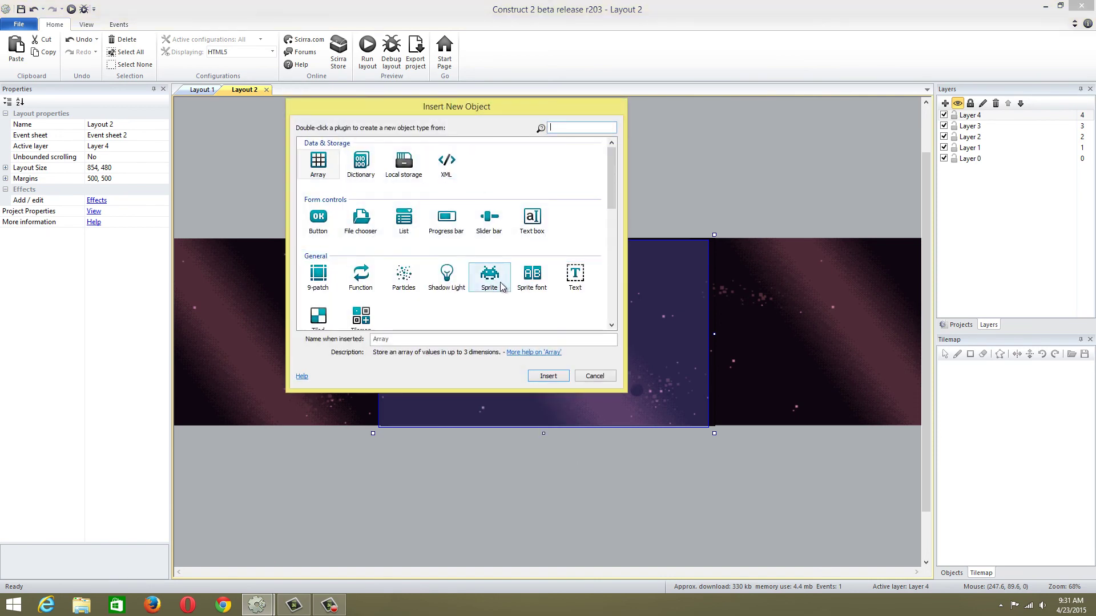
{"action": "left_click", "coordinate": [497, 278]}
{"action": "double_click", "coordinate": [496, 280]}
{"action": "left_click", "coordinate": [472, 260]}
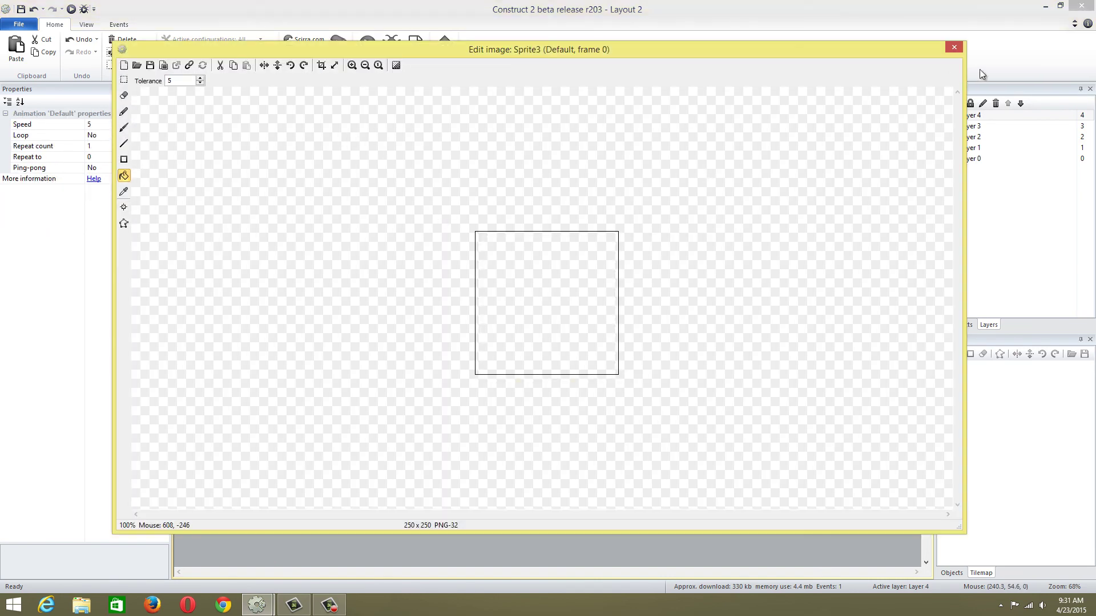
{"action": "left_click", "coordinate": [950, 49]}
Add a new Layer 5 at the top of the layers list
{"action": "right_click", "coordinate": [973, 206]}
{"action": "left_click", "coordinate": [985, 211]}
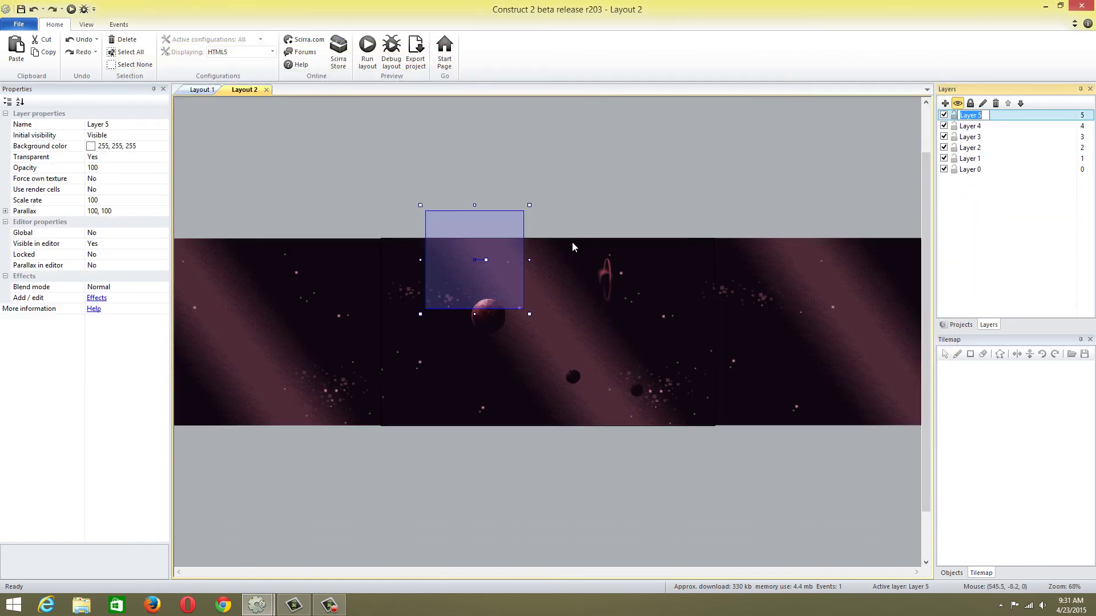
{"action": "left_click", "coordinate": [865, 143]}
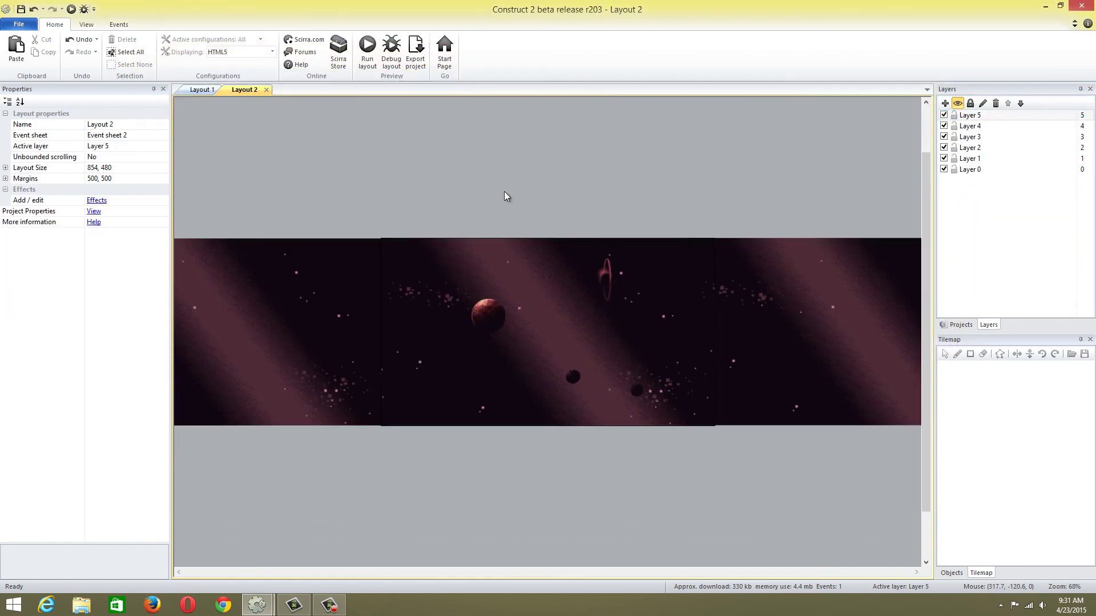
Insert a GROTTO logo sprite from grotto_escape_pack and shrink it to about 529 × 73
{"action": "right_click", "coordinate": [483, 157]}
{"action": "double_click", "coordinate": [489, 274]}
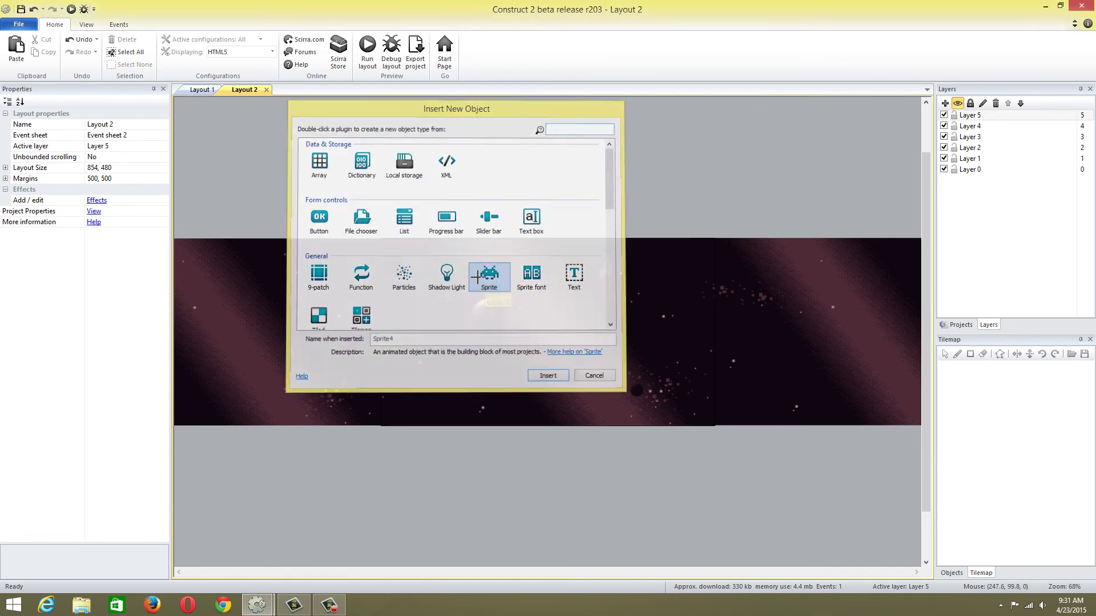
{"action": "left_click", "coordinate": [436, 193]}
{"action": "left_click", "coordinate": [137, 65]}
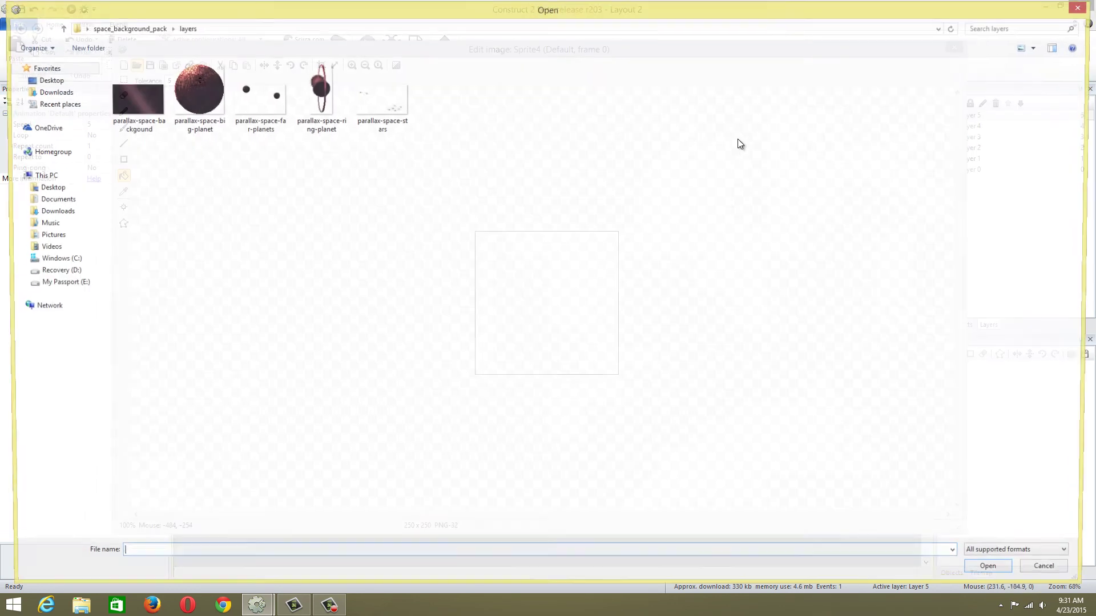
{"action": "left_click", "coordinate": [105, 29]}
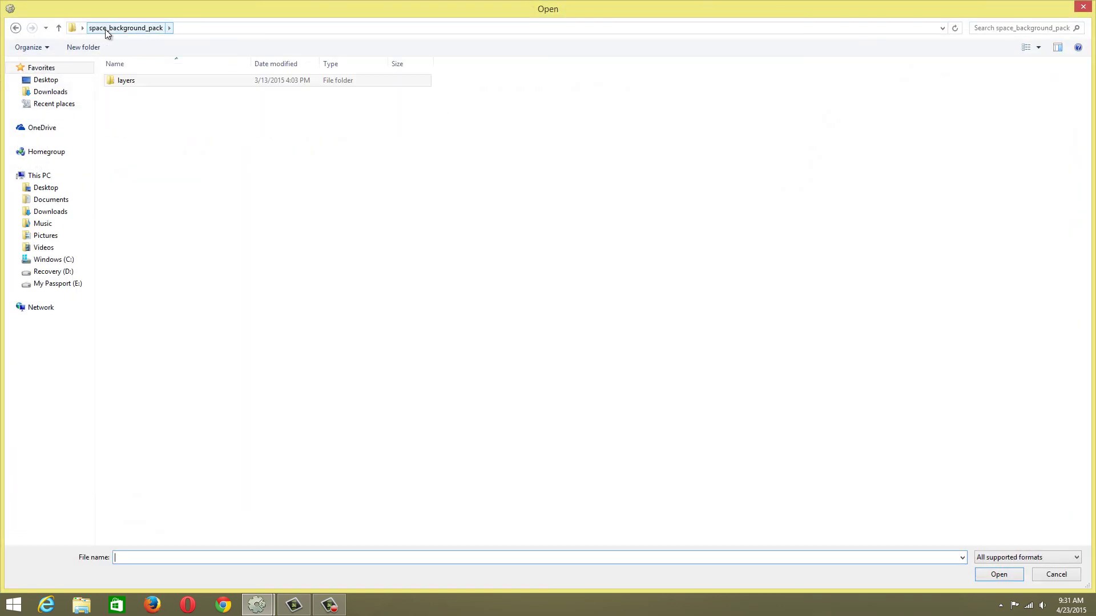
{"action": "left_click", "coordinate": [45, 80]}
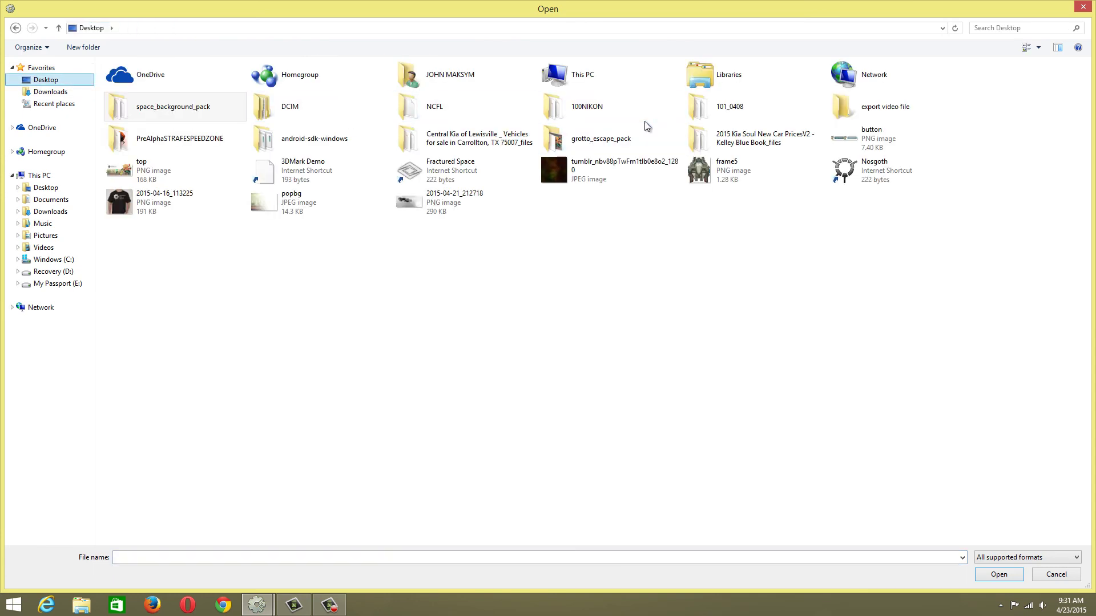
{"action": "double_click", "coordinate": [621, 143]}
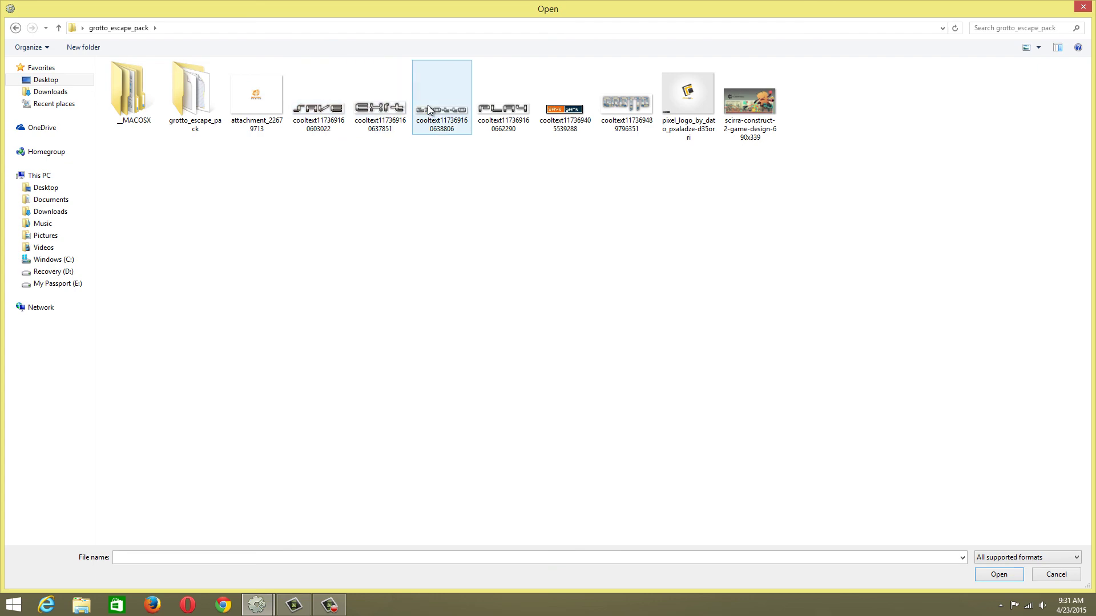
{"action": "double_click", "coordinate": [435, 124]}
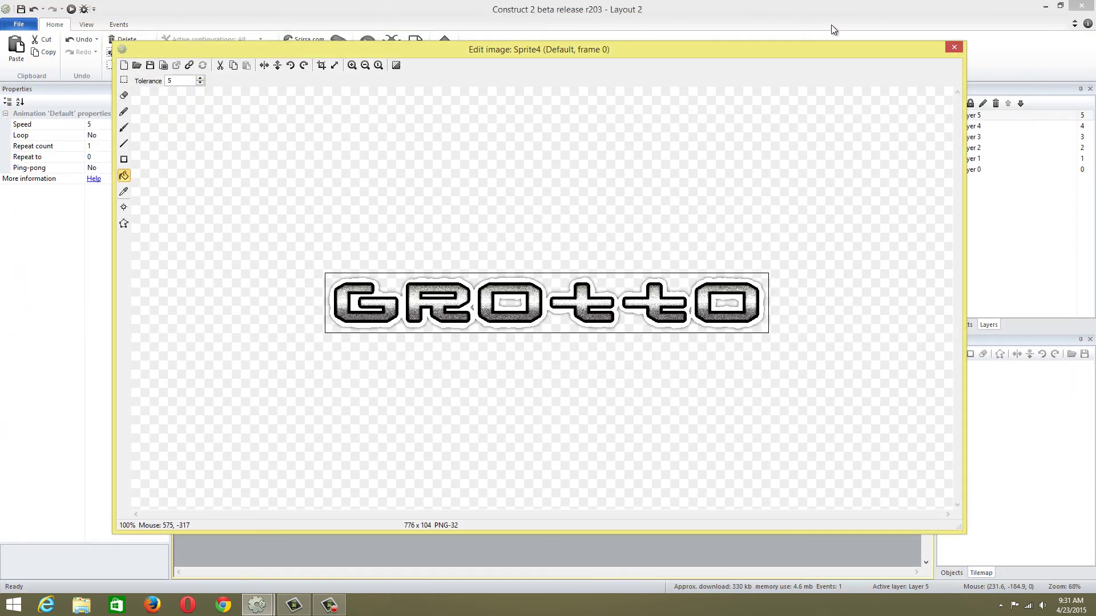
{"action": "left_click", "coordinate": [954, 46]}
{"action": "left_click_drag", "start_coordinate": [461, 147], "coordinate": [518, 261]}
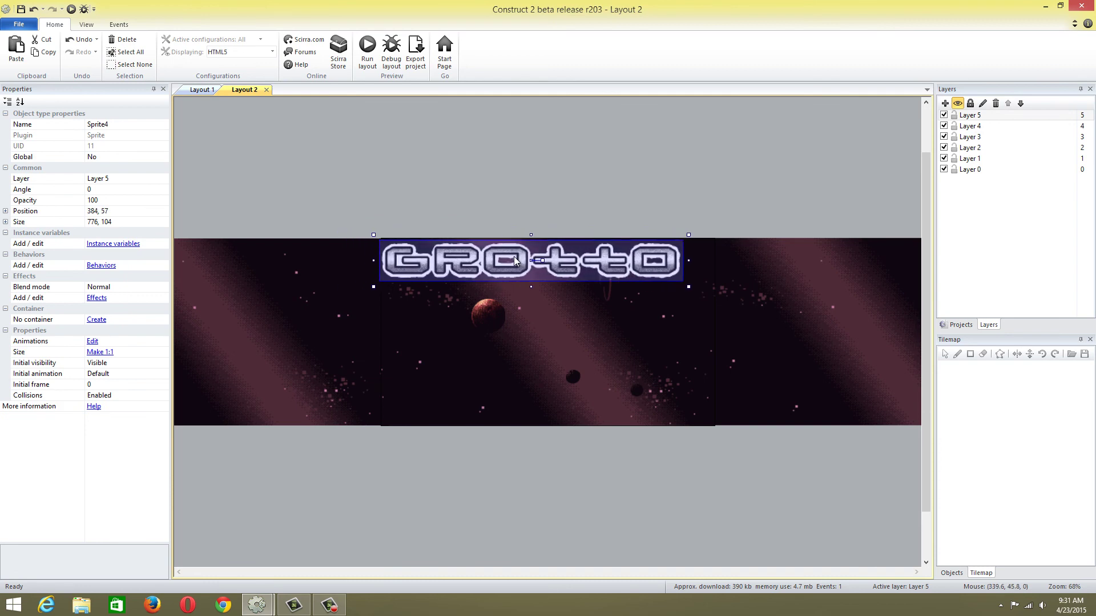
{"action": "left_click_drag", "start_coordinate": [688, 287], "coordinate": [592, 276]}
Insert a PLAY image sprite, move it below GROTTO and shrink it to 283 × 60
{"action": "left_click", "coordinate": [550, 179]}
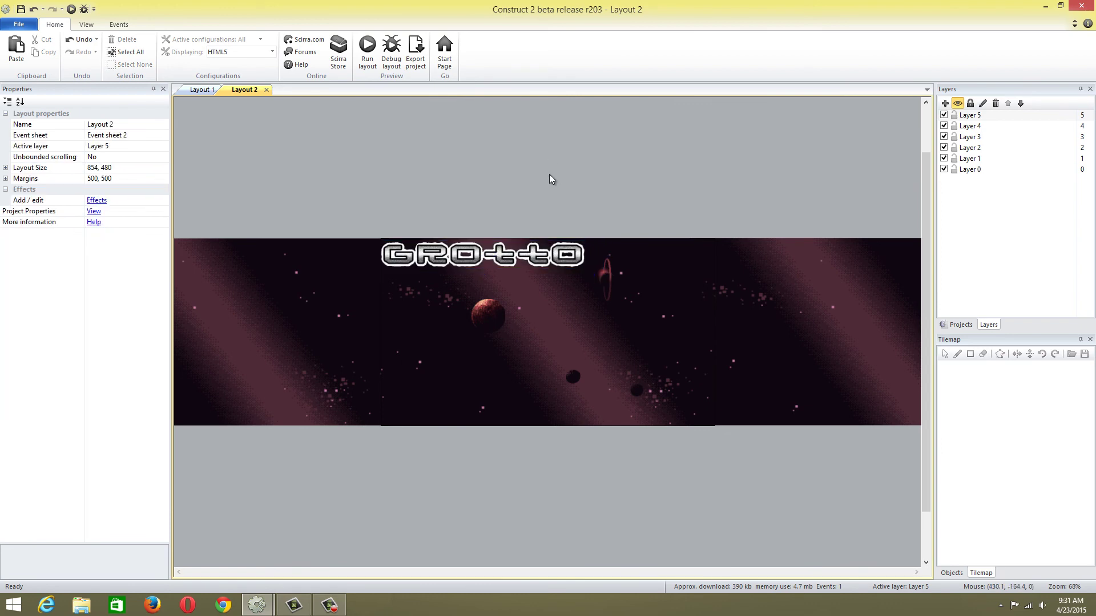
{"action": "right_click", "coordinate": [440, 174]}
{"action": "left_click", "coordinate": [455, 177]}
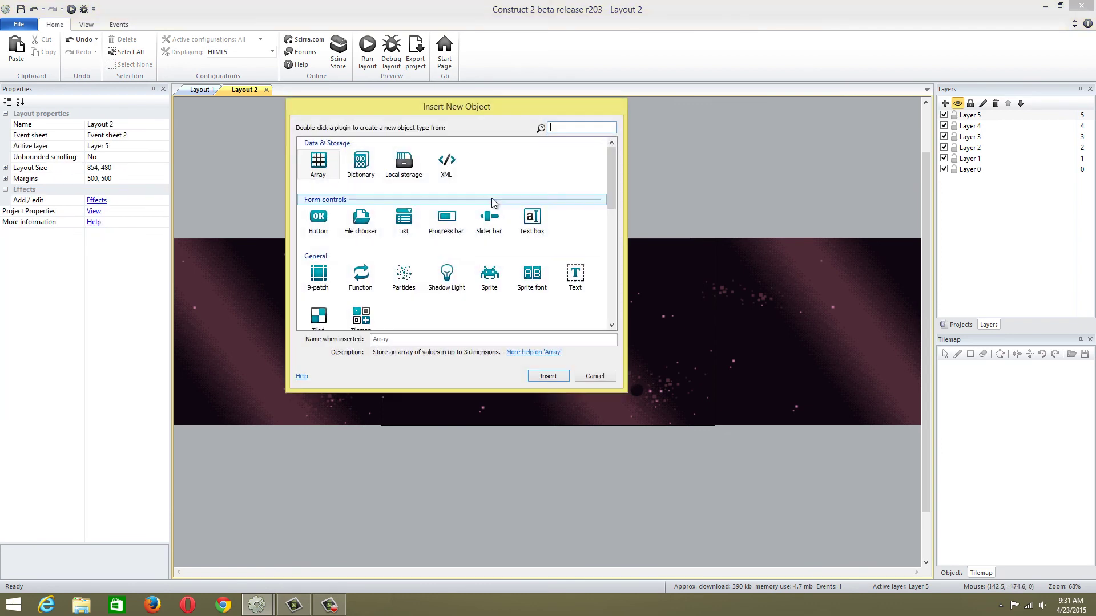
{"action": "left_click", "coordinate": [489, 273]}
{"action": "double_click", "coordinate": [488, 273]}
{"action": "left_click", "coordinate": [477, 162]}
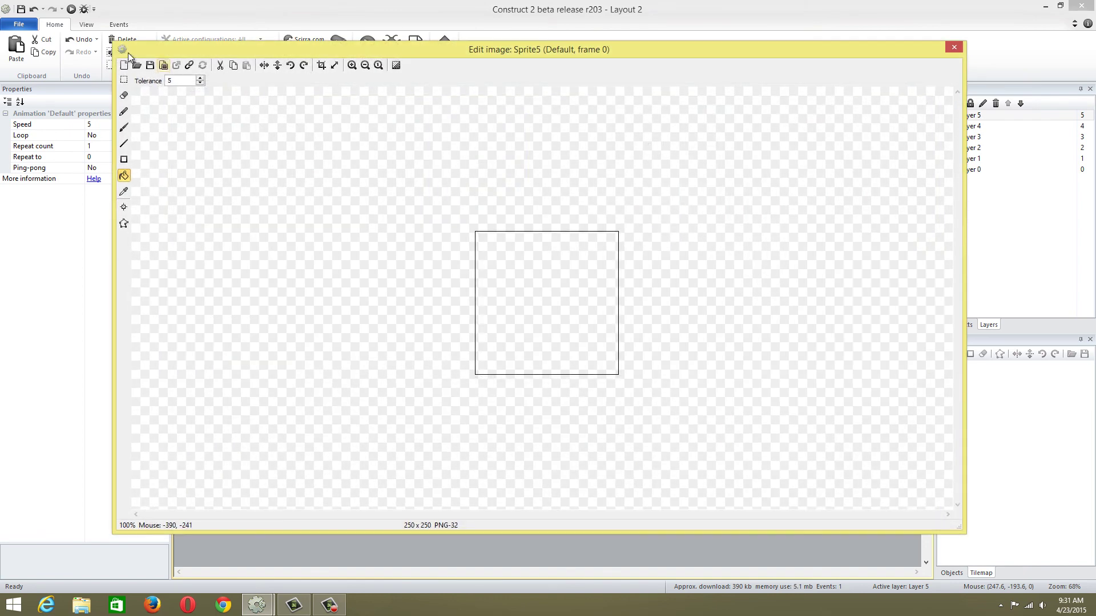
{"action": "left_click", "coordinate": [136, 67]}
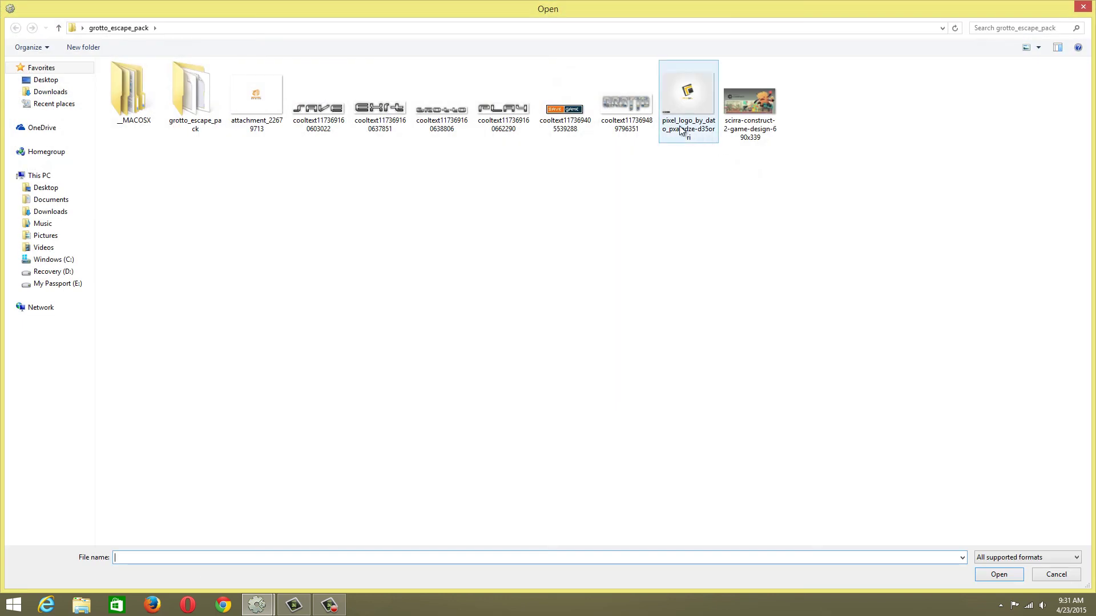
{"action": "left_click", "coordinate": [494, 119]}
{"action": "double_click", "coordinate": [494, 121]}
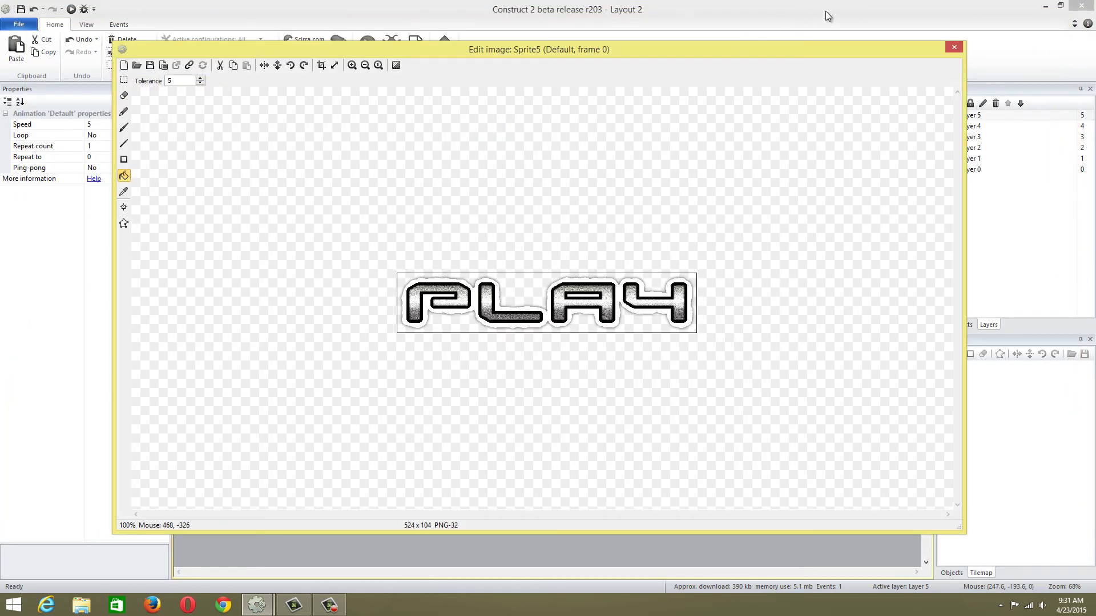
{"action": "left_click", "coordinate": [953, 47]}
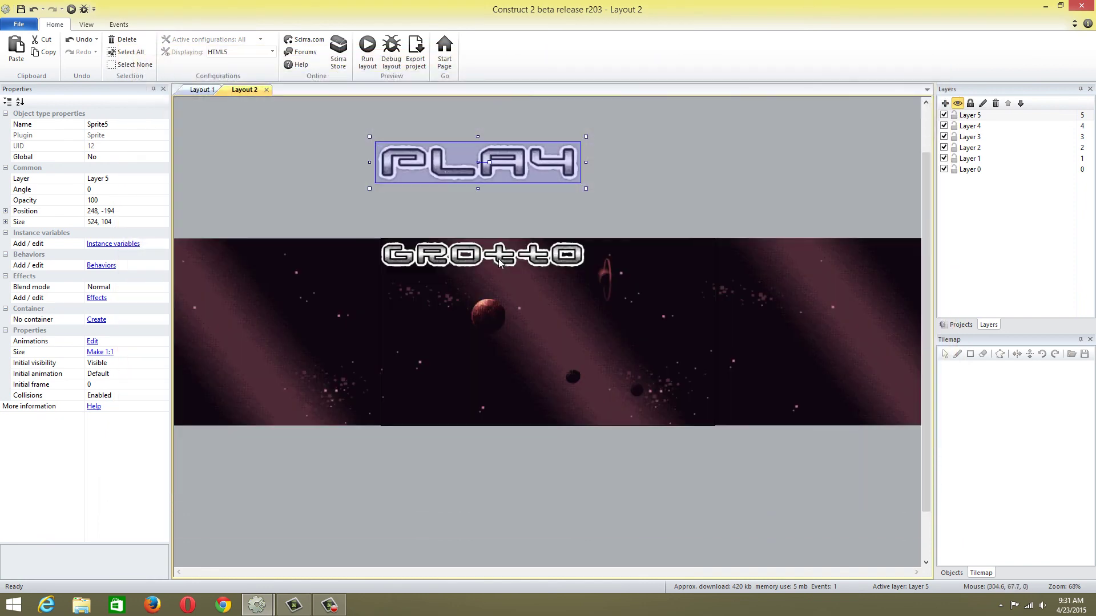
{"action": "left_click_drag", "start_coordinate": [478, 170], "coordinate": [487, 365]}
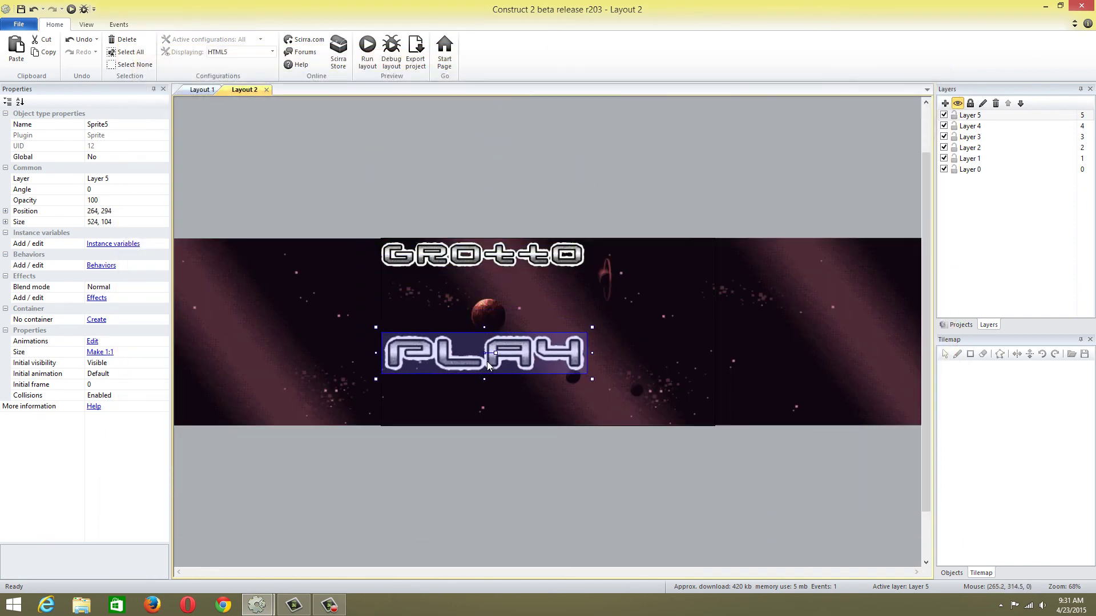
{"action": "left_click_drag", "start_coordinate": [591, 379], "coordinate": [497, 362]}
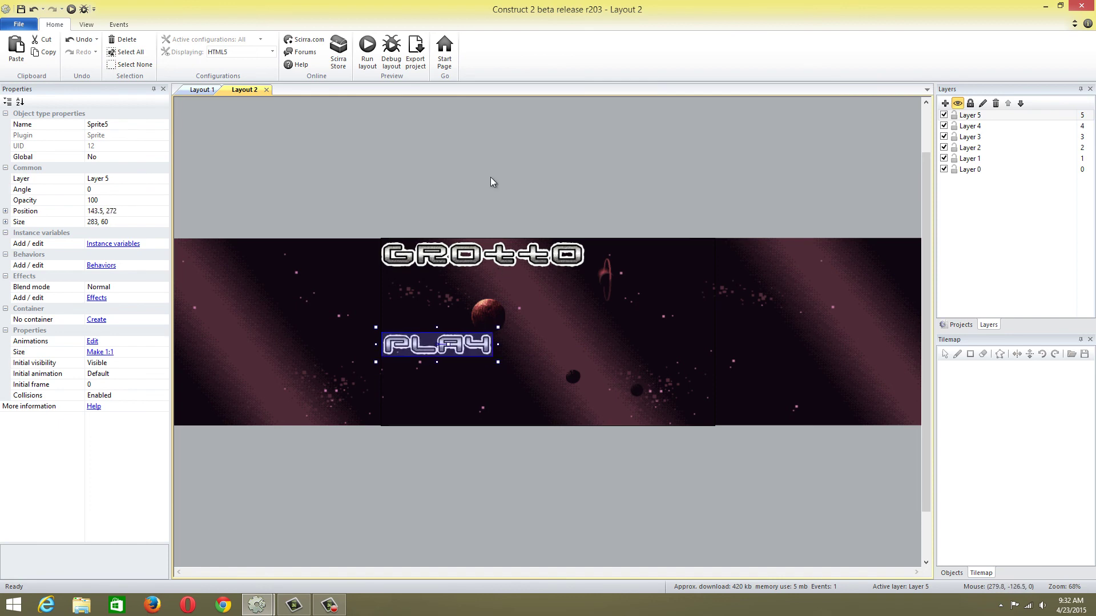
Insert an EXIT image sprite, place it just below PLAY and shrink it to 280 × 72
{"action": "right_click", "coordinate": [489, 162]}
{"action": "left_click", "coordinate": [505, 166]}
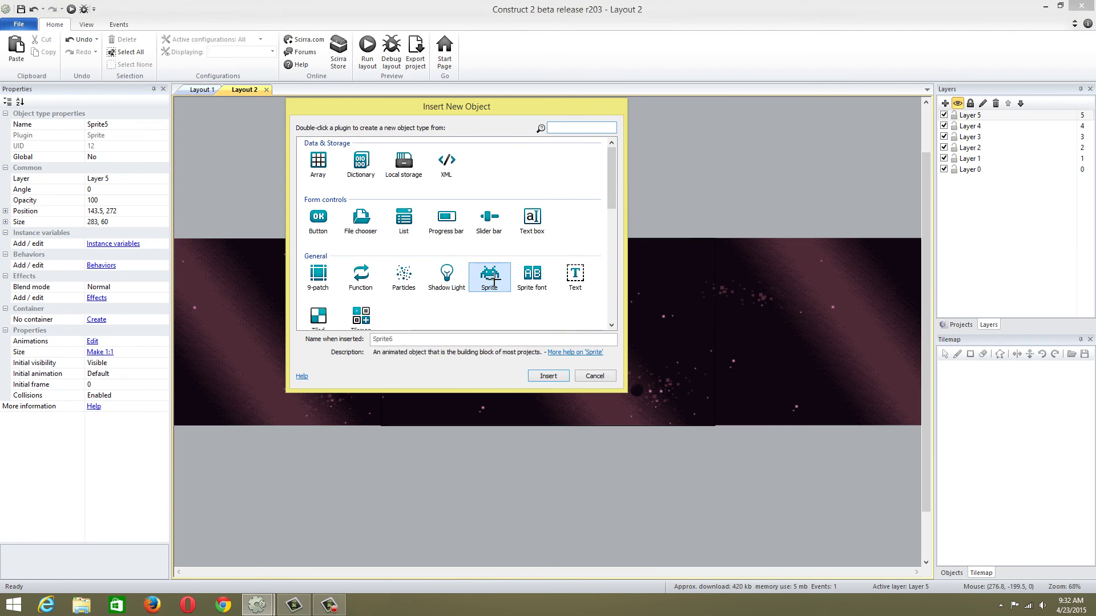
{"action": "double_click", "coordinate": [489, 277]}
{"action": "left_click", "coordinate": [510, 190]}
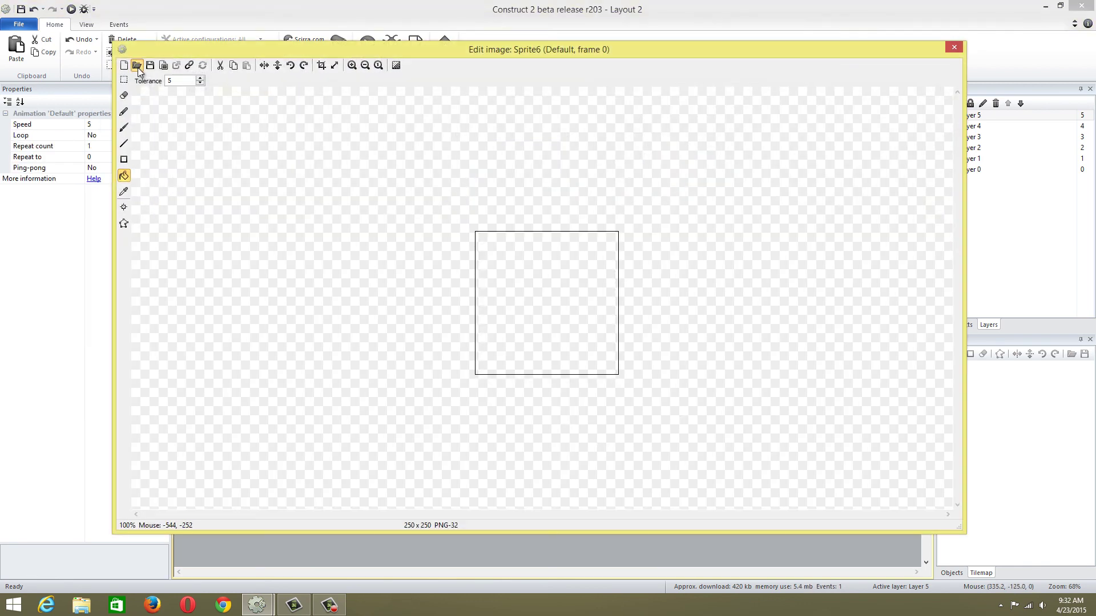
{"action": "left_click", "coordinate": [137, 66]}
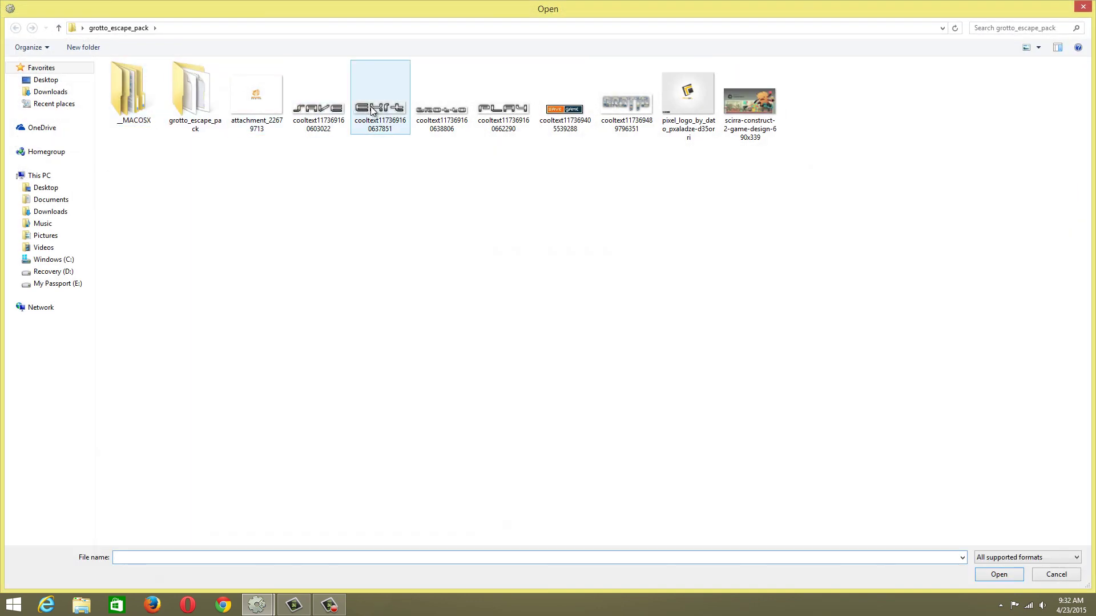
{"action": "double_click", "coordinate": [386, 118]}
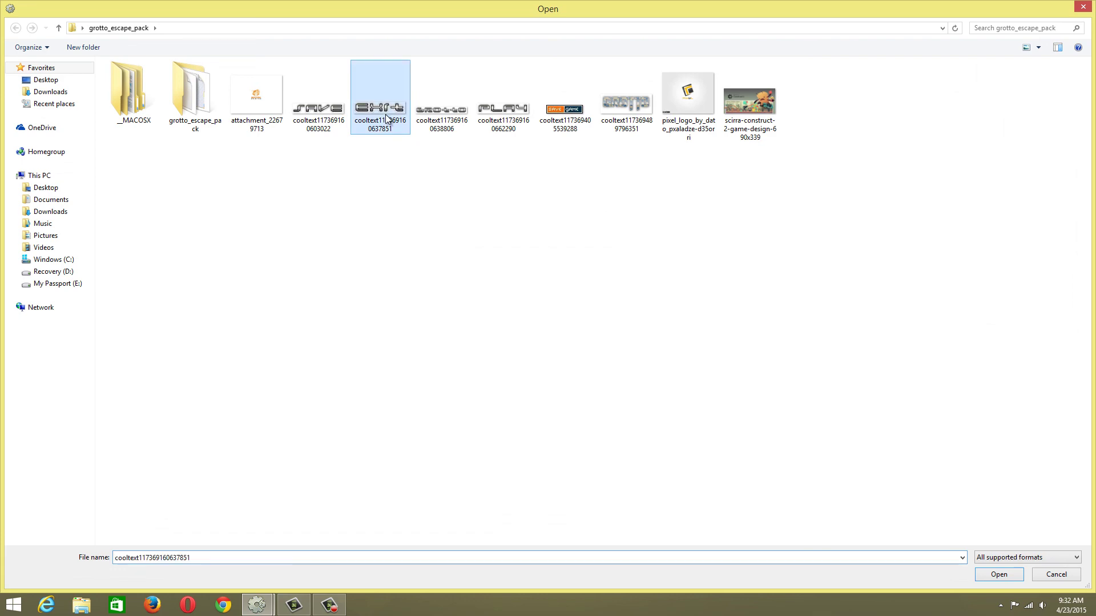
{"action": "left_click", "coordinate": [946, 50]}
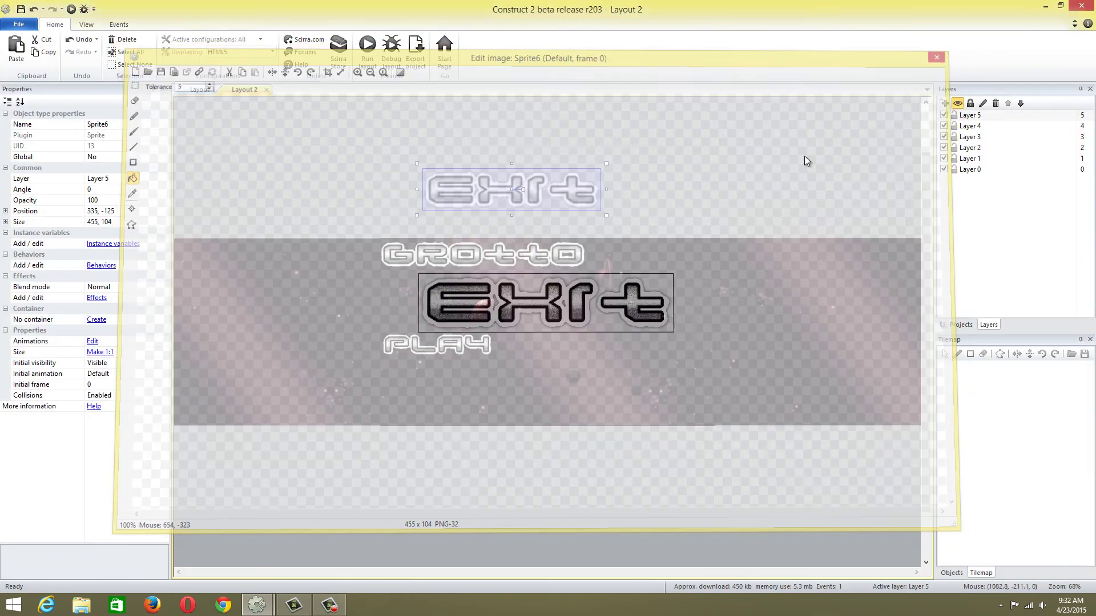
{"action": "left_click_drag", "start_coordinate": [467, 214], "coordinate": [434, 380]}
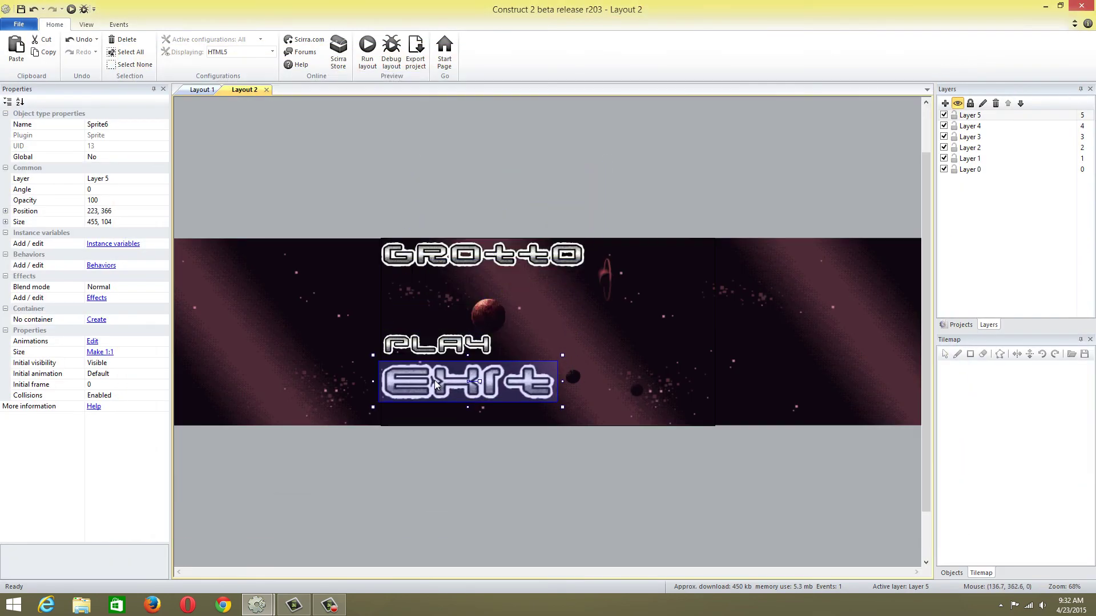
{"action": "left_click_drag", "start_coordinate": [562, 407], "coordinate": [498, 394]}
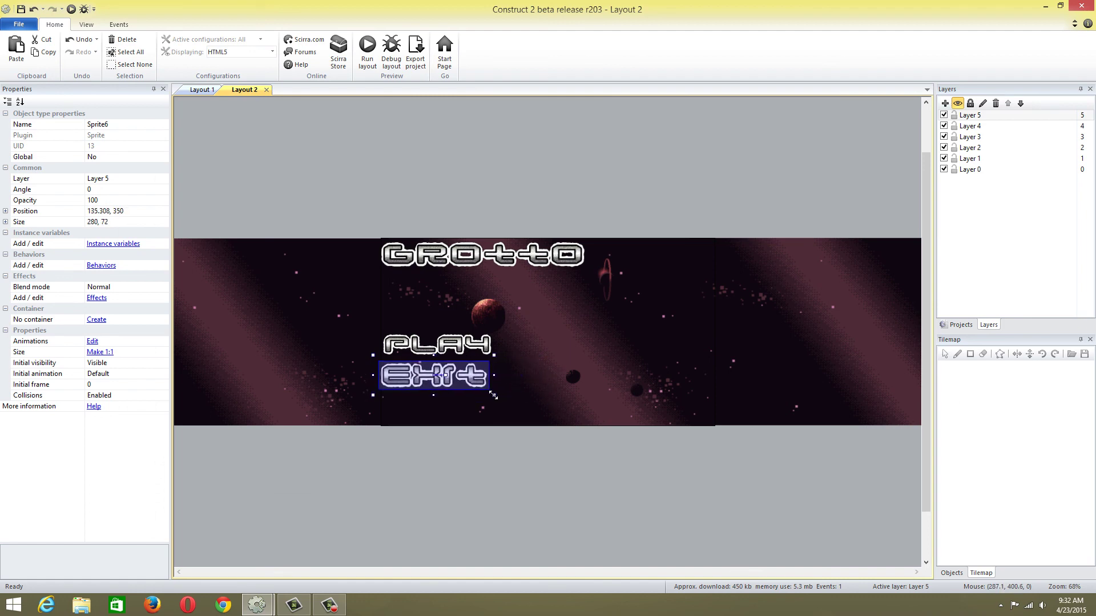
Deselect the EXIT sprite and preview the title screen with Run layout
{"action": "left_click", "coordinate": [505, 195]}
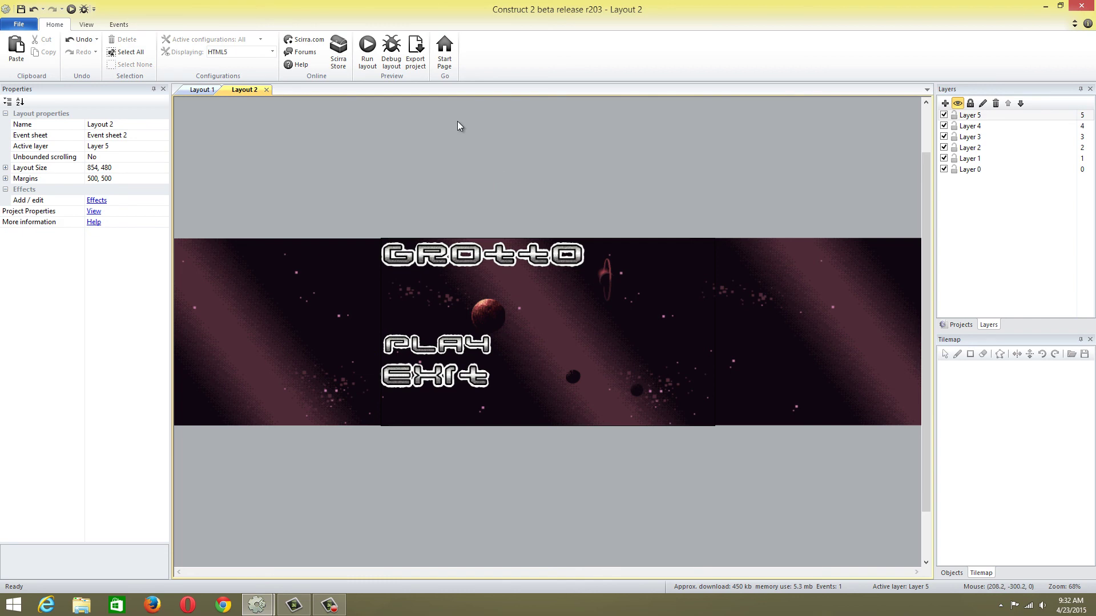
{"action": "left_click", "coordinate": [358, 54]}
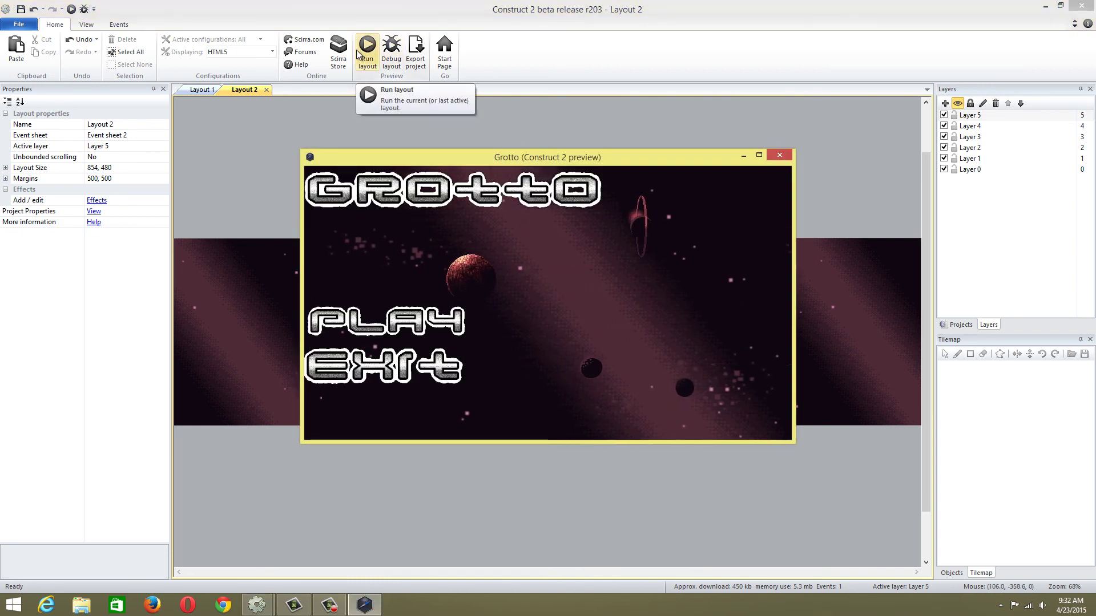